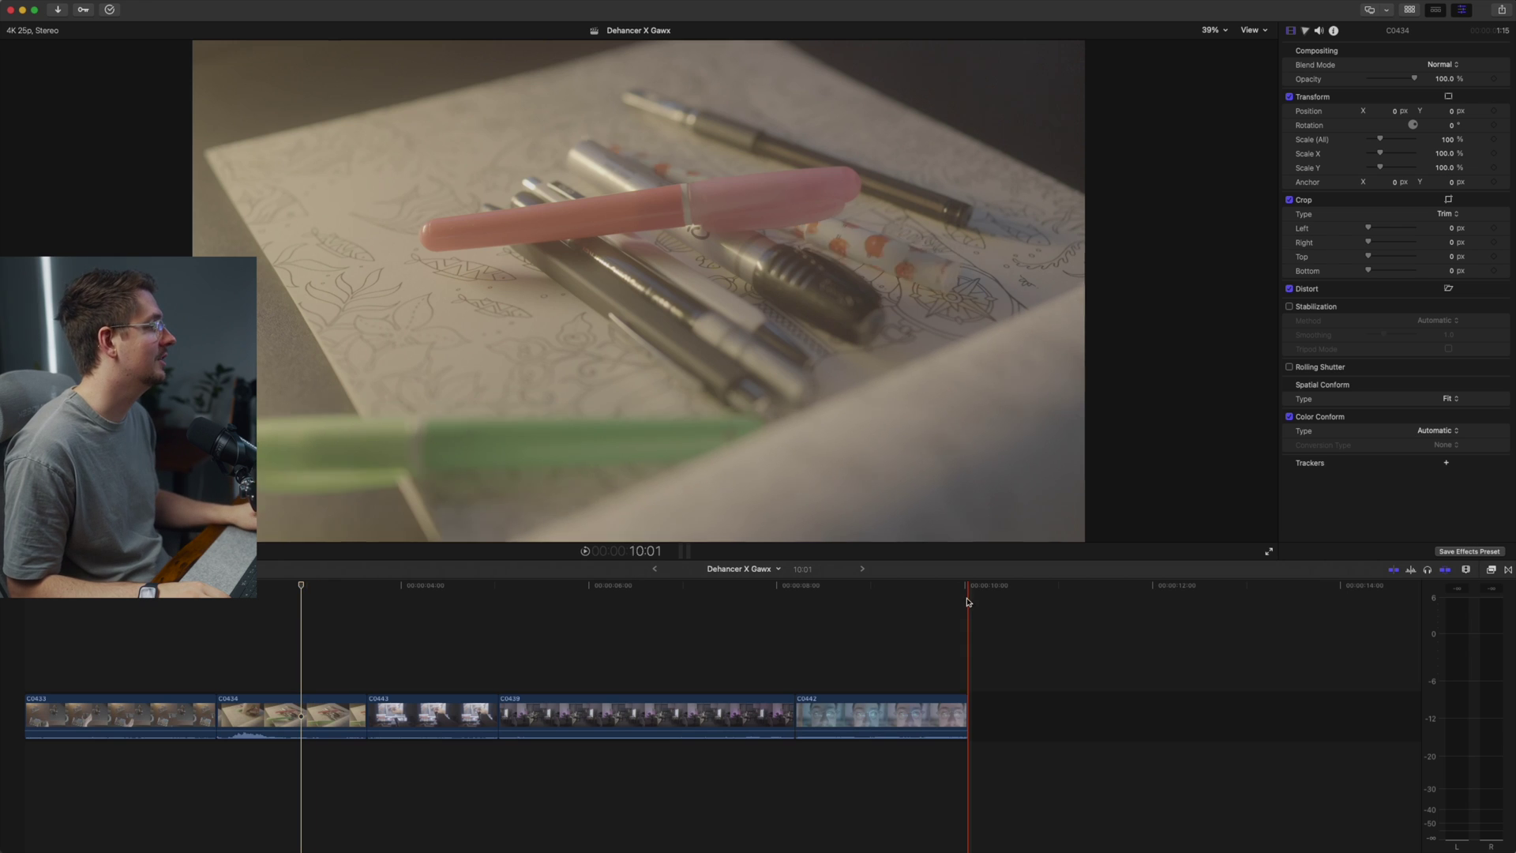
- Drag Dehancer Pro from the Film Emulation effects onto clip C0434, then bring up the reference screenshot
{"action": "left_click", "coordinate": [1490, 571]}
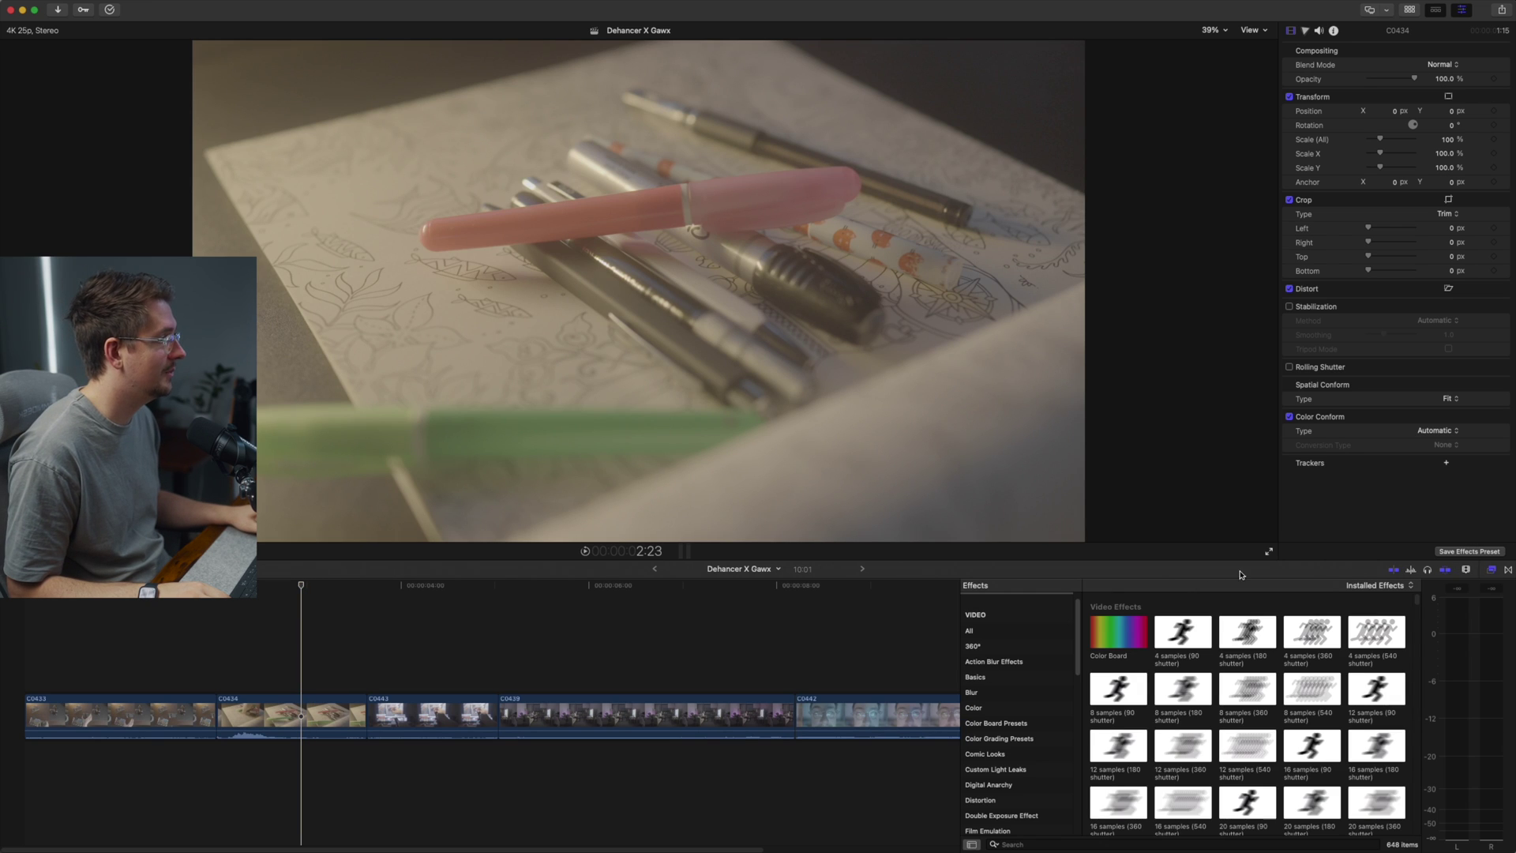
{"action": "scroll", "coordinate": [1019, 813], "scroll_direction": "down", "scroll_amount": 1}
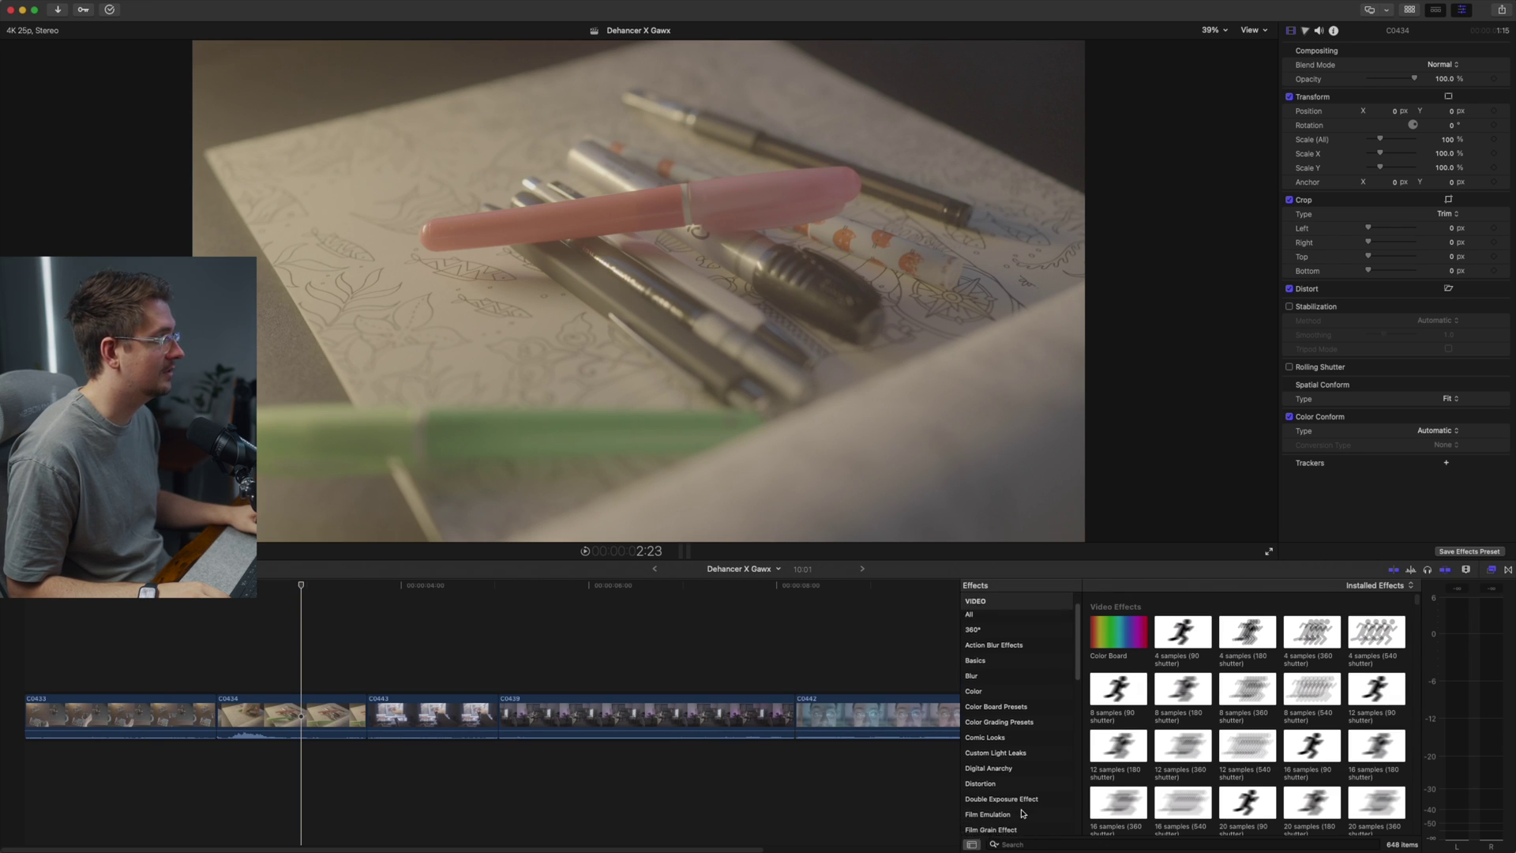
{"action": "left_click", "coordinate": [998, 809]}
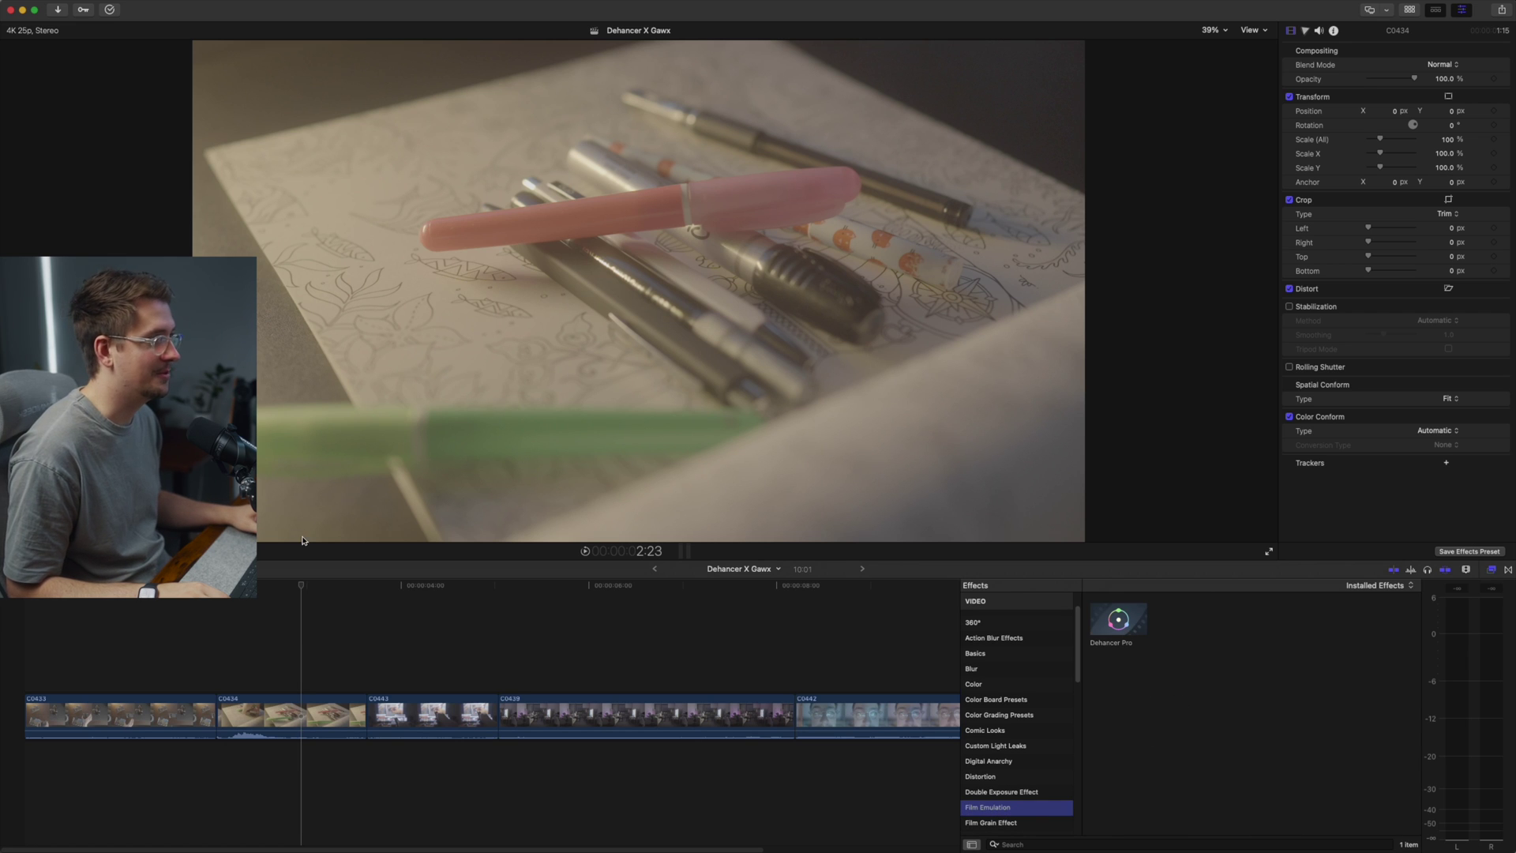
{"action": "left_click", "coordinate": [323, 577]}
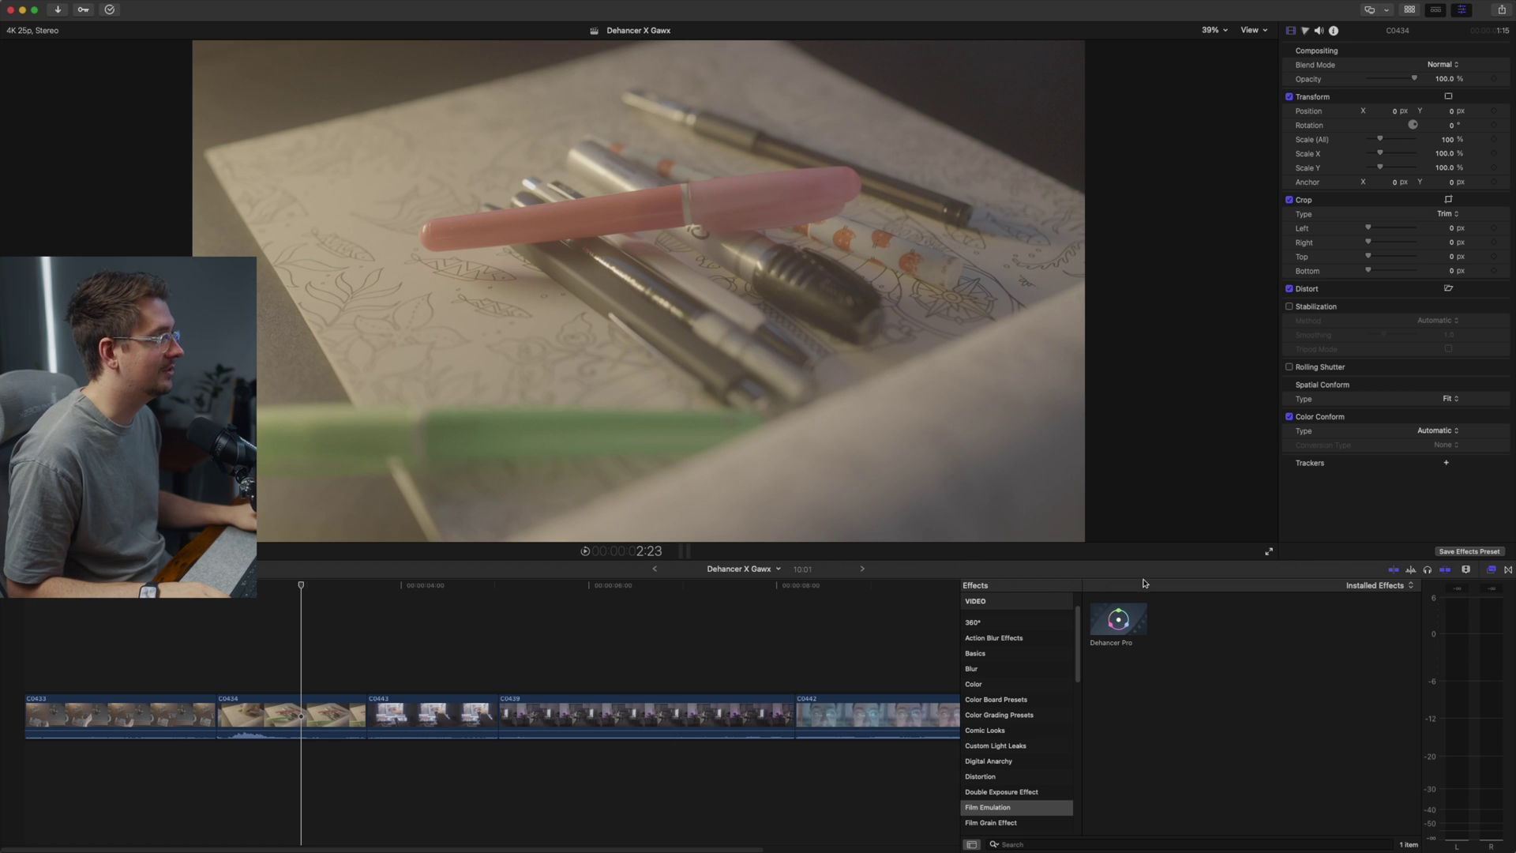
{"action": "left_click_drag", "start_coordinate": [1122, 628], "coordinate": [296, 710]}
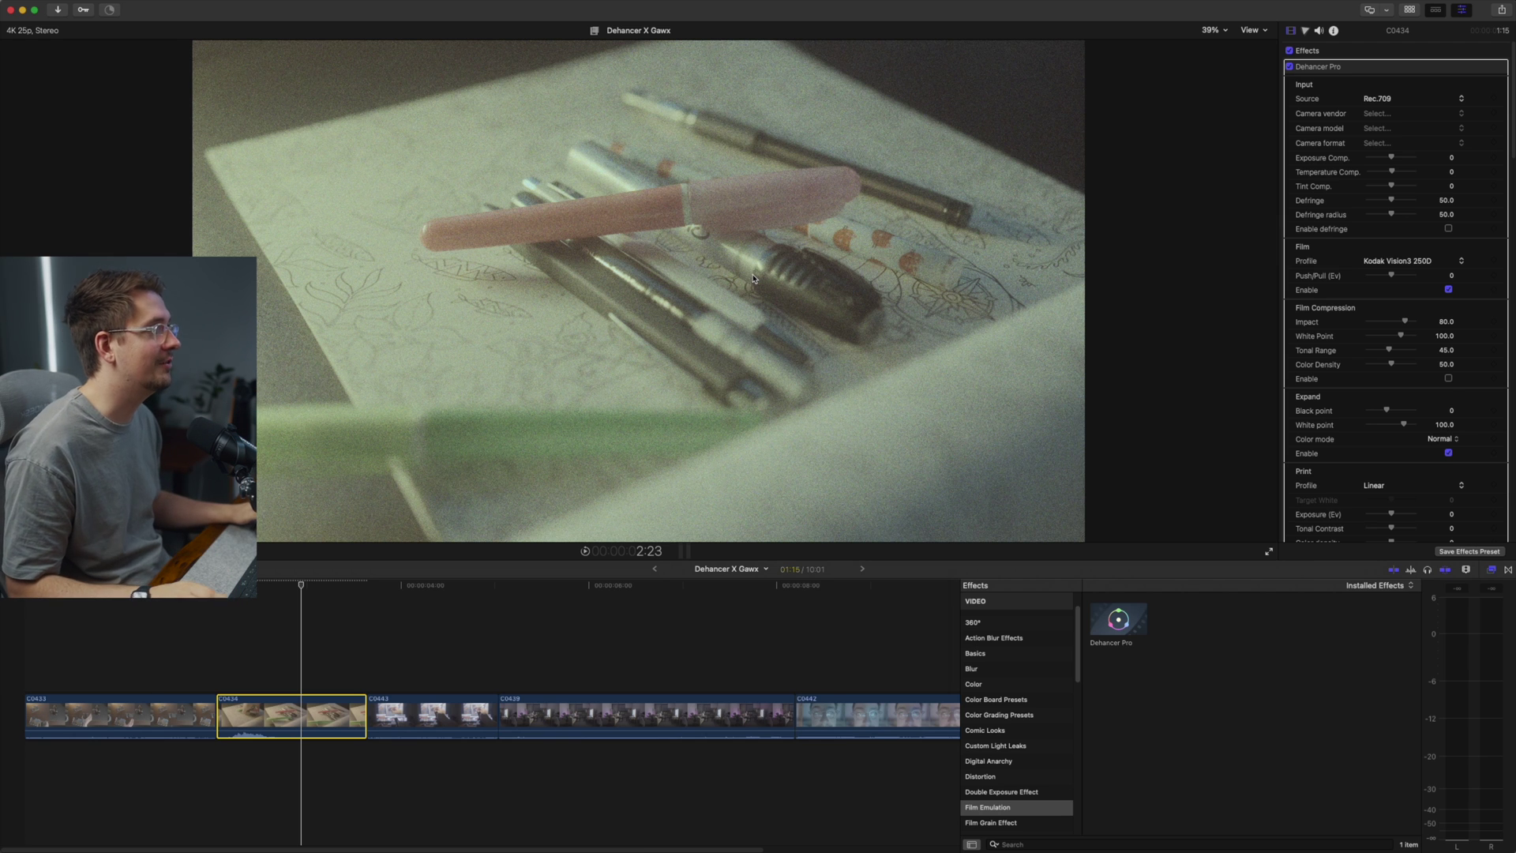
{"action": "key", "text": "super+Tab"}
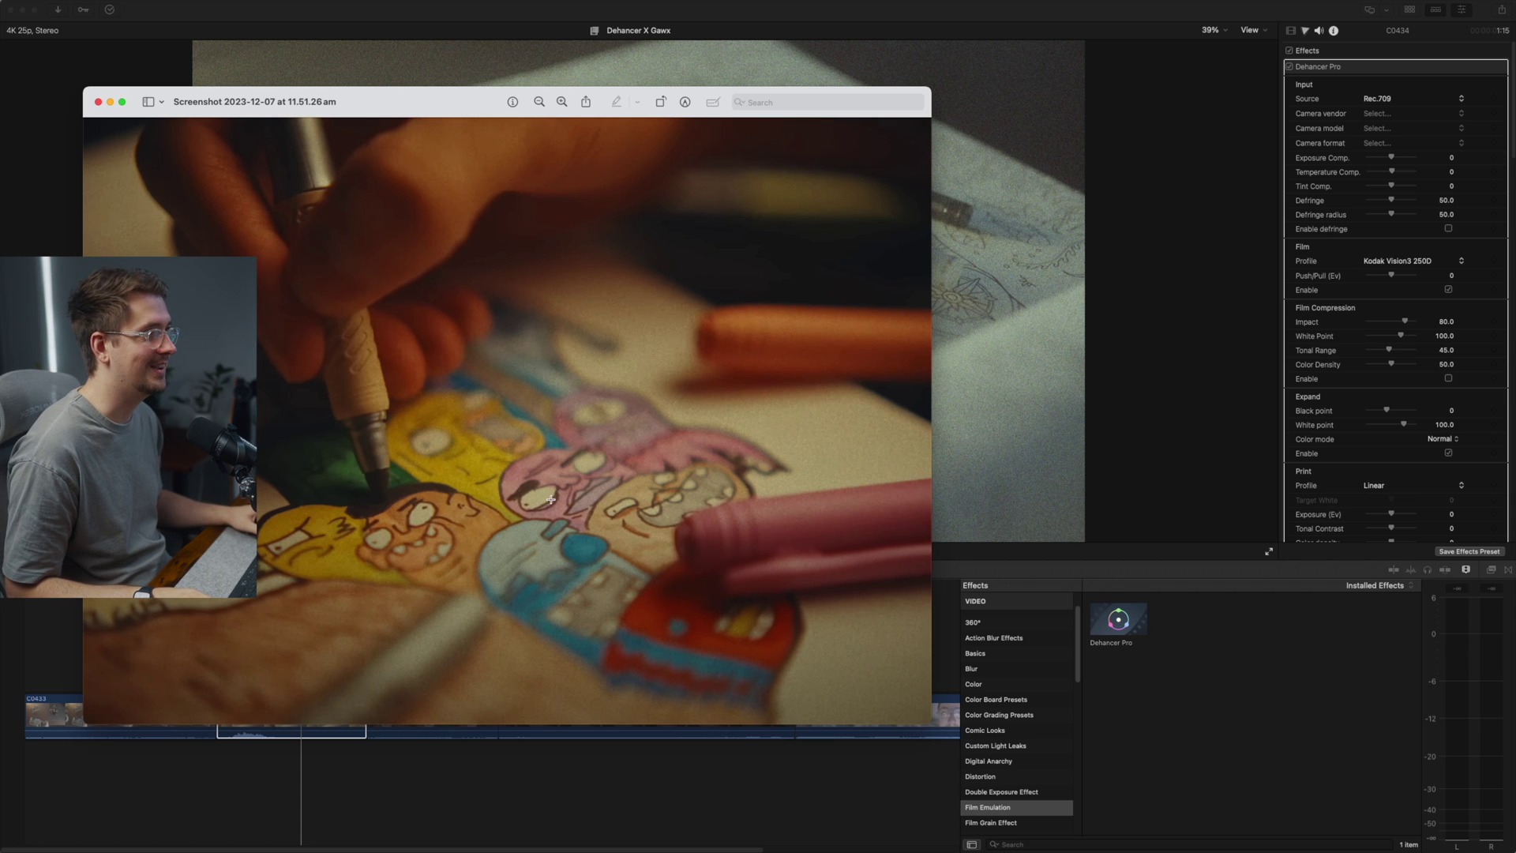
- Uncheck Enable for Dehancer Pro's Film, Expand and Print stages in the Inspector
{"action": "left_click", "coordinate": [1097, 320]}
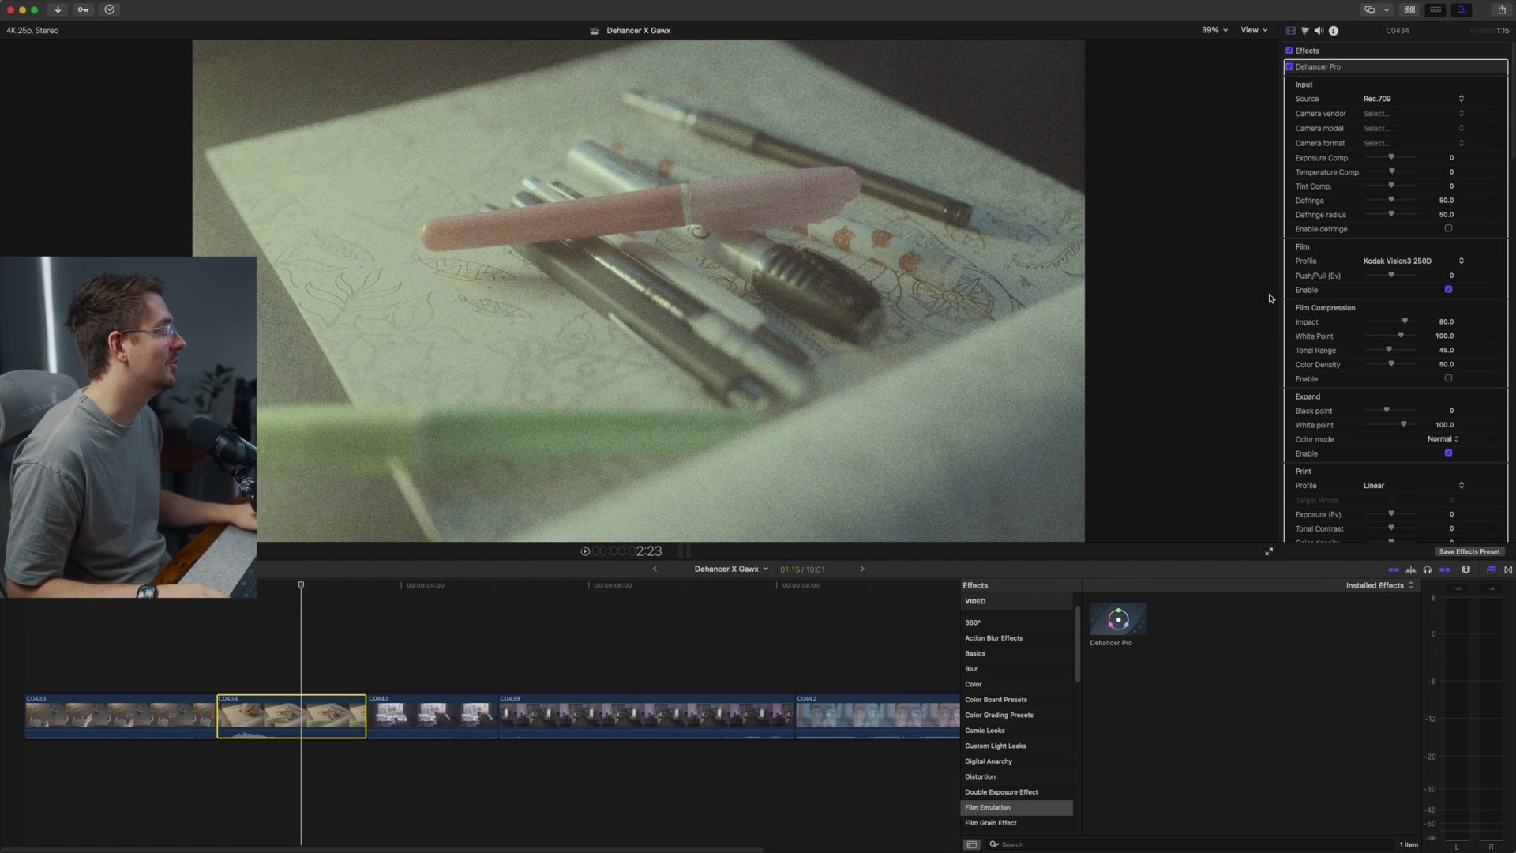
{"action": "left_click", "coordinate": [1448, 289]}
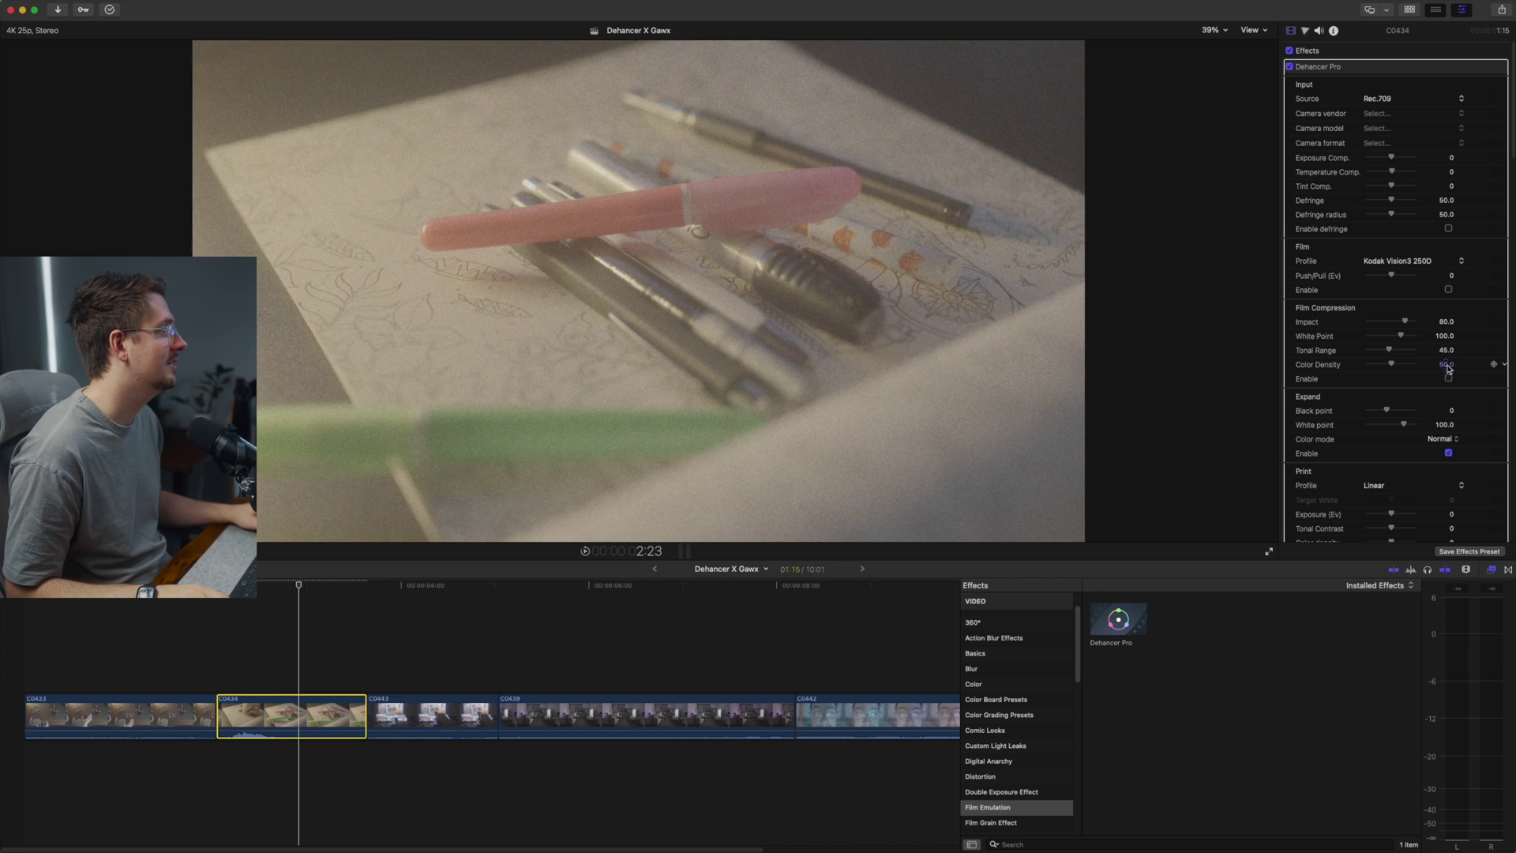
{"action": "scroll", "coordinate": [1450, 383], "scroll_direction": "down", "scroll_amount": 2}
{"action": "left_click", "coordinate": [1448, 378]}
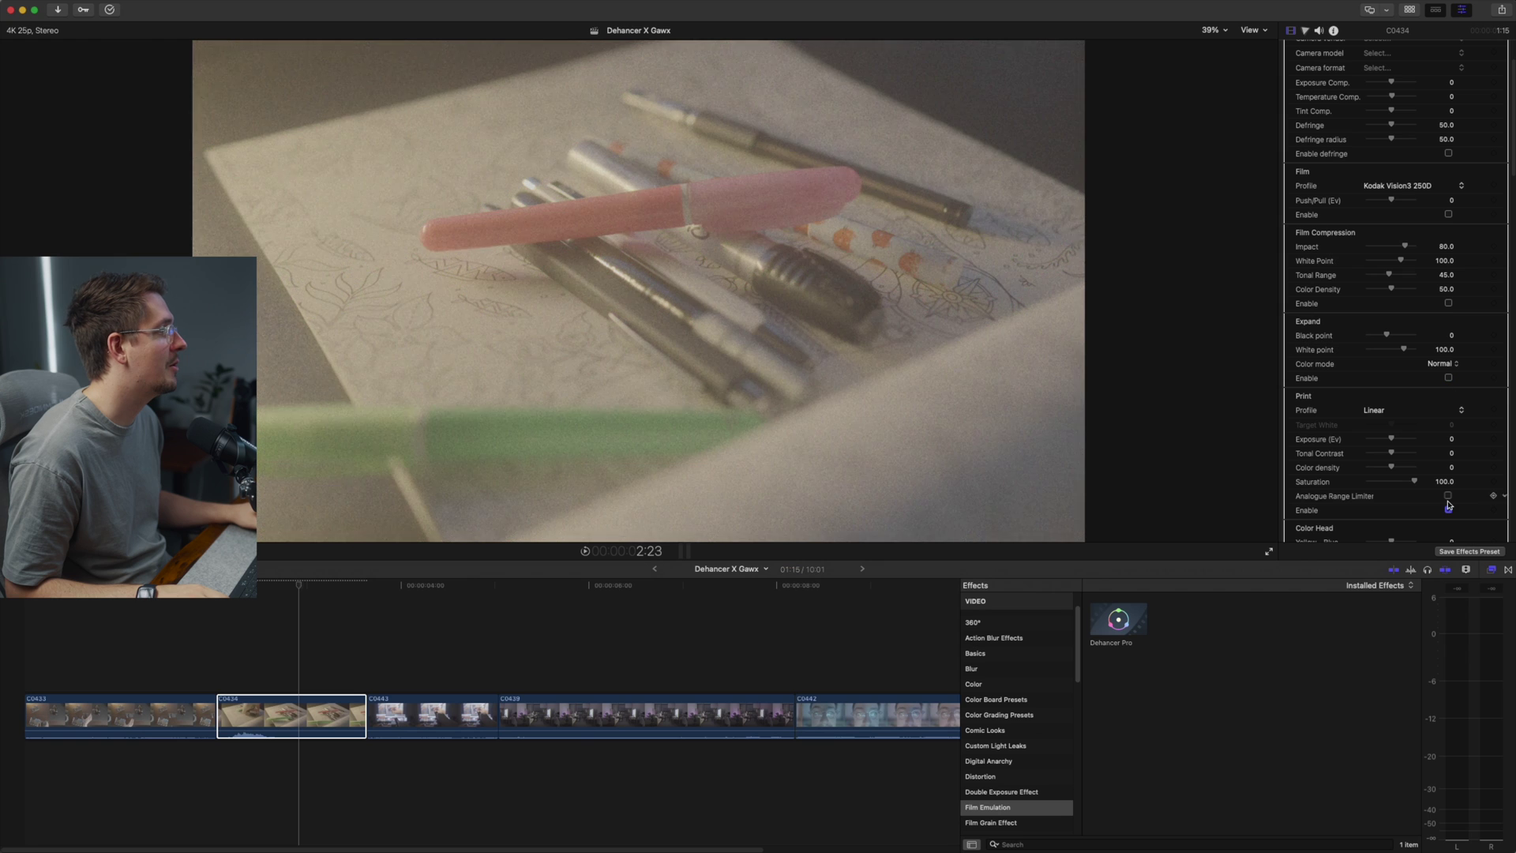
{"action": "left_click", "coordinate": [1449, 510]}
{"action": "scroll", "coordinate": [1449, 506], "scroll_direction": "down", "scroll_amount": 8}
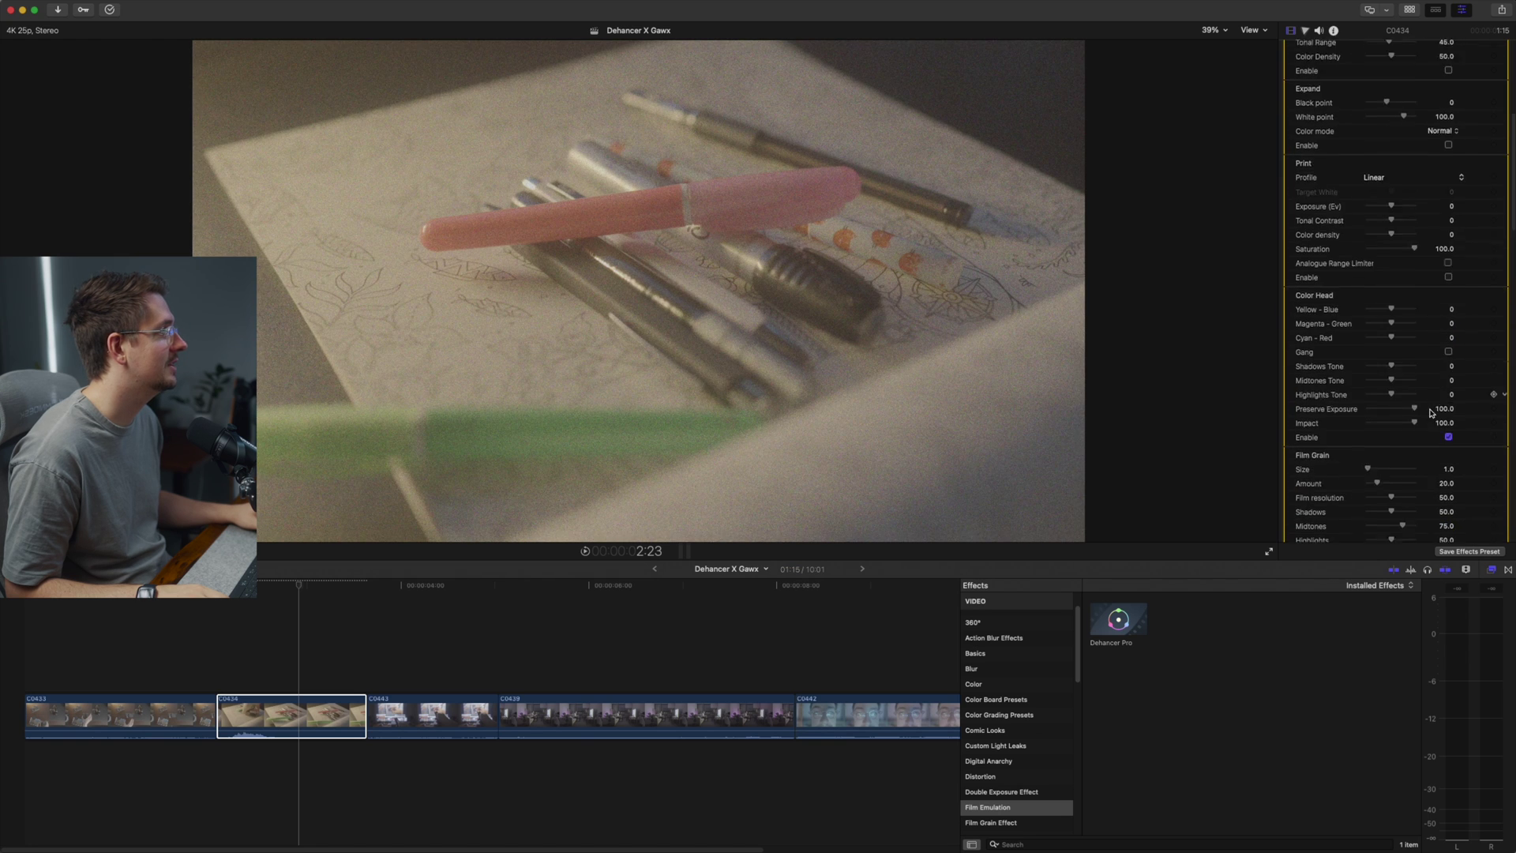
{"action": "scroll", "coordinate": [1449, 383], "scroll_direction": "up", "scroll_amount": 10}
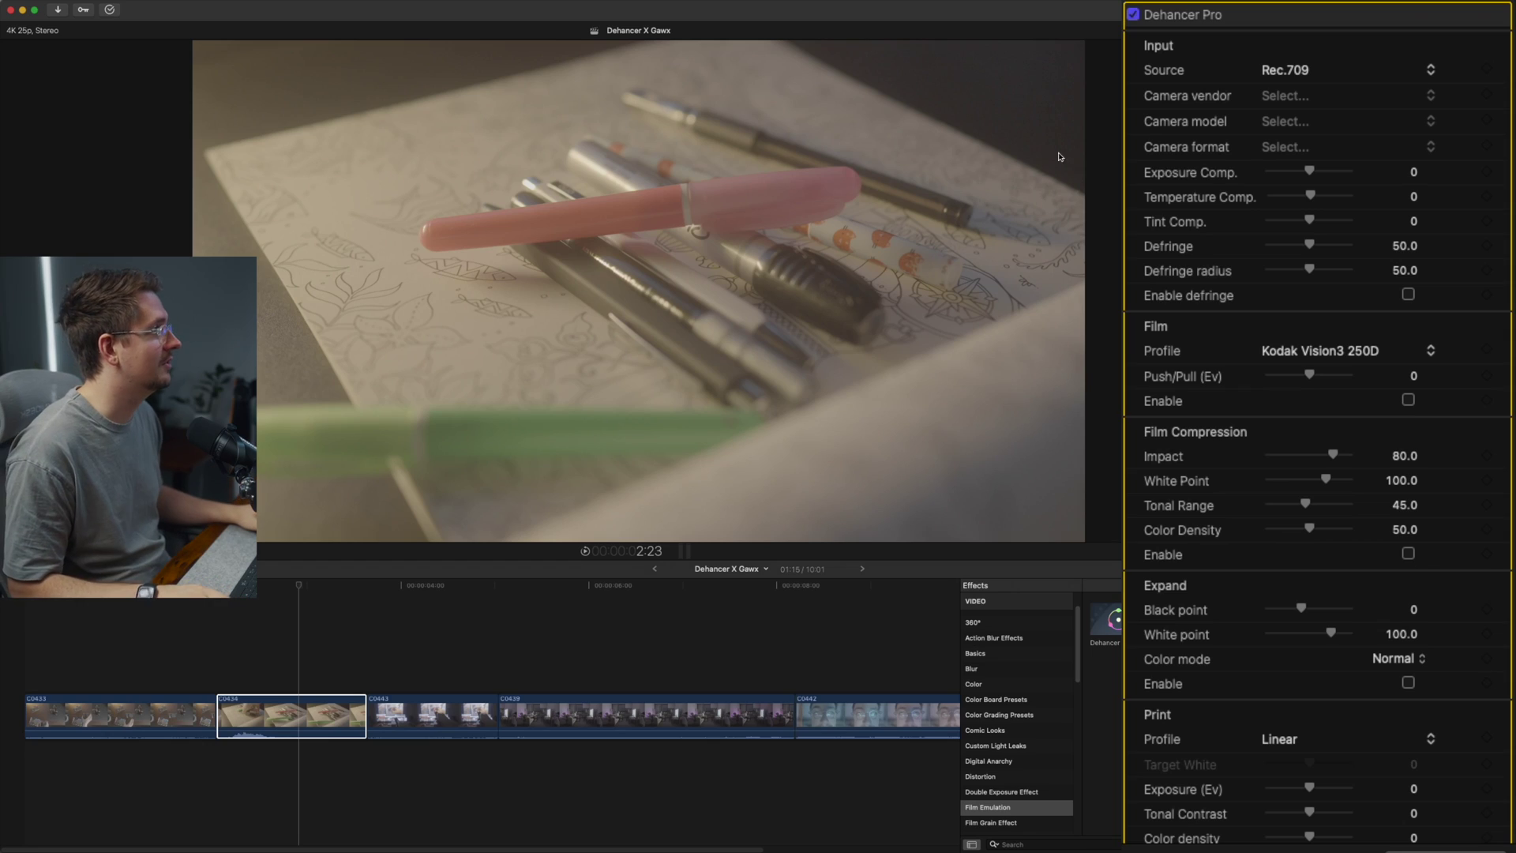
- Set Dehancer's source to Choose Camera: Sony, ZV-E1, S-Log3 S-Gamut3.Cine
{"action": "left_click", "coordinate": [1378, 71]}
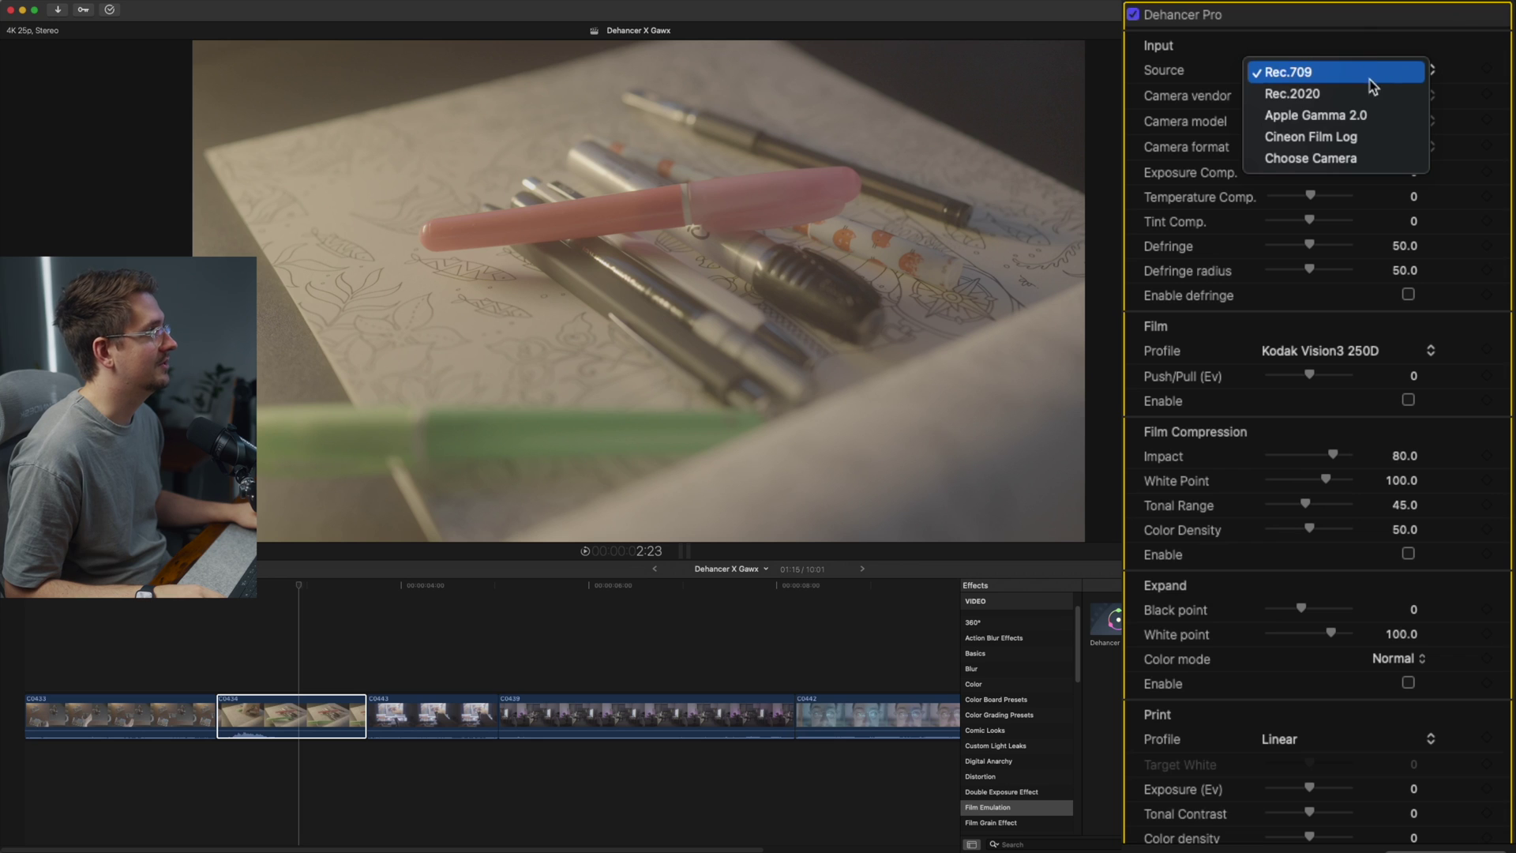
{"action": "left_click", "coordinate": [1290, 161]}
{"action": "left_click", "coordinate": [1295, 101]}
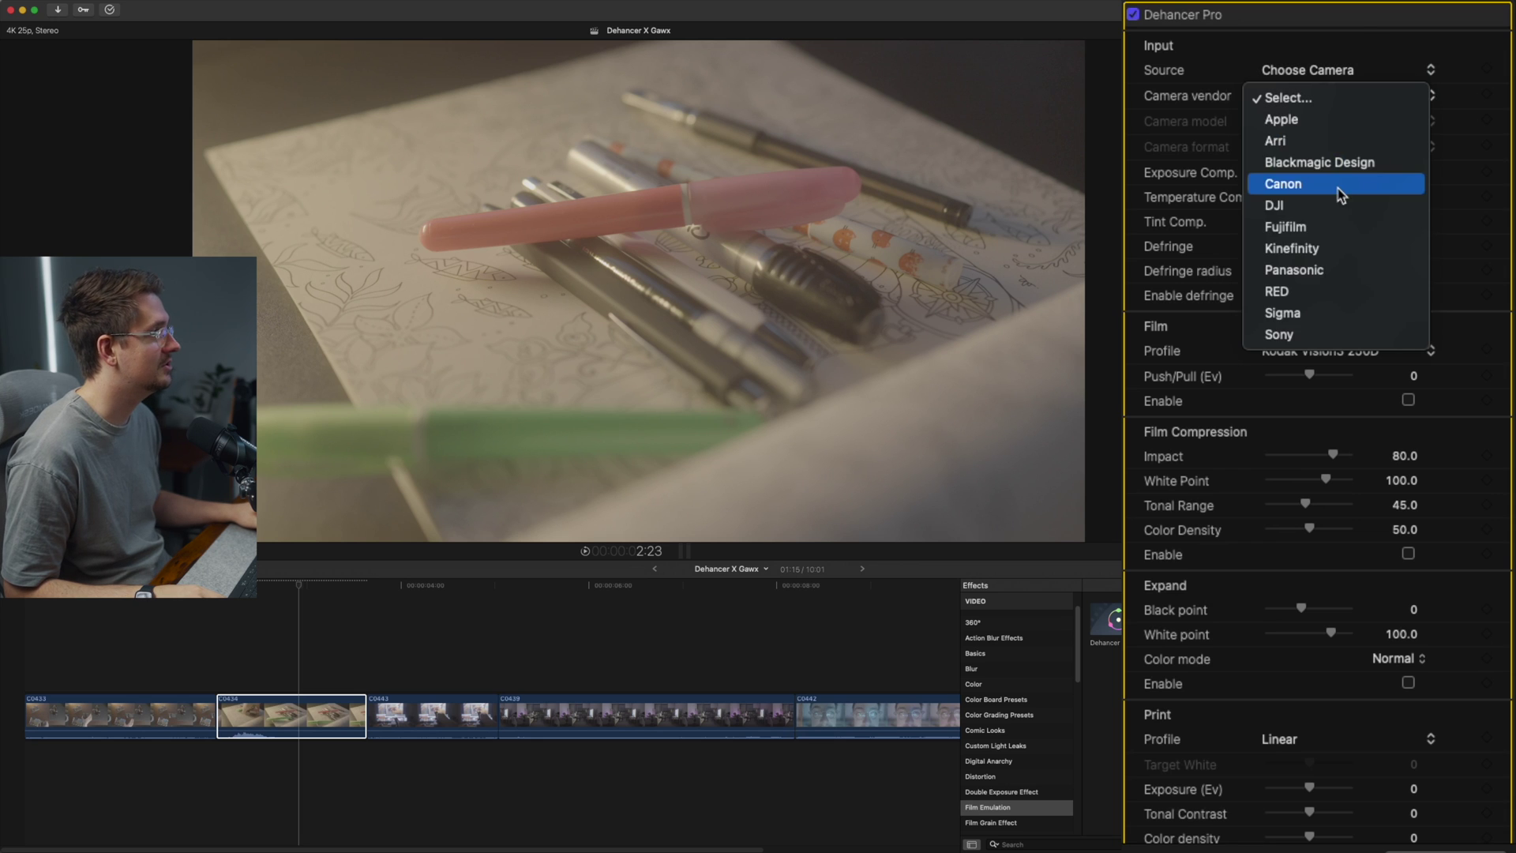
{"action": "left_click", "coordinate": [1297, 335]}
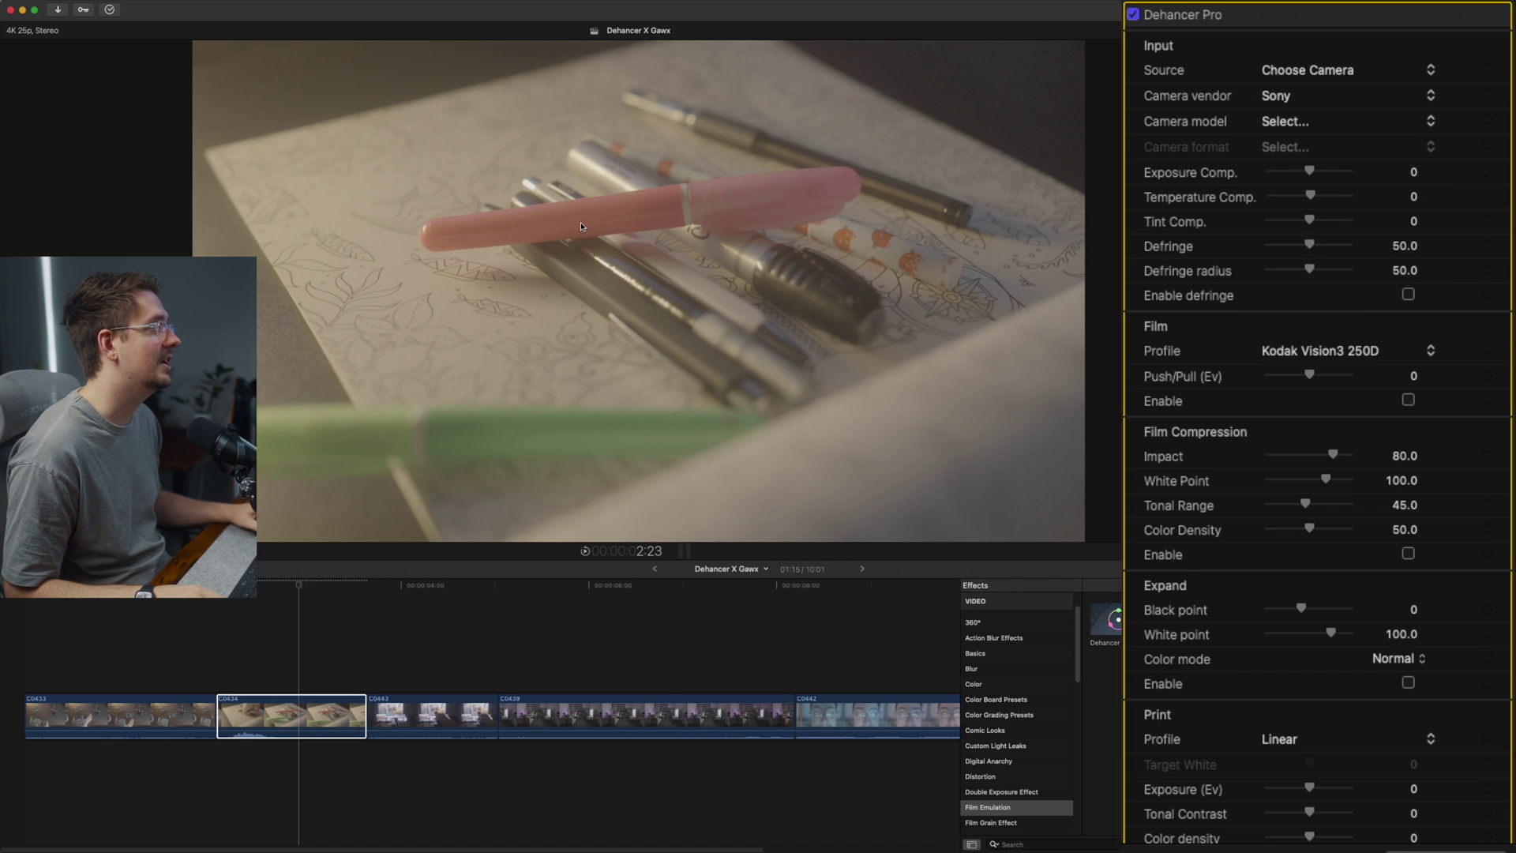
{"action": "left_click", "coordinate": [1339, 127]}
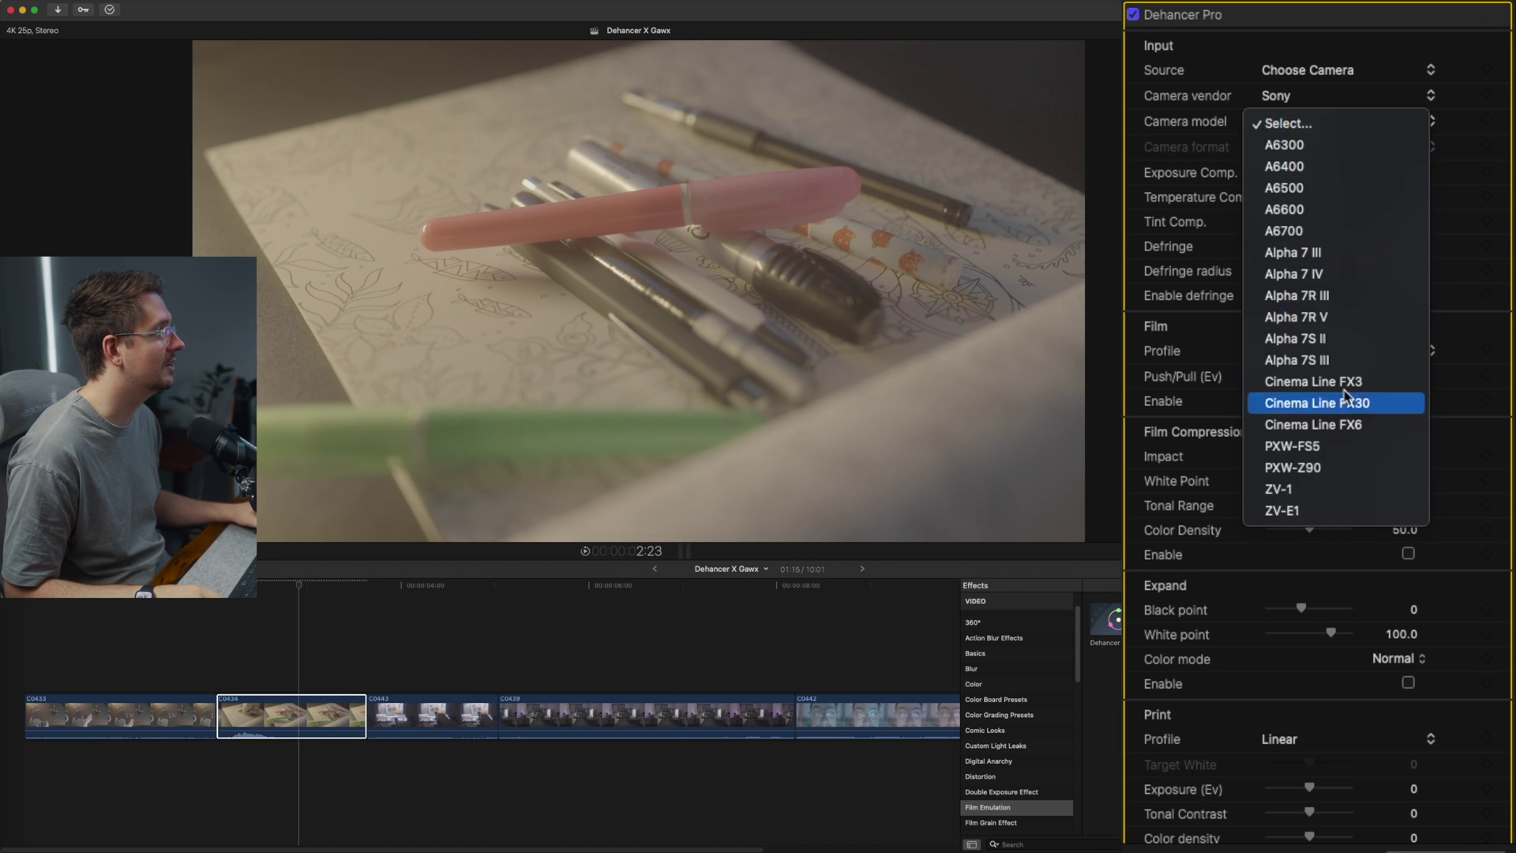
{"action": "left_click", "coordinate": [1290, 512]}
{"action": "left_click", "coordinate": [1295, 148]}
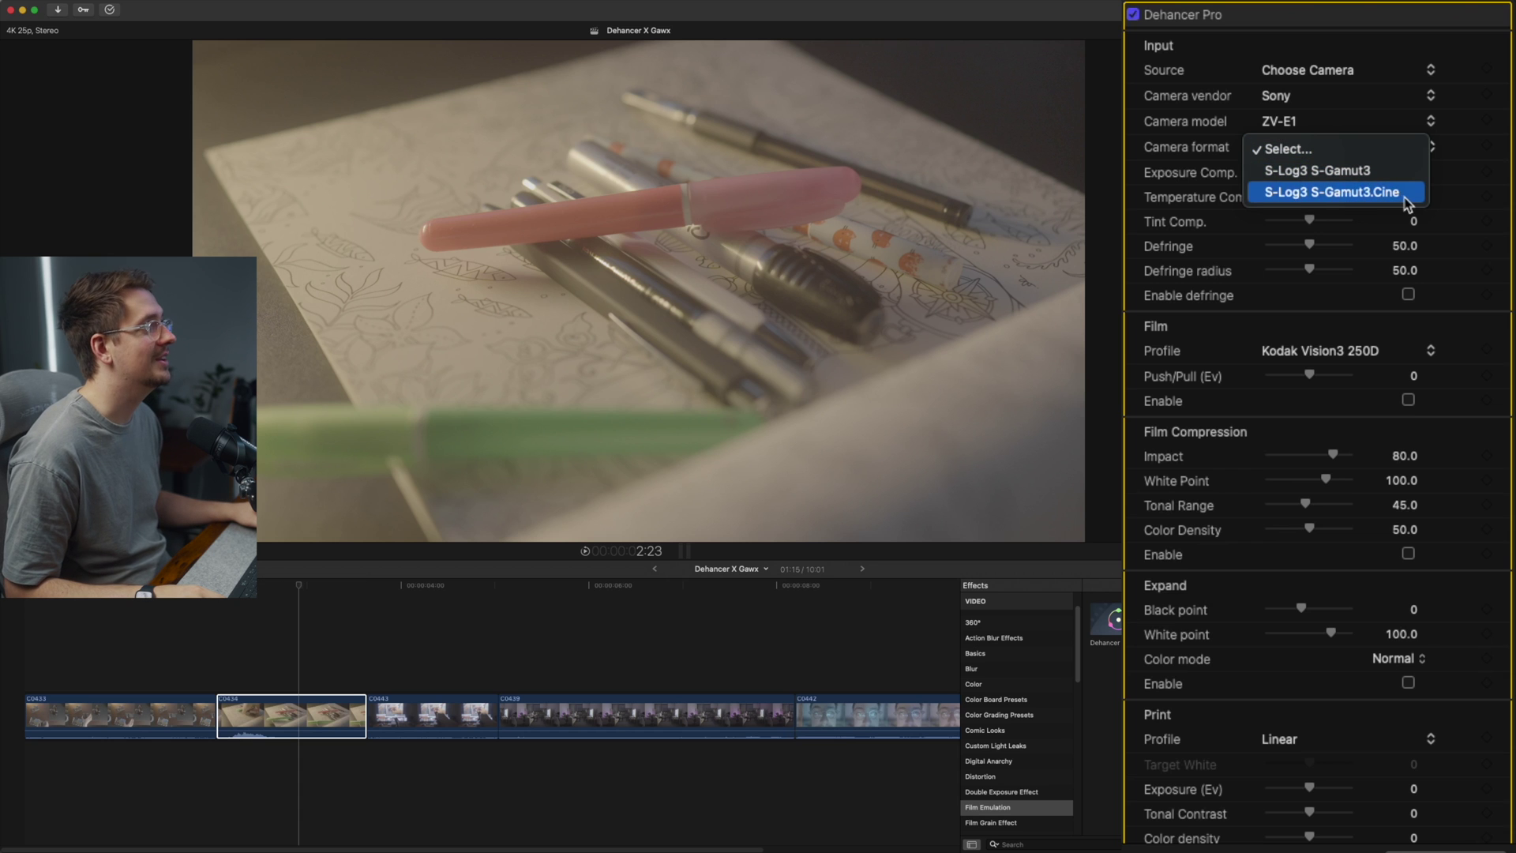
{"action": "left_click", "coordinate": [1343, 192]}
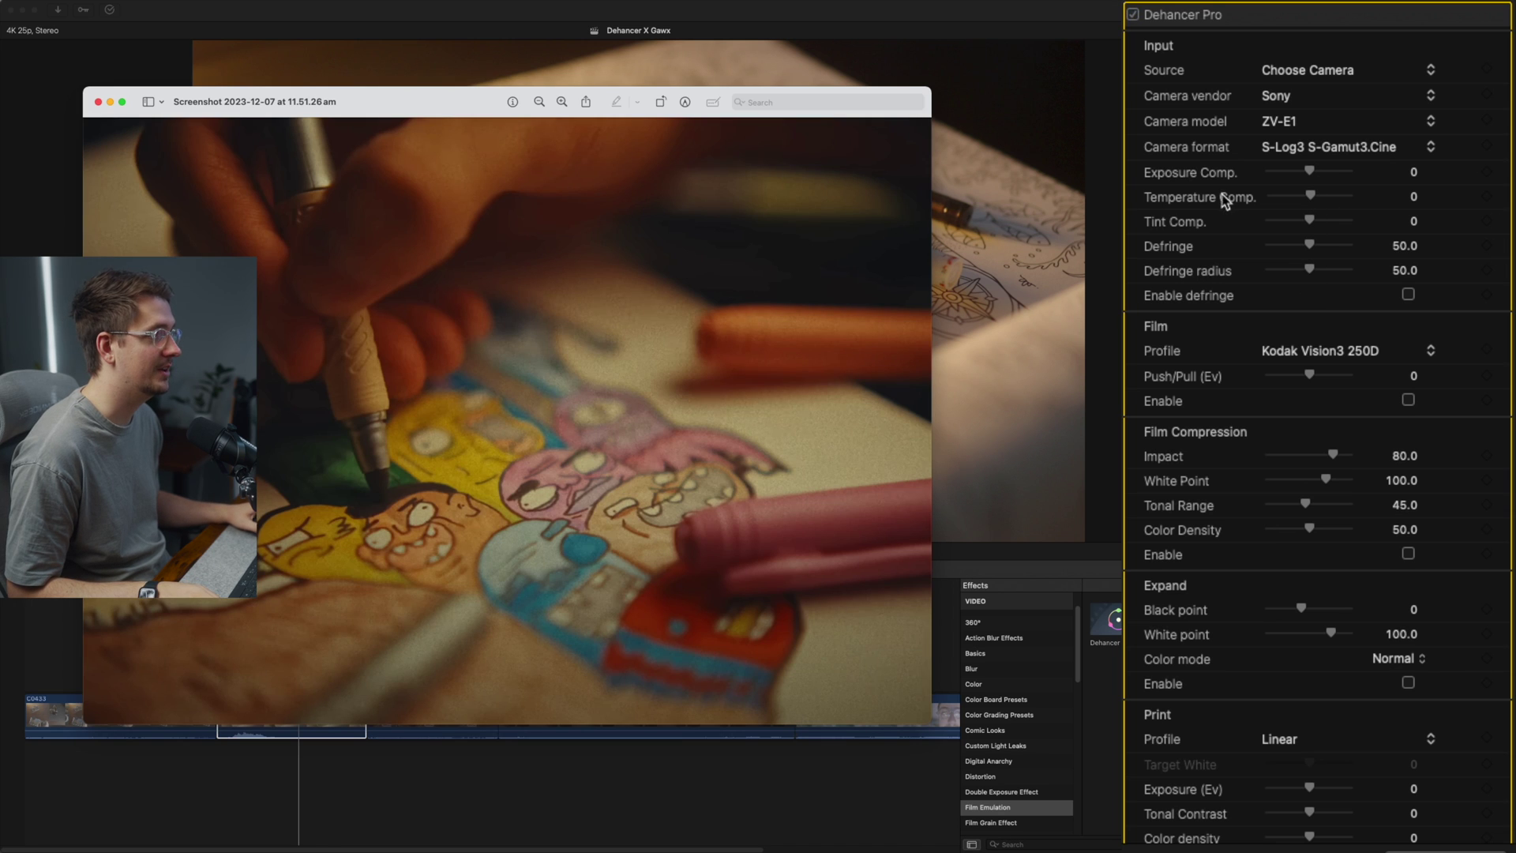
- Lower Exposure Comp. to -0.16 and nudge Tint Comp., checking against the reference
{"action": "left_click", "coordinate": [1108, 207]}
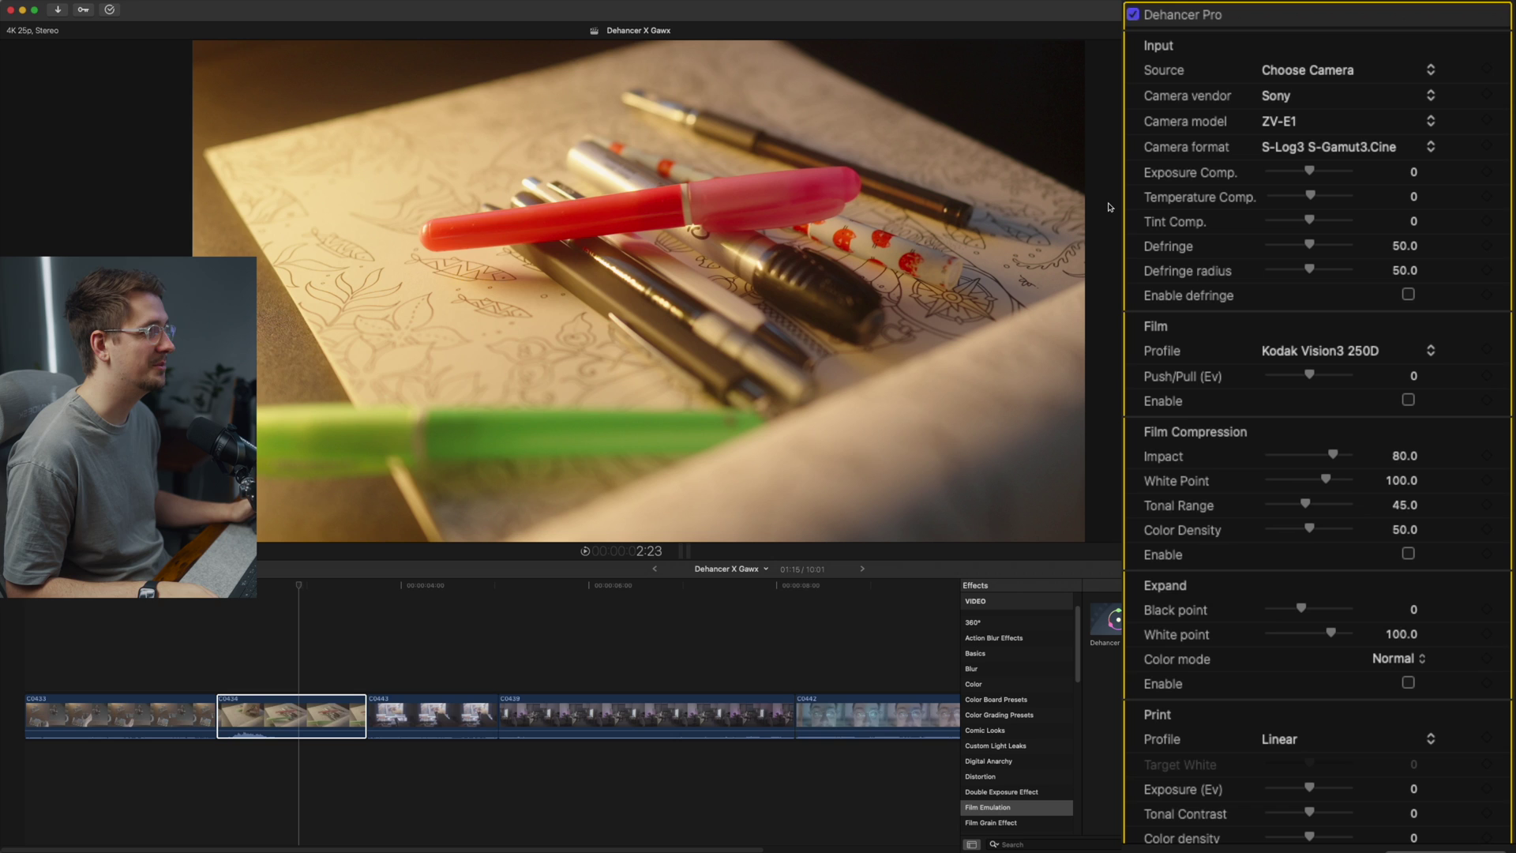
{"action": "key", "text": "super+Tab"}
{"action": "key", "text": "super+Tab"}
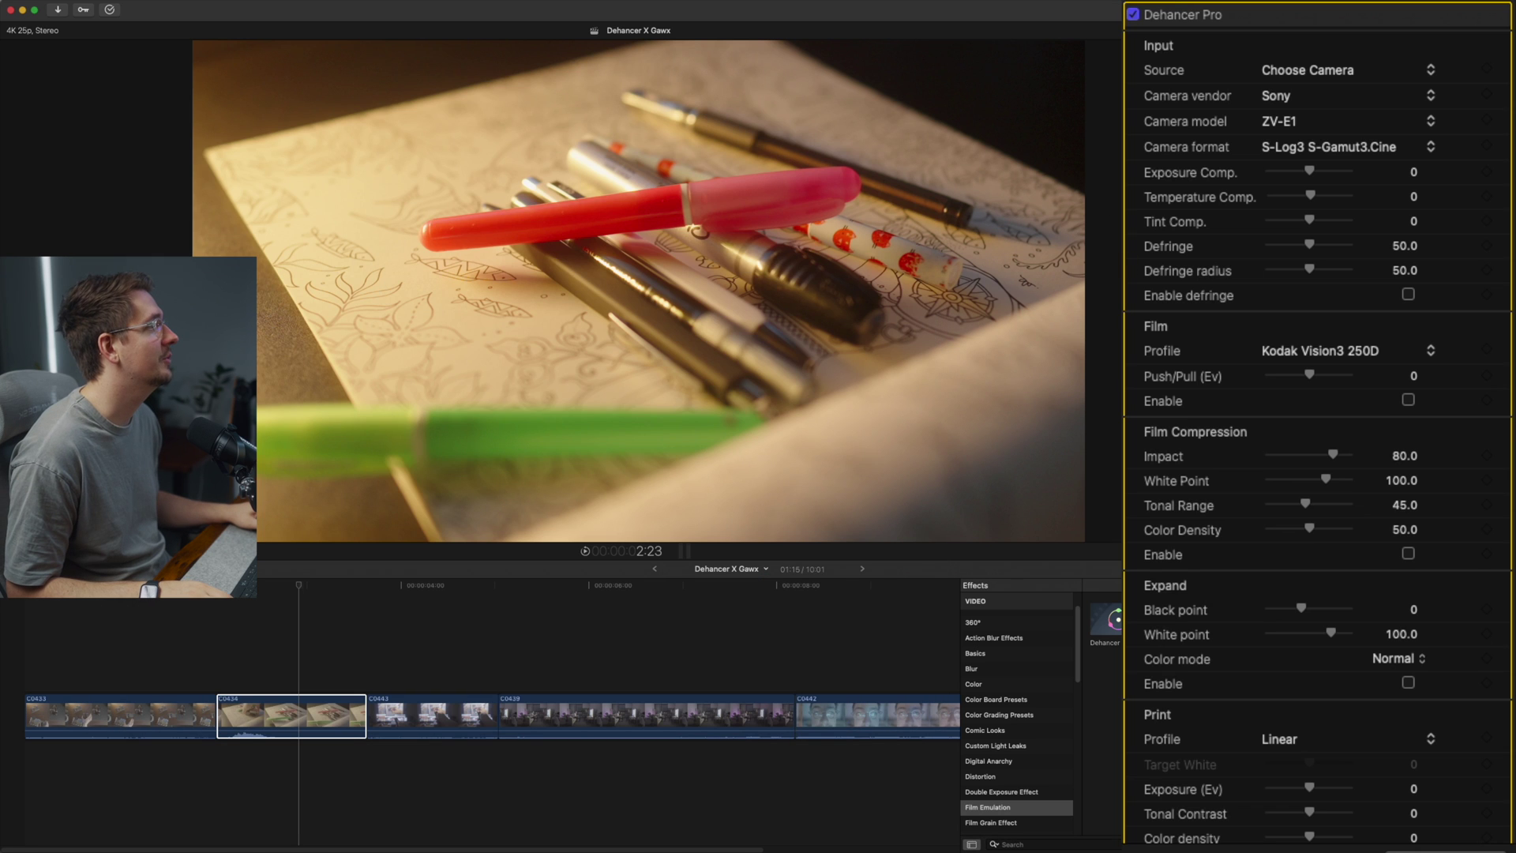
{"action": "left_click_drag", "start_coordinate": [1309, 173], "coordinate": [1306, 174]}
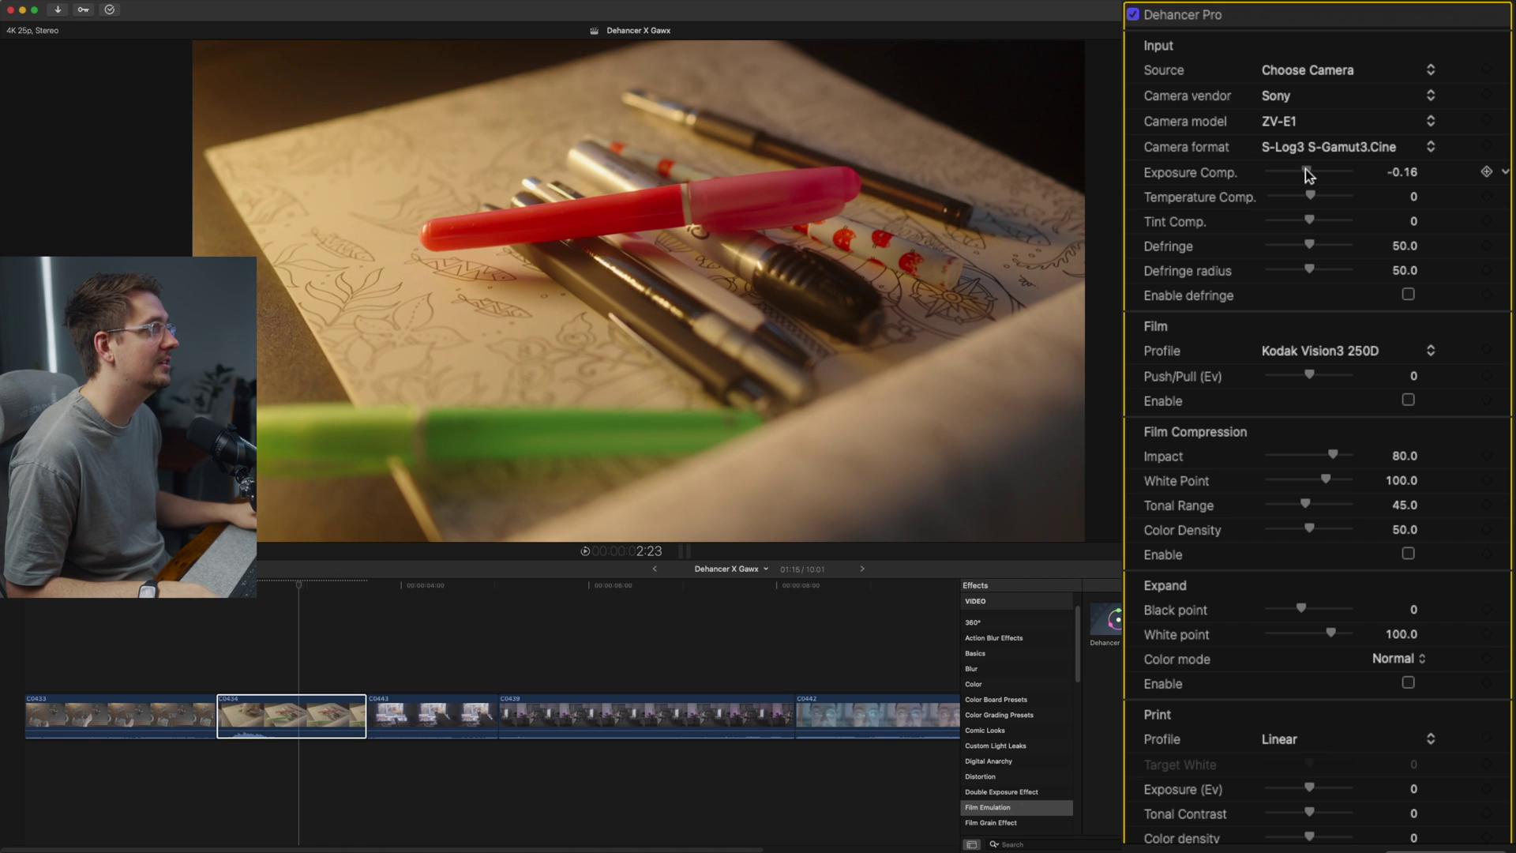
{"action": "key", "text": "super+Tab"}
{"action": "key", "text": "super+Tab"}
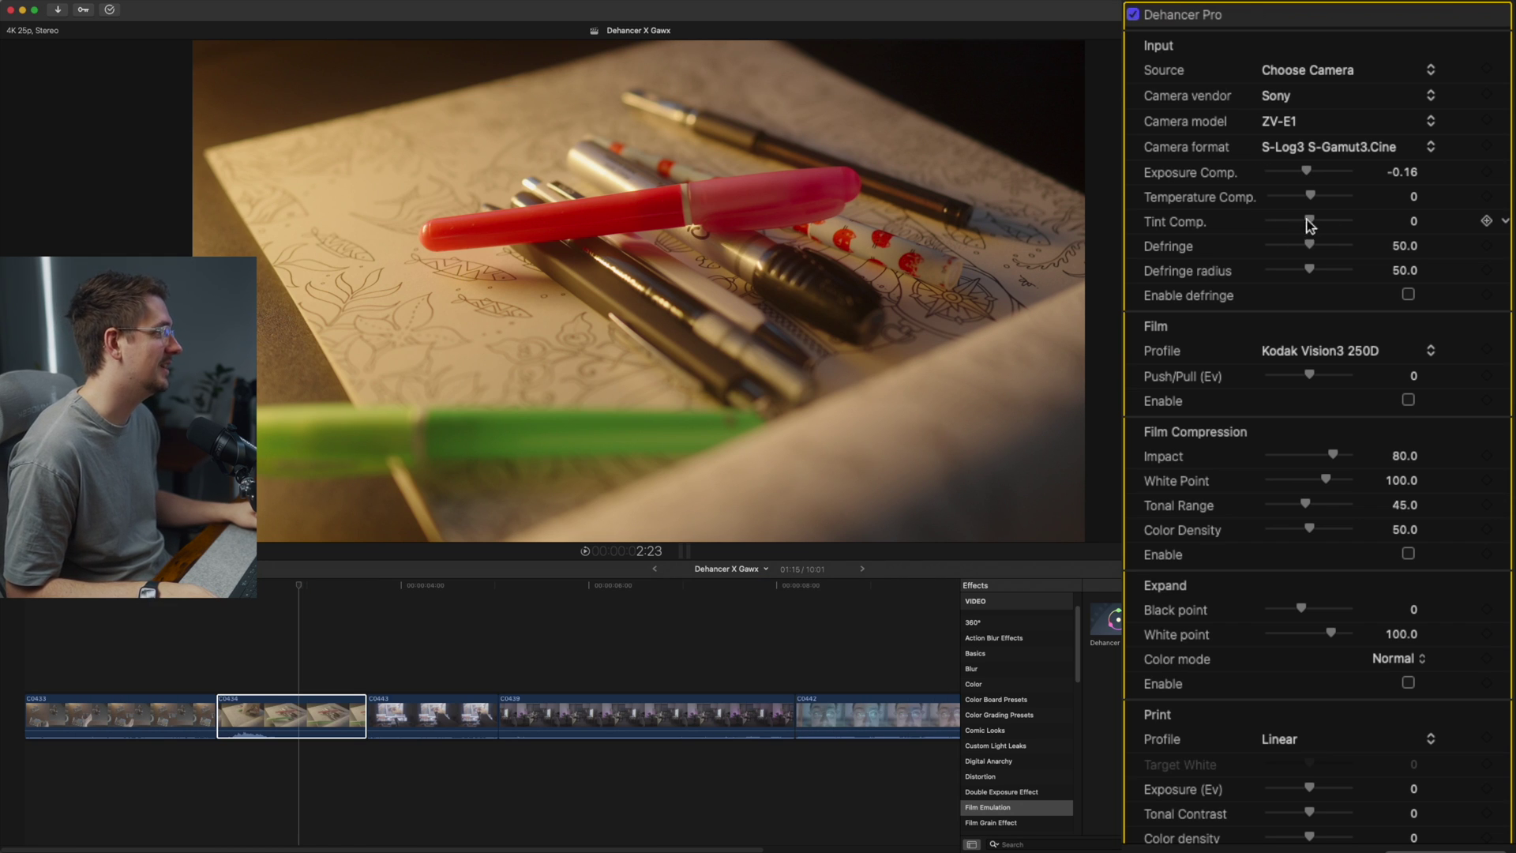
{"action": "left_click_drag", "start_coordinate": [1311, 221], "coordinate": [1310, 227]}
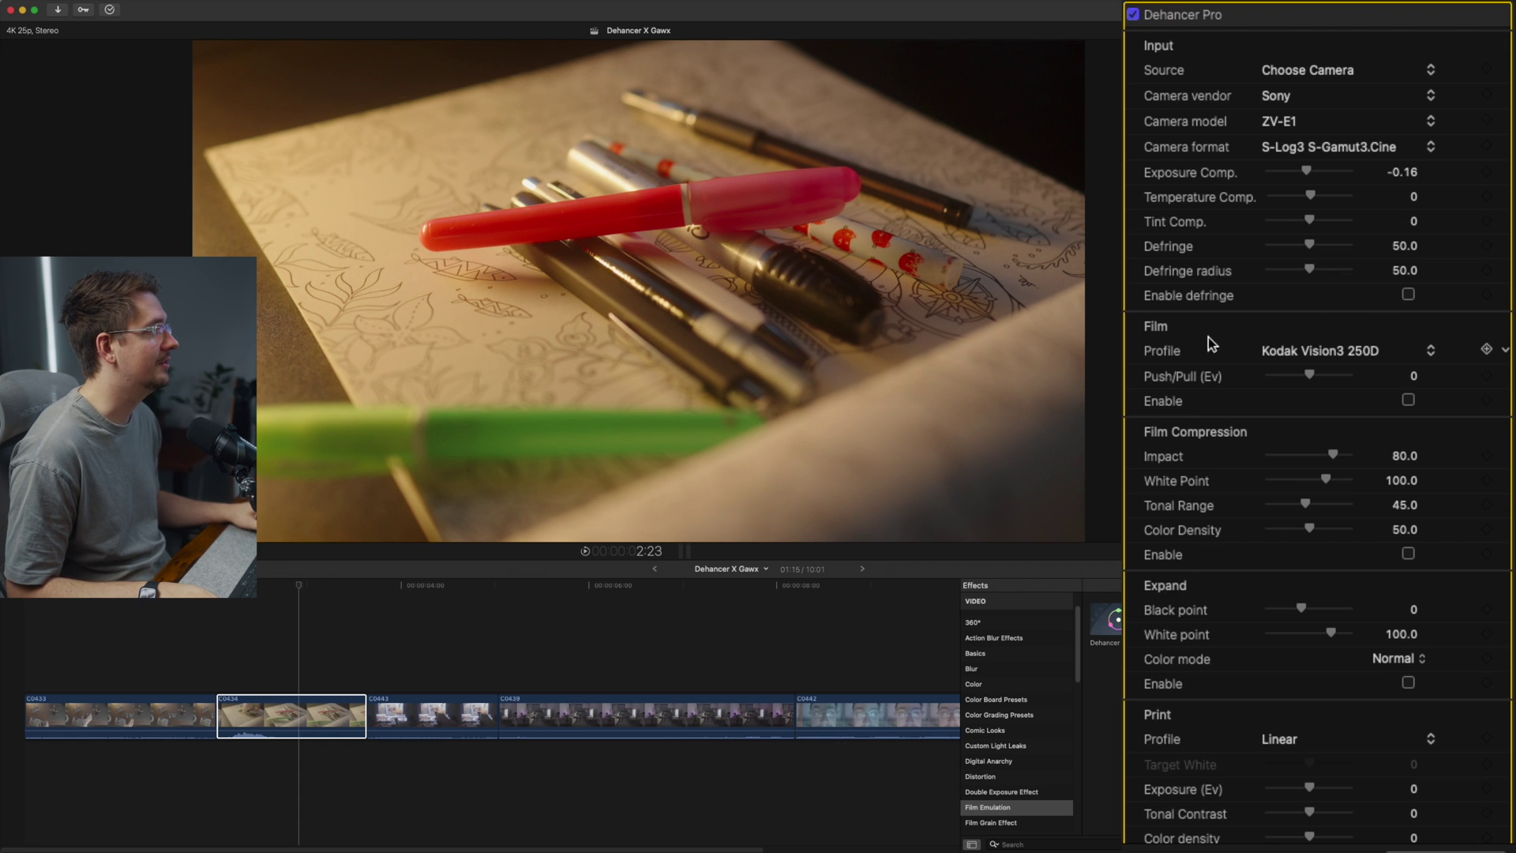
- Browse the film profile list, pick Kodak Vision3 500T and compare it with the reference
{"action": "left_click", "coordinate": [1390, 351]}
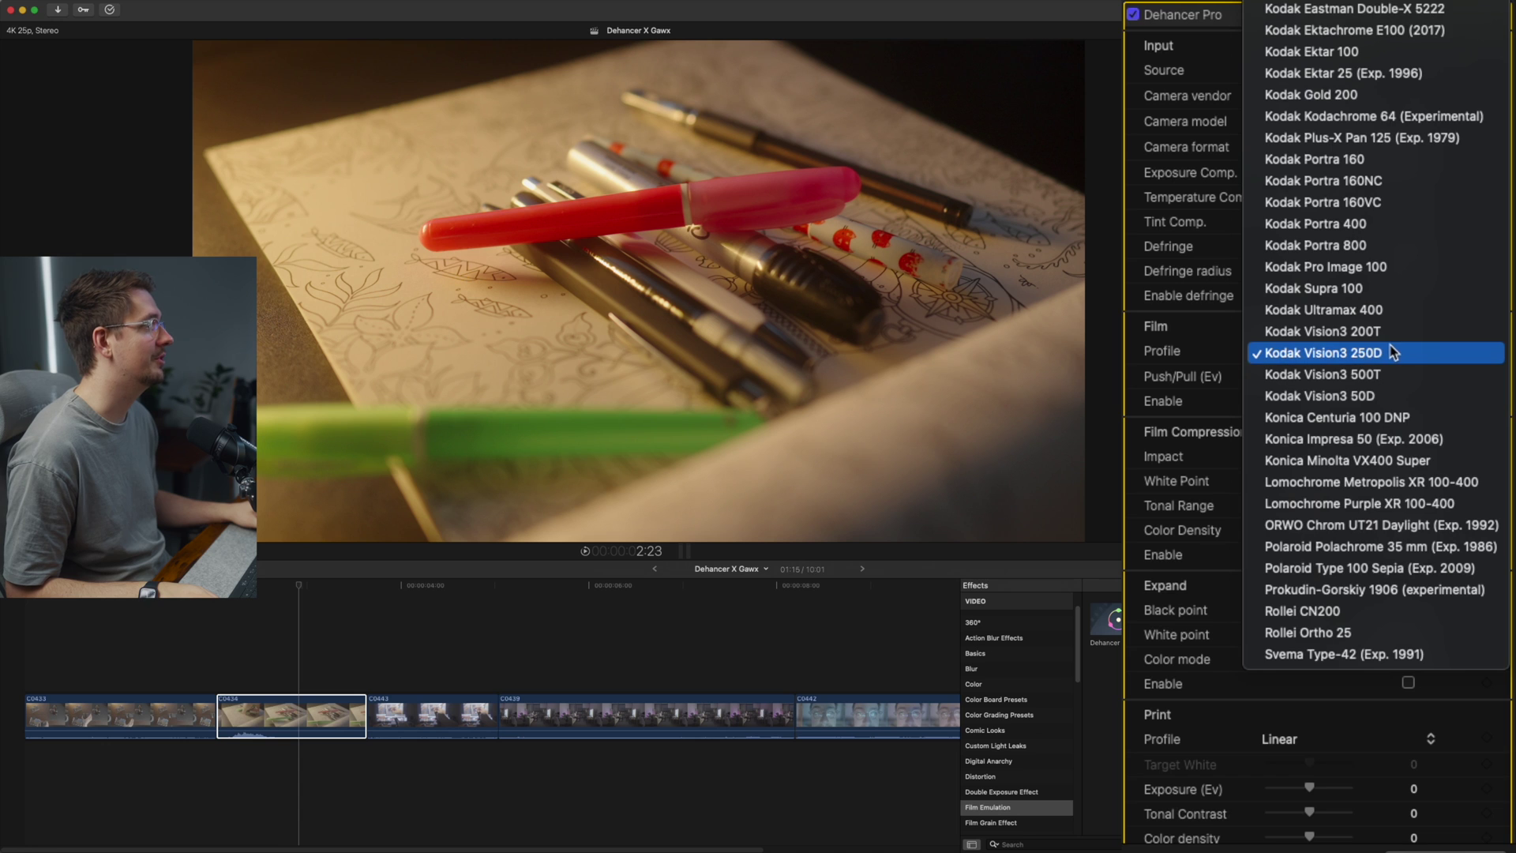
{"action": "scroll", "coordinate": [1389, 363], "scroll_direction": "up", "scroll_amount": 10}
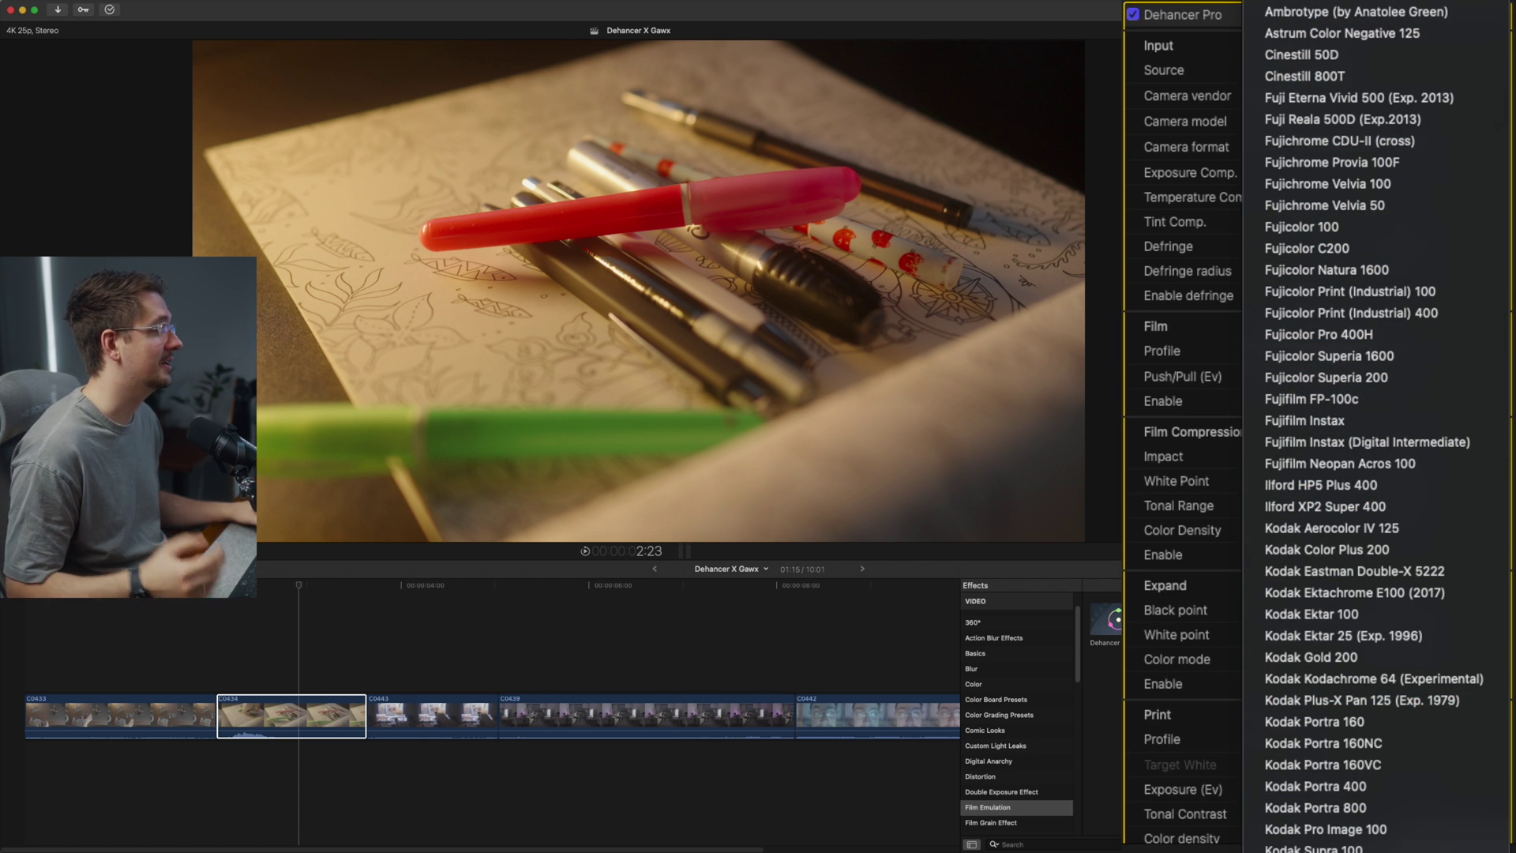
{"action": "key", "text": "Escape"}
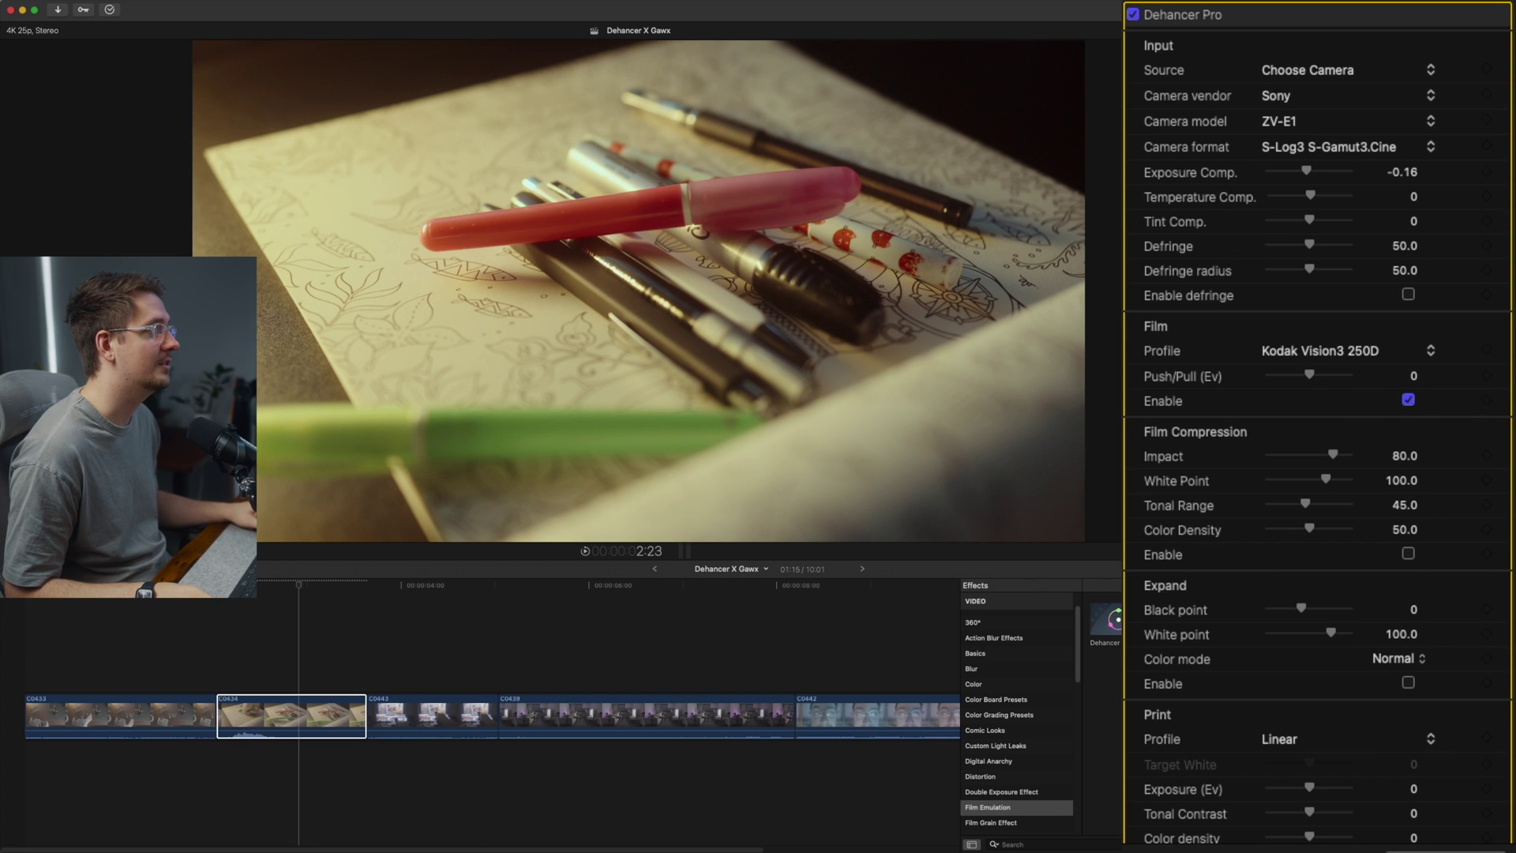
{"action": "key", "text": "super+Tab"}
{"action": "key", "text": "super+Tab"}
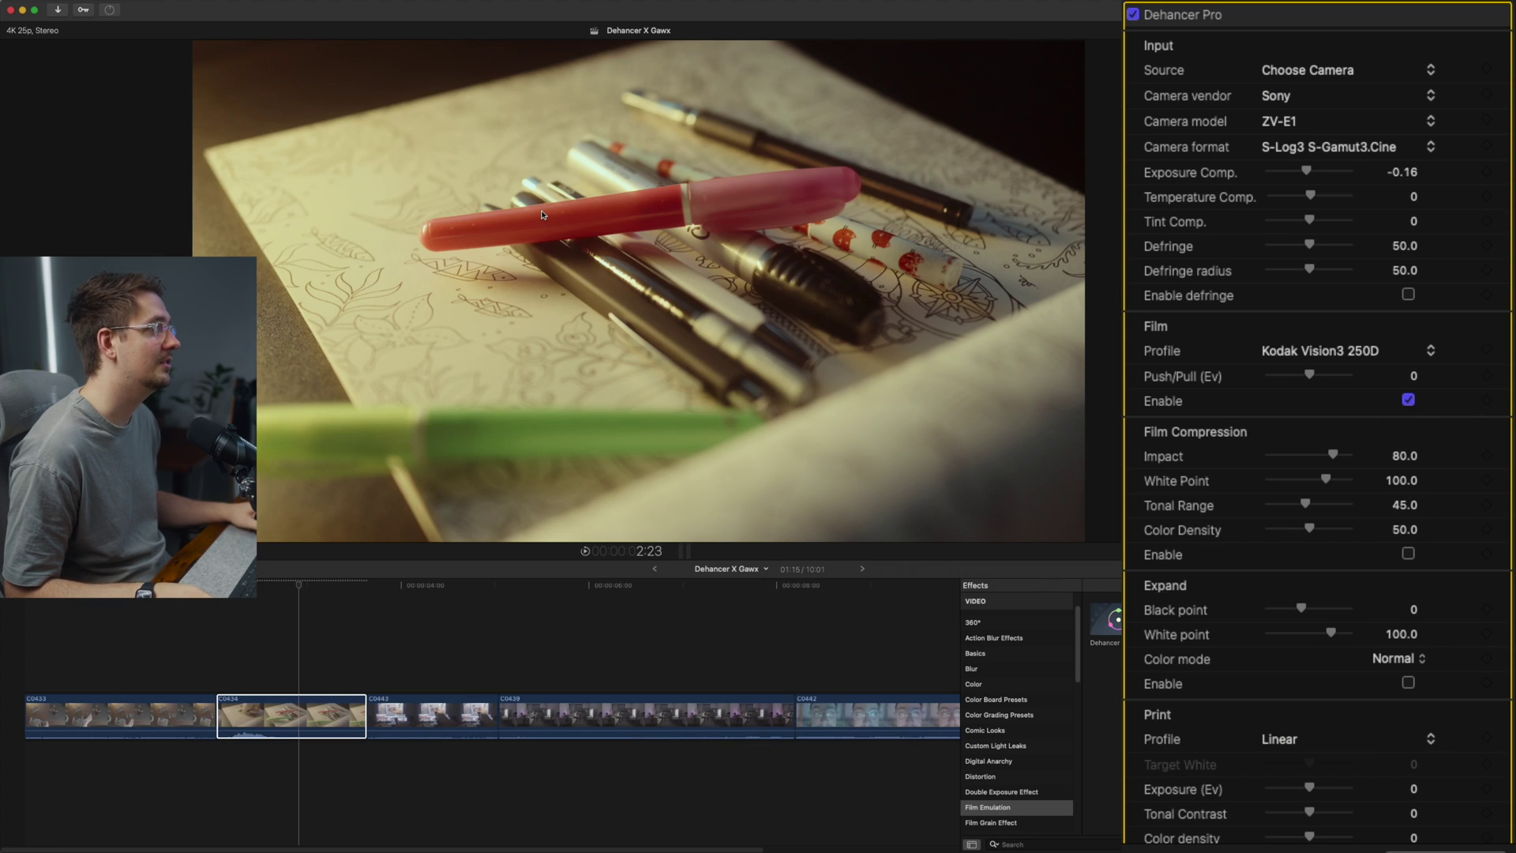
{"action": "key", "text": "super+Tab"}
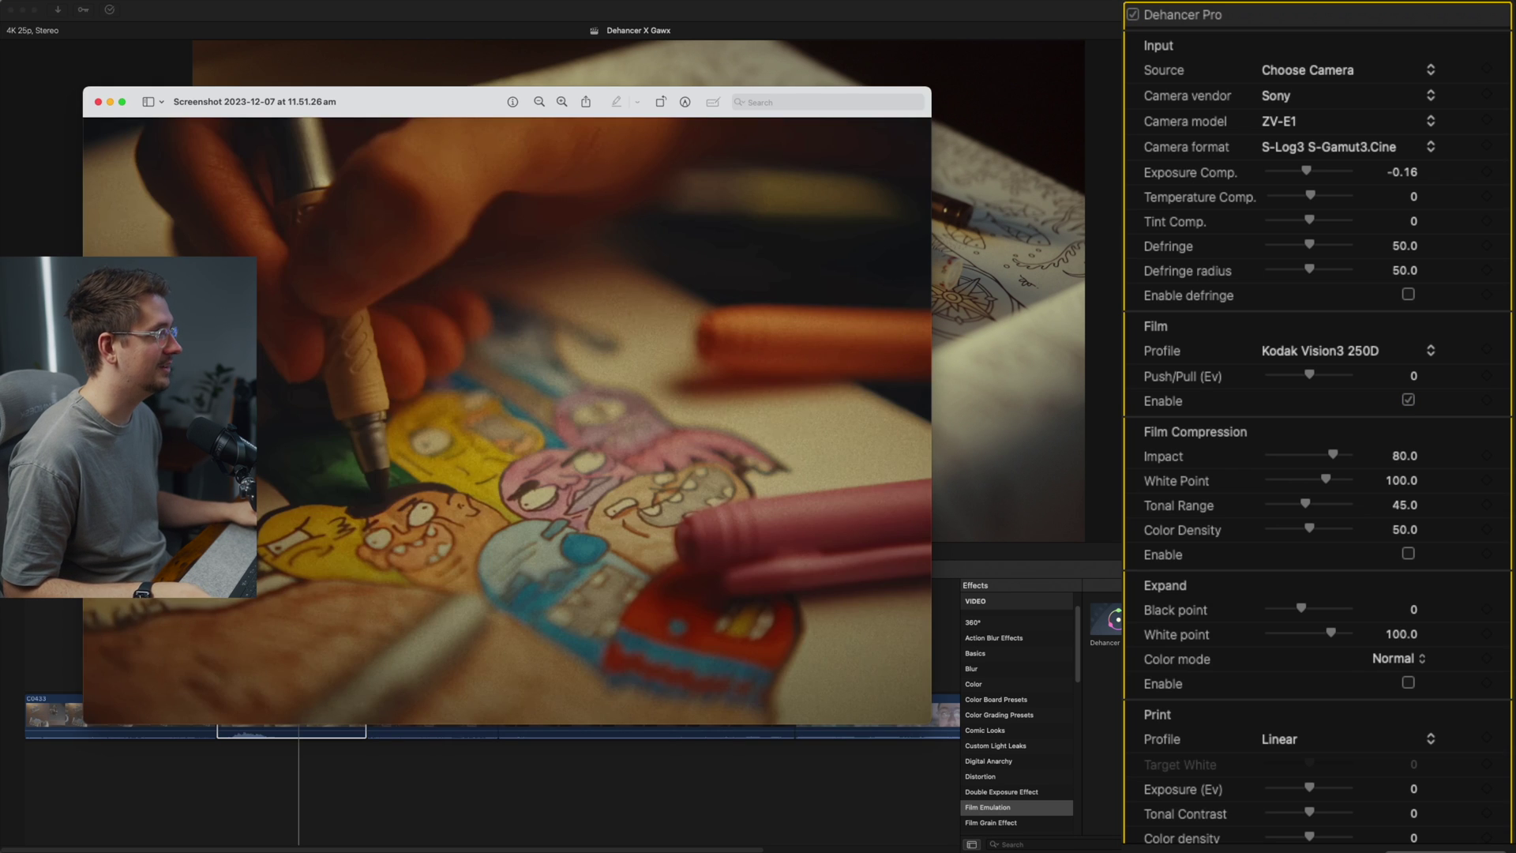
{"action": "key", "text": "super+Tab"}
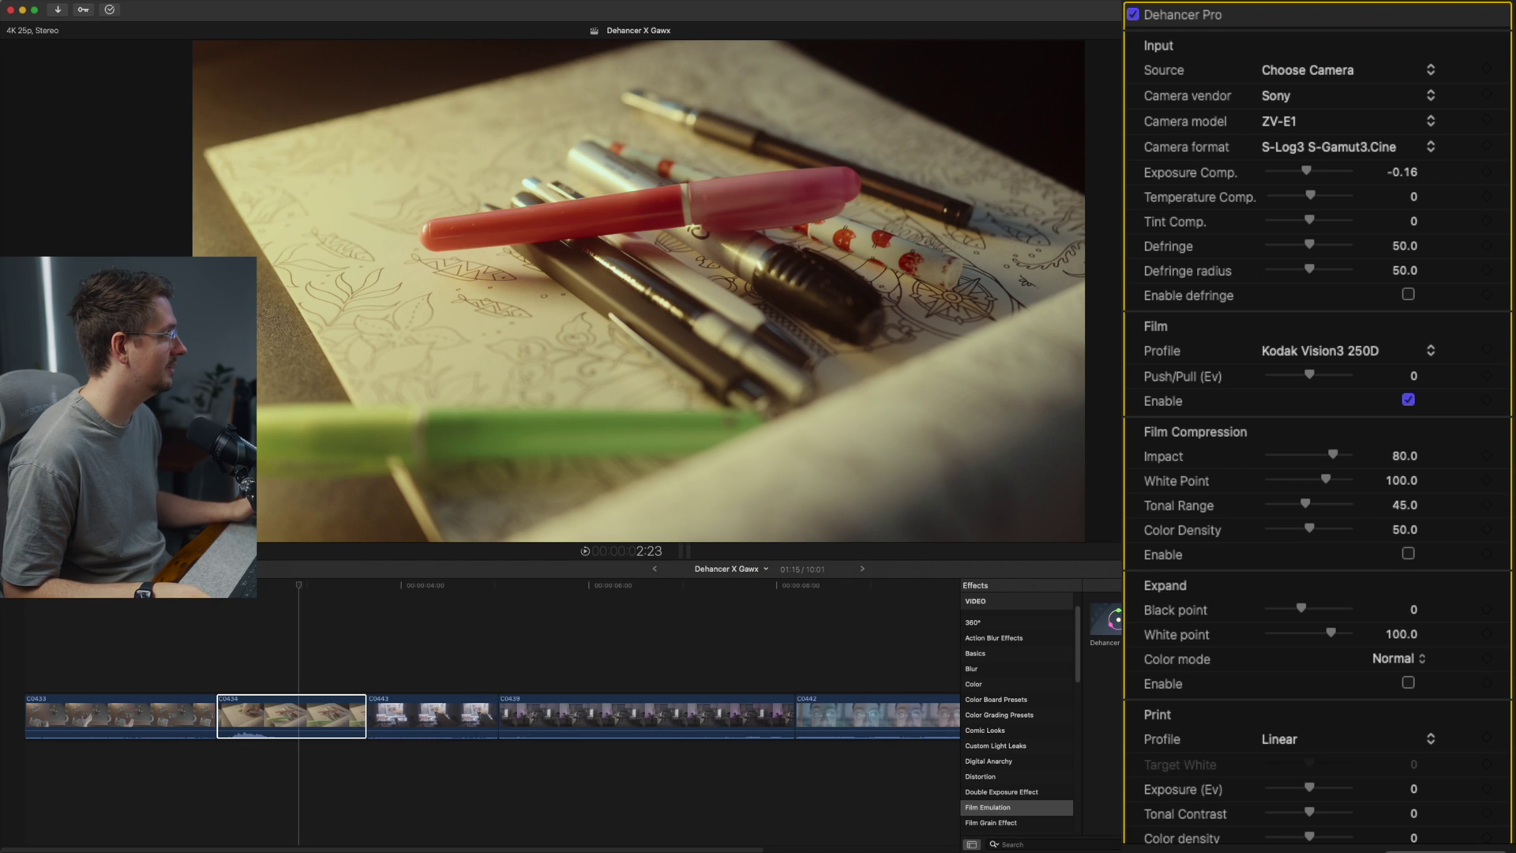
{"action": "left_click", "coordinate": [1384, 359]}
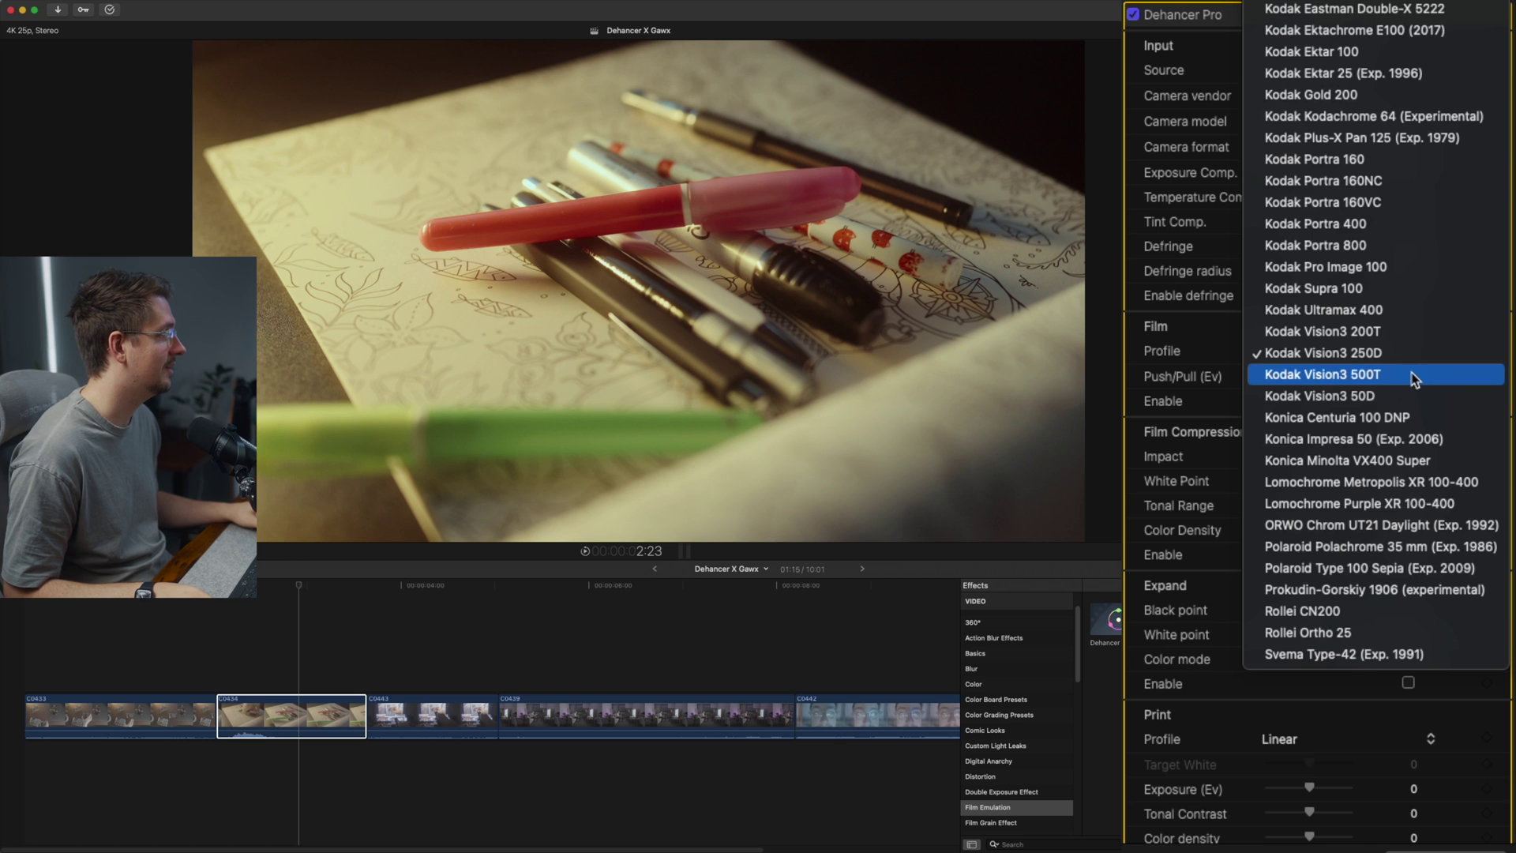
{"action": "left_click", "coordinate": [1412, 376]}
{"action": "key", "text": "super+Tab"}
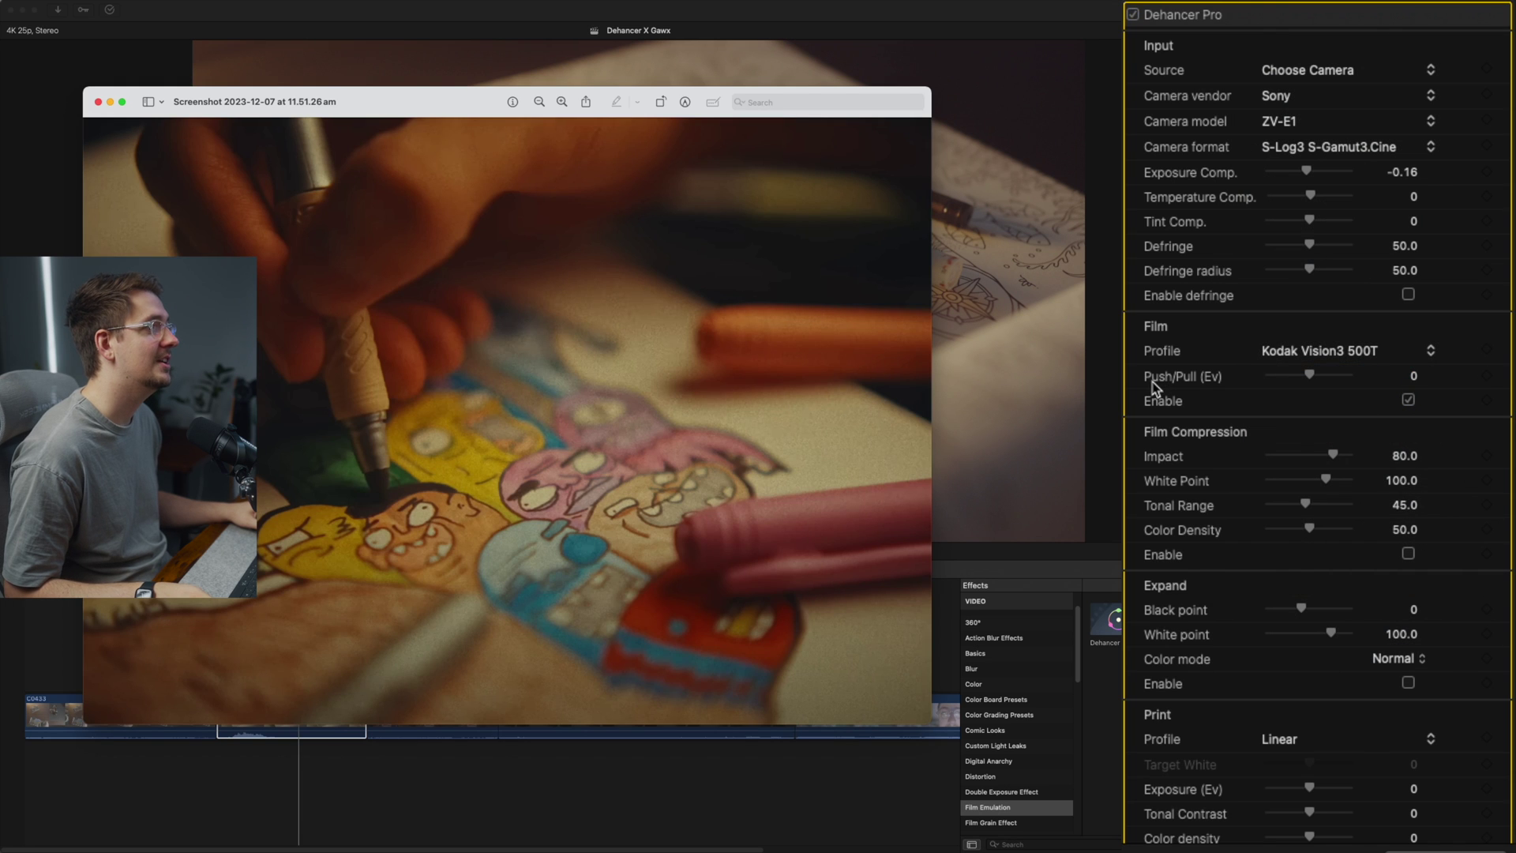
{"action": "key", "text": "super+Tab"}
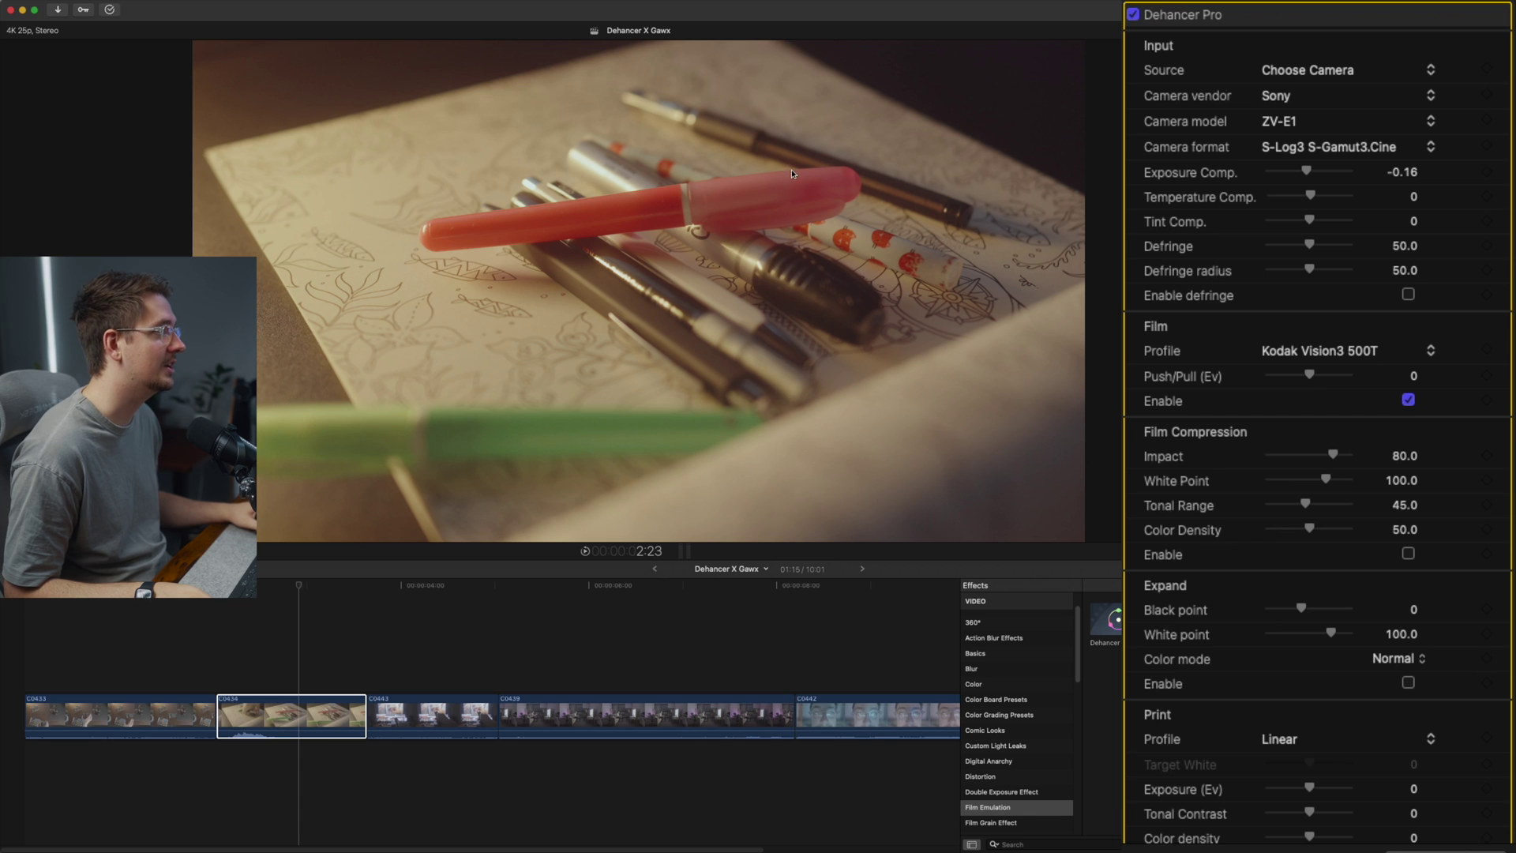
- Audition Fuji Reala 500D, Fujicolor 100, Kodak Aerocolor IV 125 and Lomochrome Metropolis, then return to Kodak Vision3 500T
{"action": "left_click", "coordinate": [1306, 352]}
{"action": "scroll", "coordinate": [1342, 420], "scroll_direction": "up", "scroll_amount": 5}
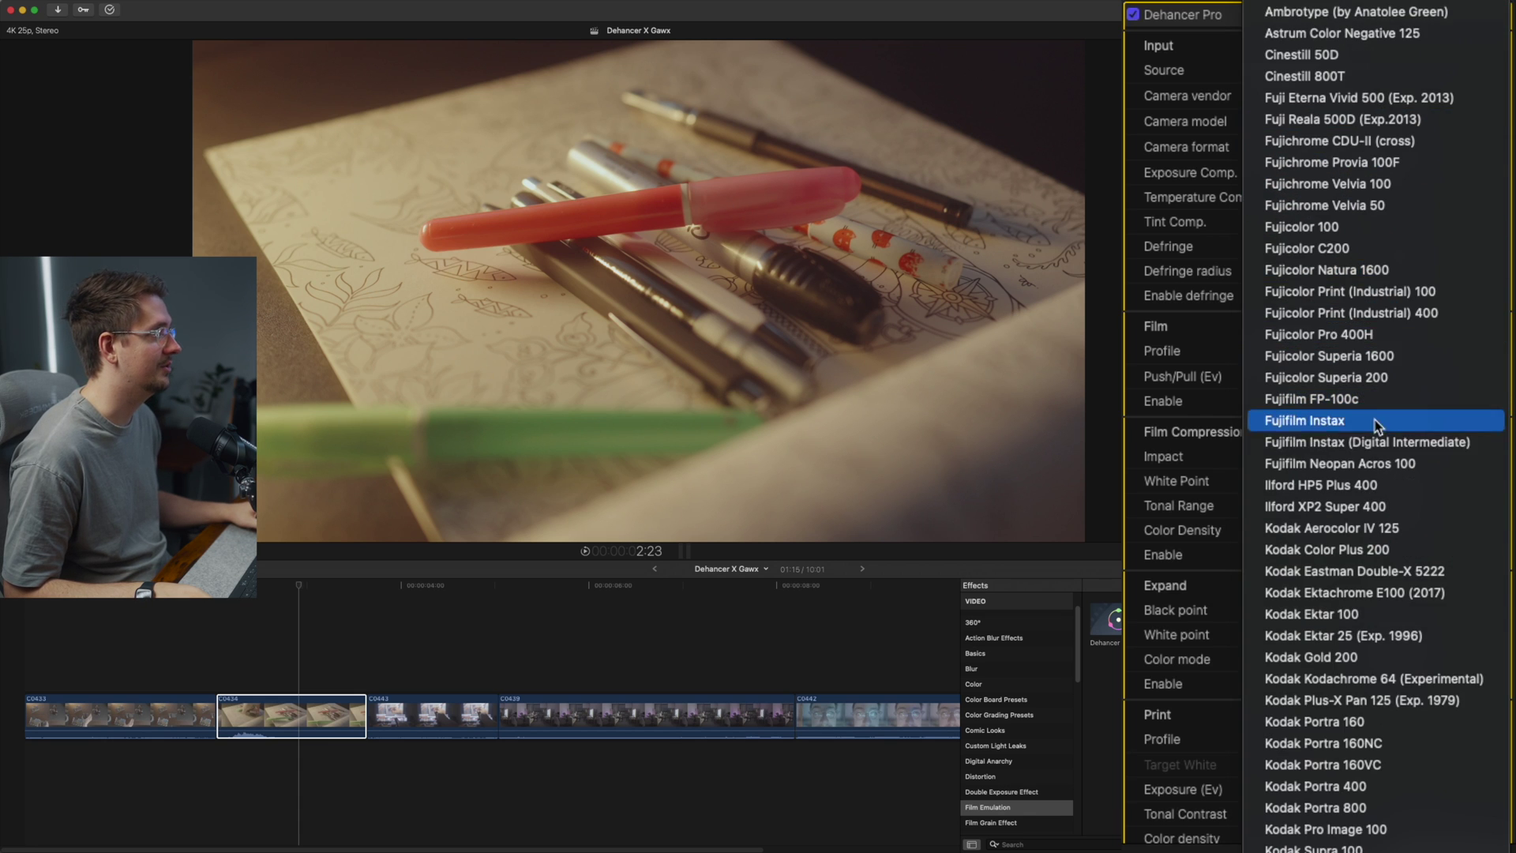
{"action": "left_click", "coordinate": [1372, 126]}
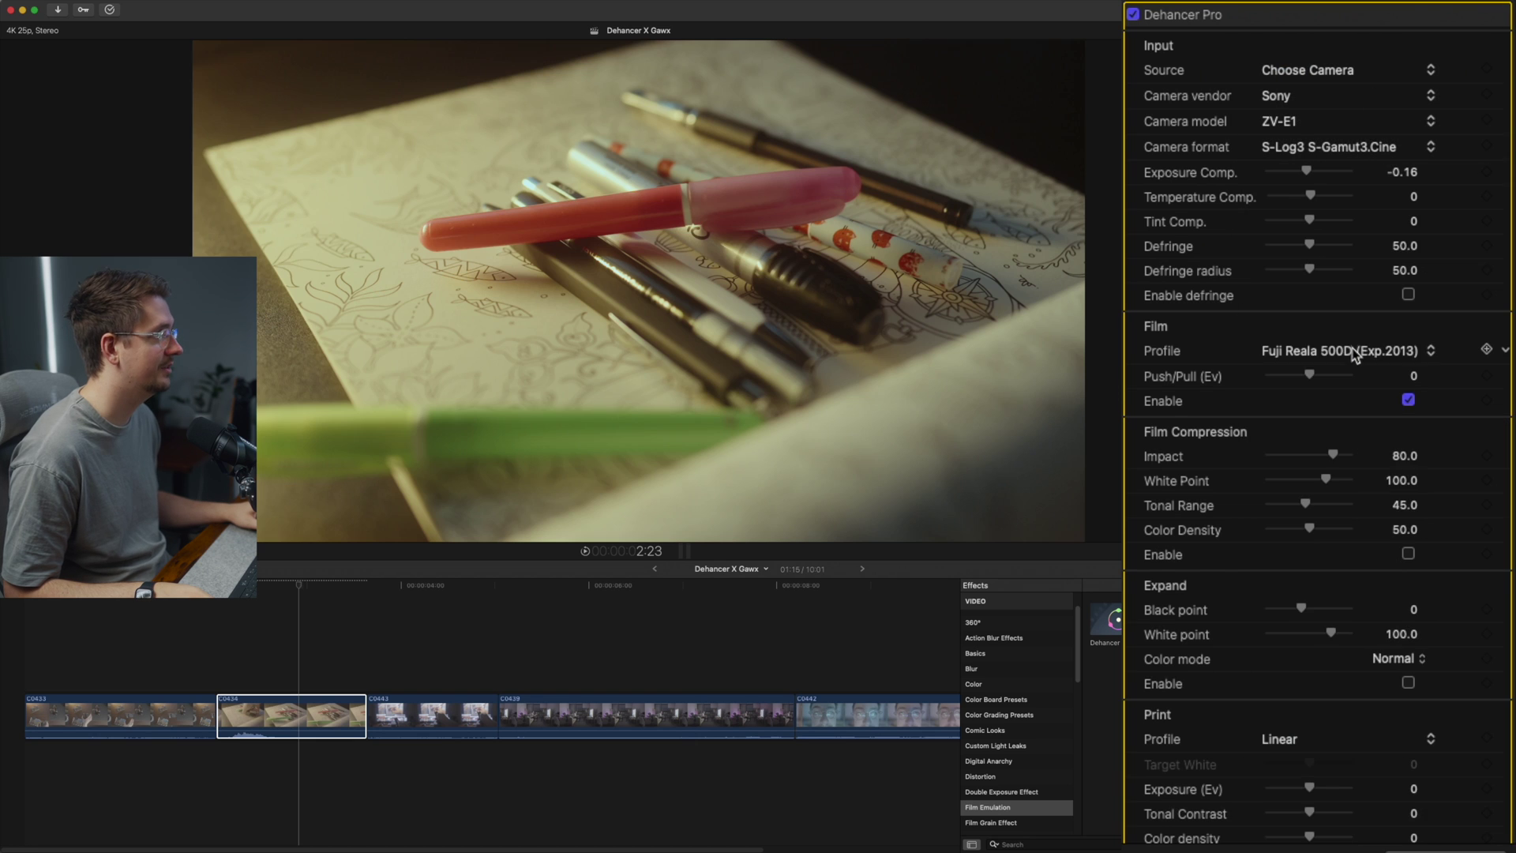
{"action": "left_click", "coordinate": [1354, 353]}
{"action": "left_click", "coordinate": [1334, 454]}
{"action": "left_click", "coordinate": [1344, 349]}
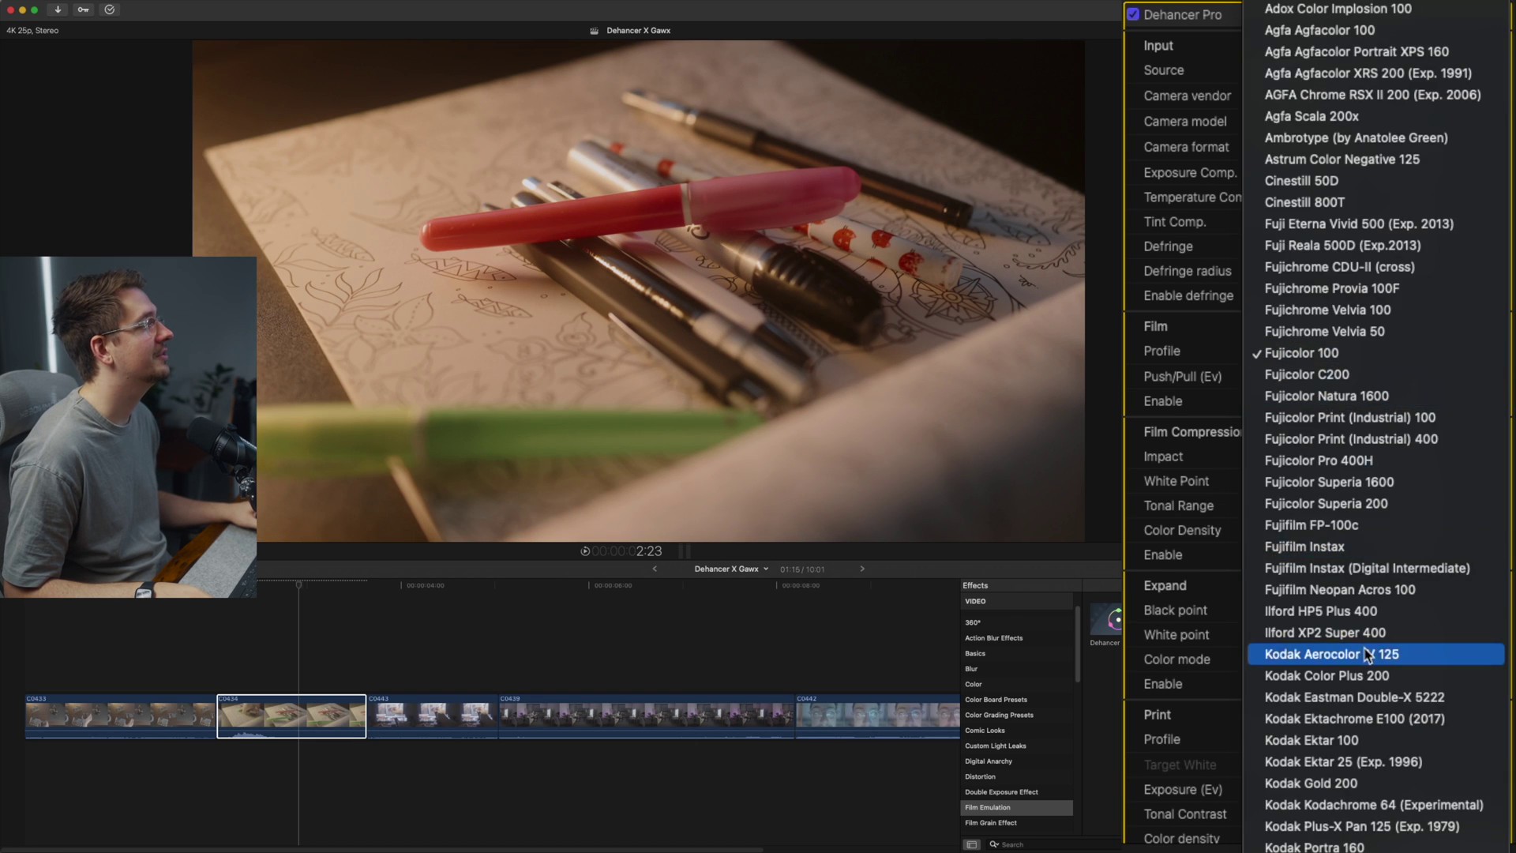
{"action": "left_click", "coordinate": [1368, 654]}
{"action": "left_click", "coordinate": [1326, 356]}
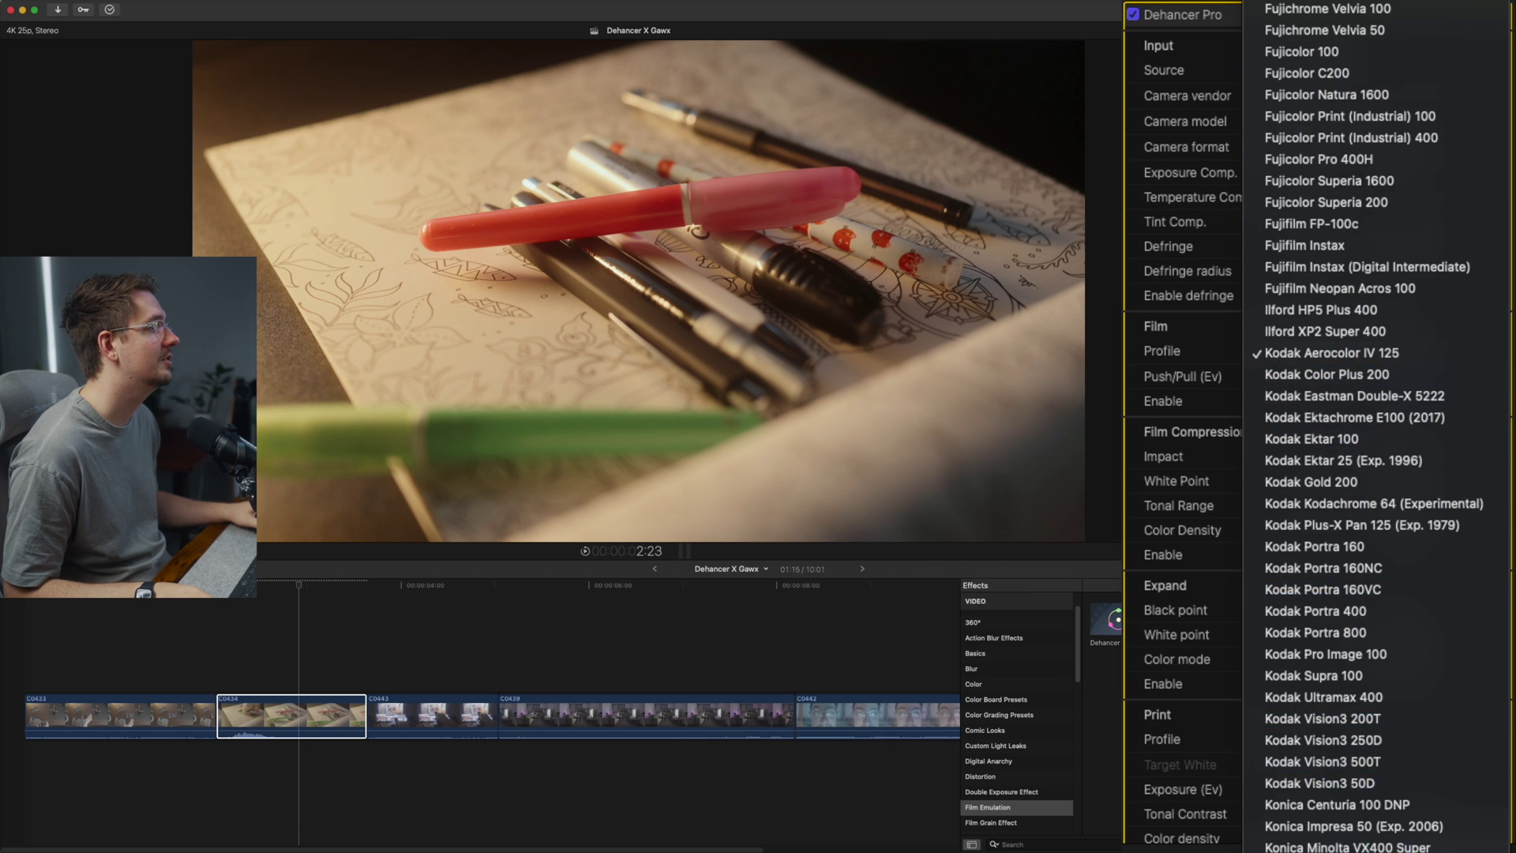
{"action": "left_click", "coordinate": [1255, 391]}
{"action": "left_click", "coordinate": [1326, 353]}
{"action": "left_click", "coordinate": [1389, 251]}
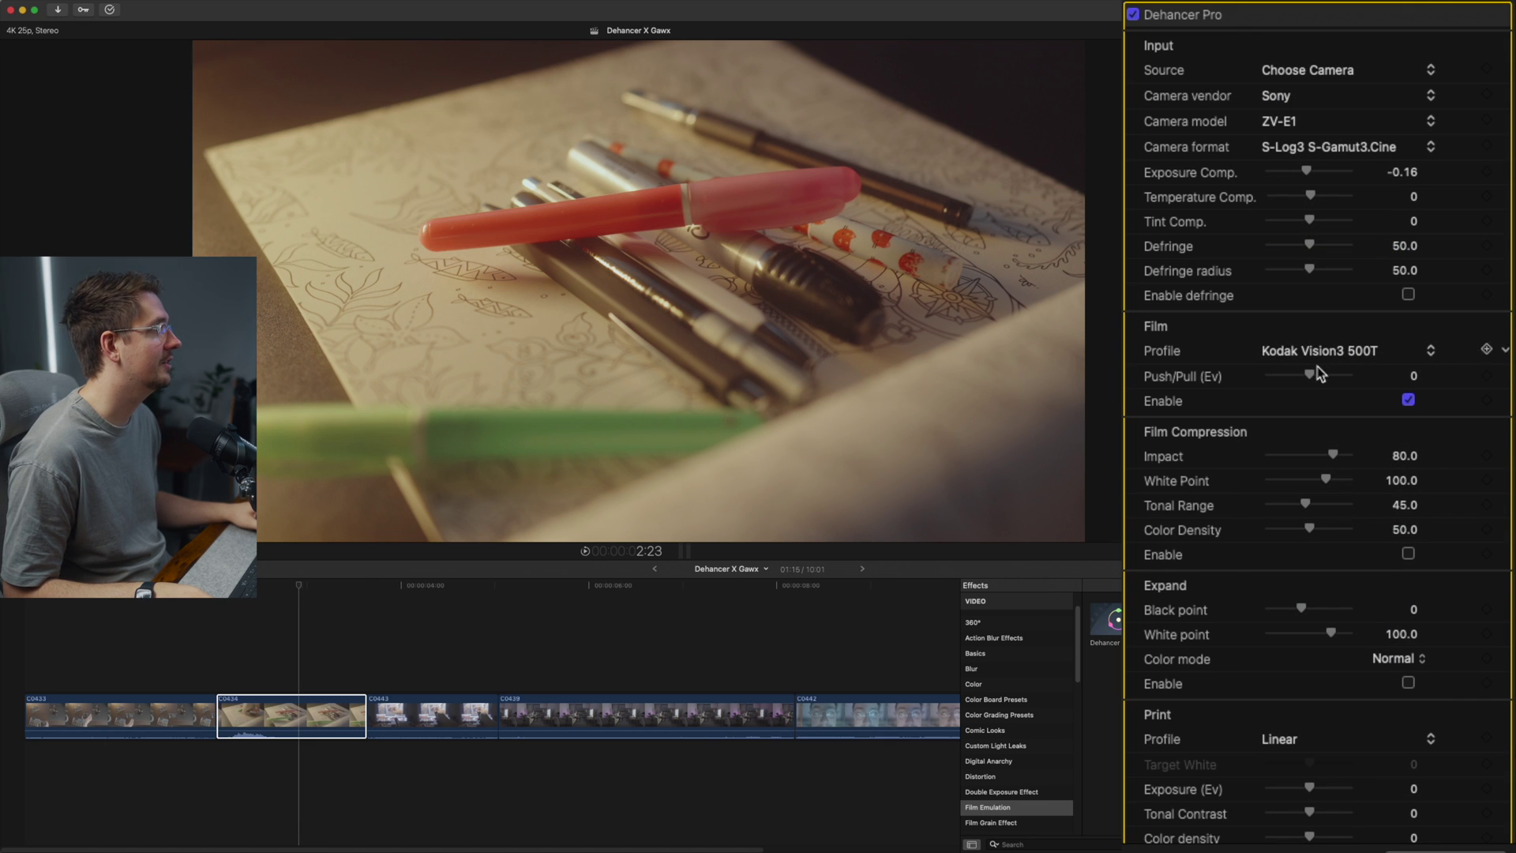
- Push the film exposure to 2.0 Ev and compare with the reference
{"action": "left_click_drag", "start_coordinate": [1314, 371], "coordinate": [1360, 394]}
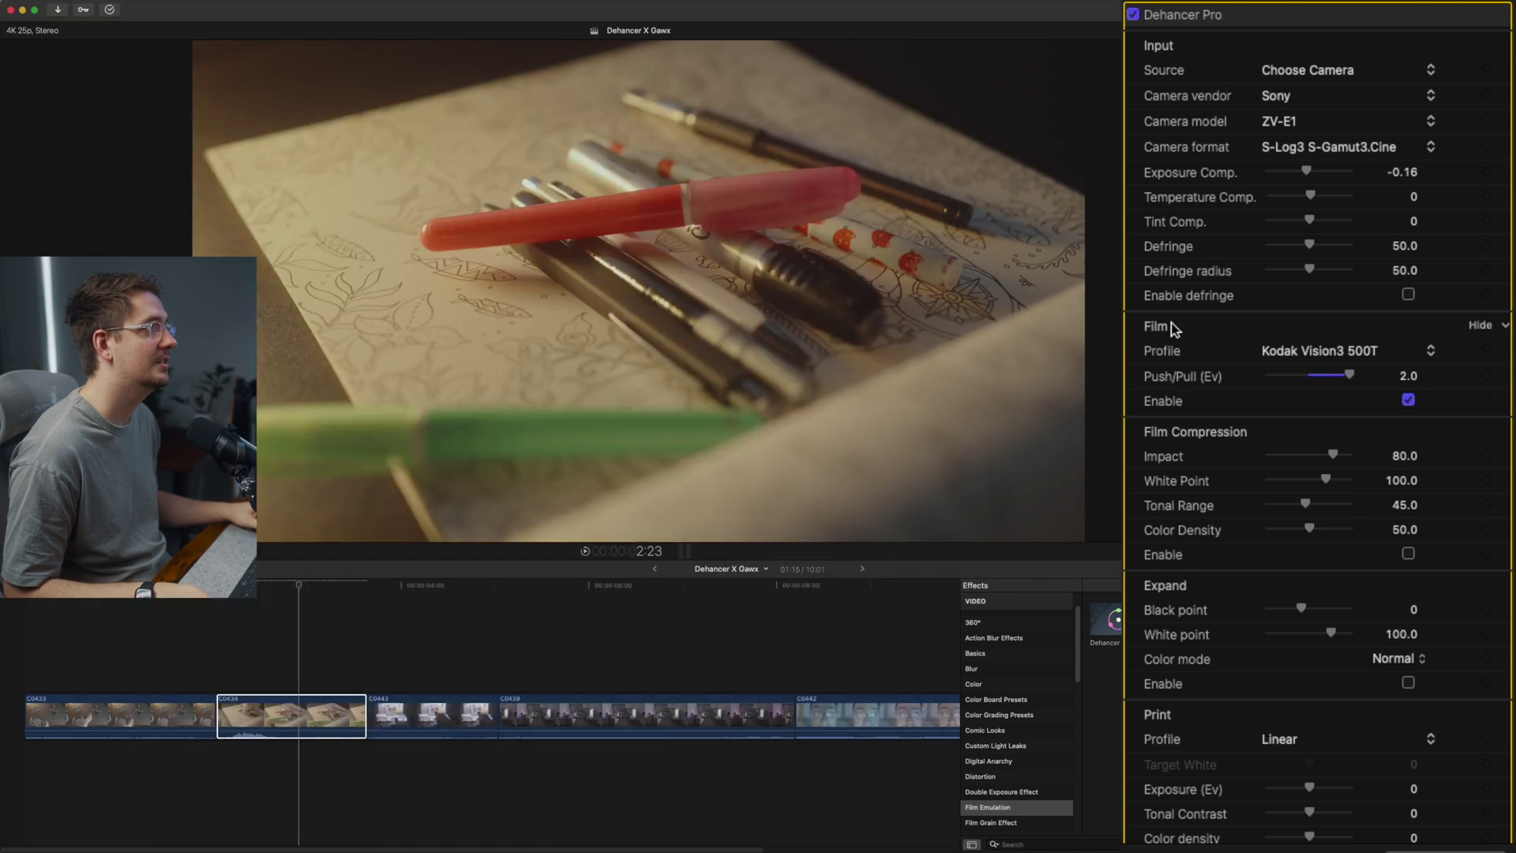
{"action": "key", "text": "super+Tab"}
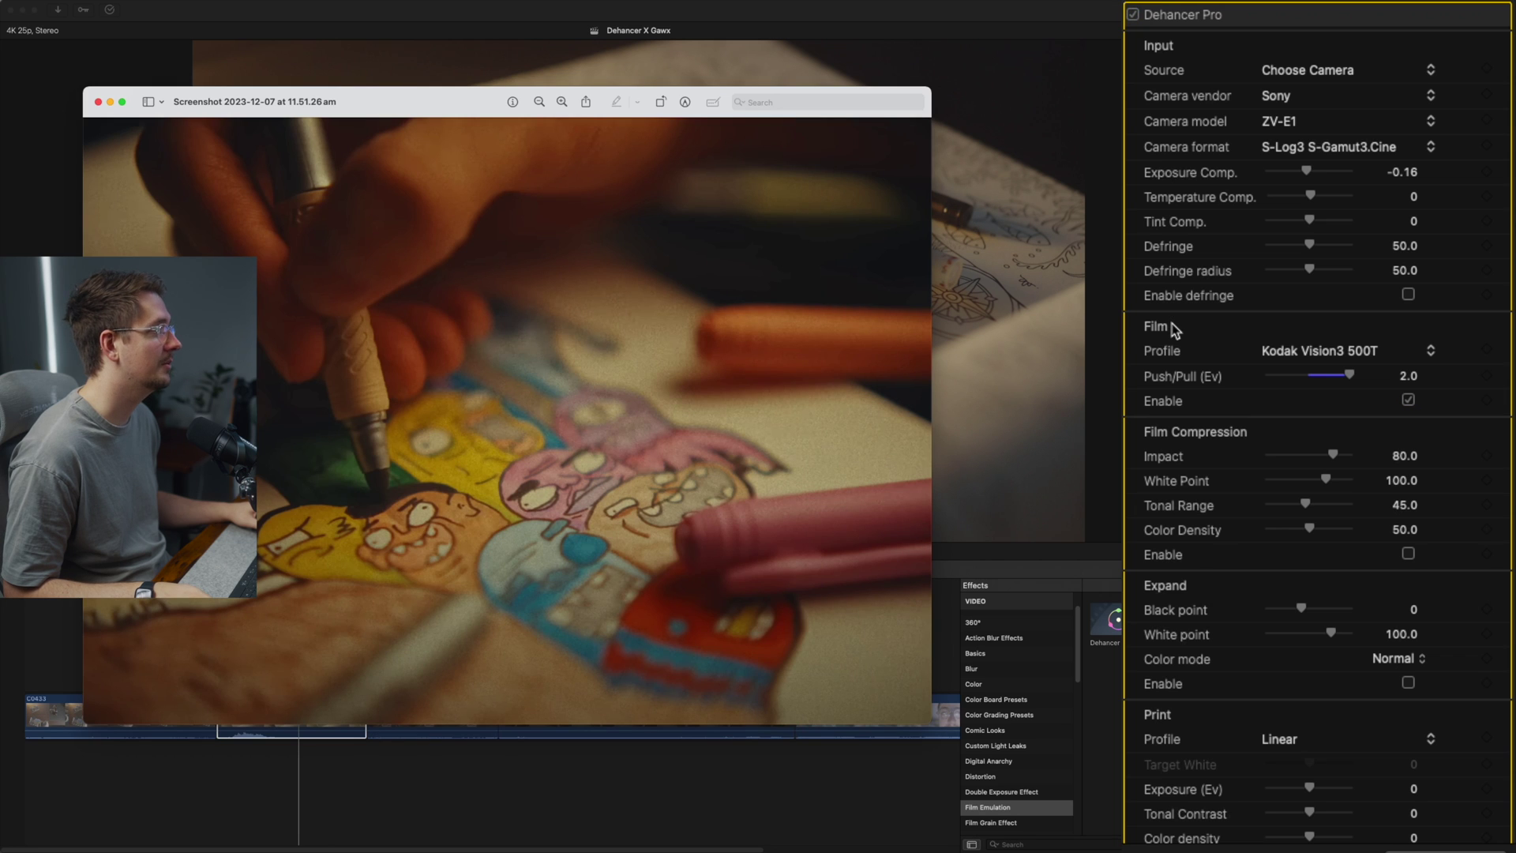
{"action": "key", "text": "super+Tab"}
{"action": "scroll", "coordinate": [1161, 347], "scroll_direction": "down", "scroll_amount": 2}
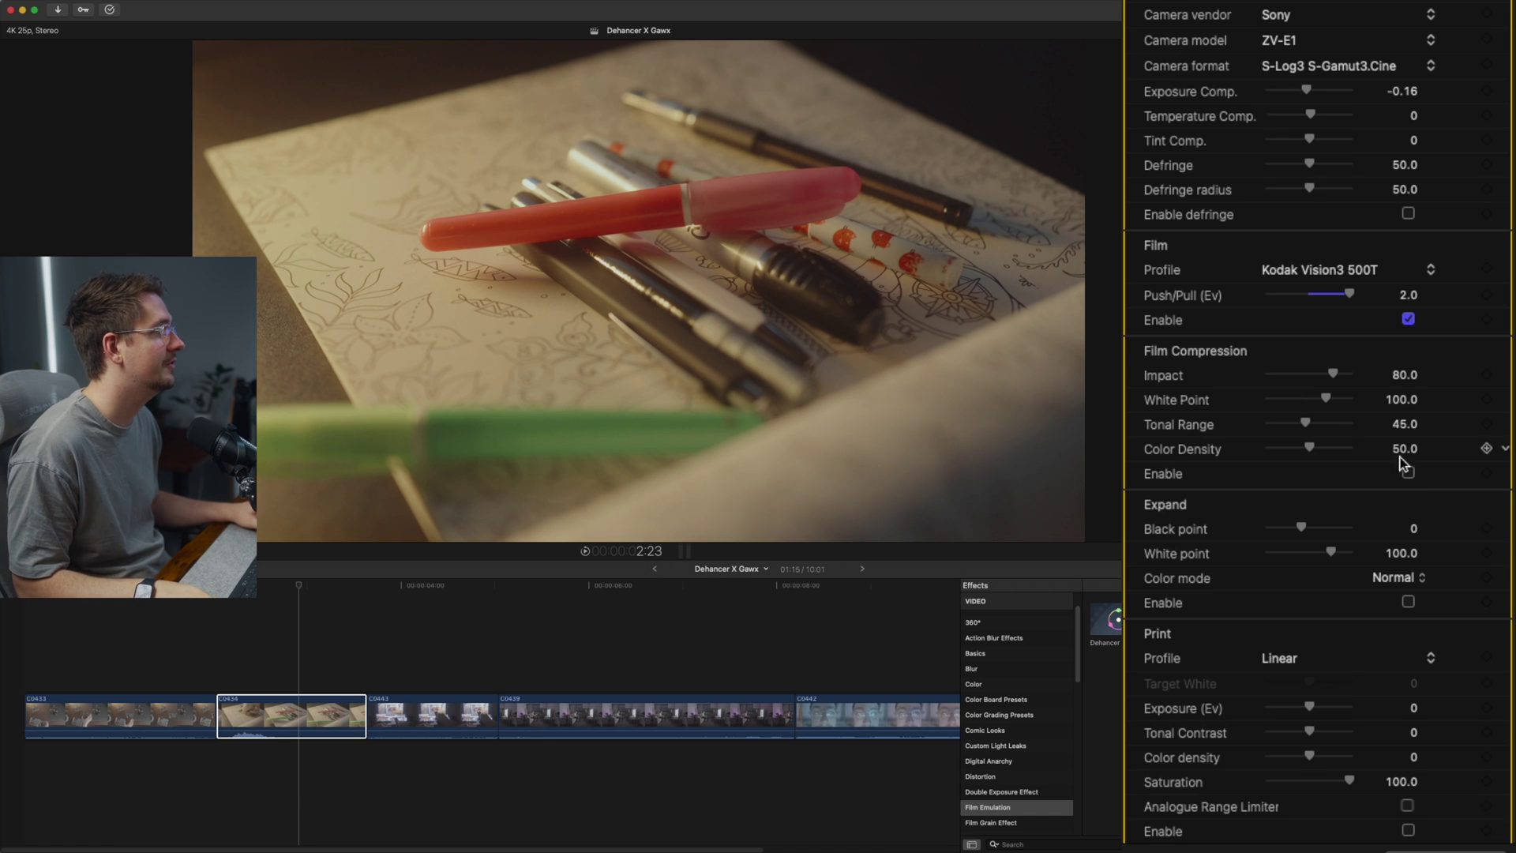
- Toggle Film Compression on and off against the reference, leaving it enabled
{"action": "left_click", "coordinate": [1409, 474]}
{"action": "left_click", "coordinate": [1410, 474]}
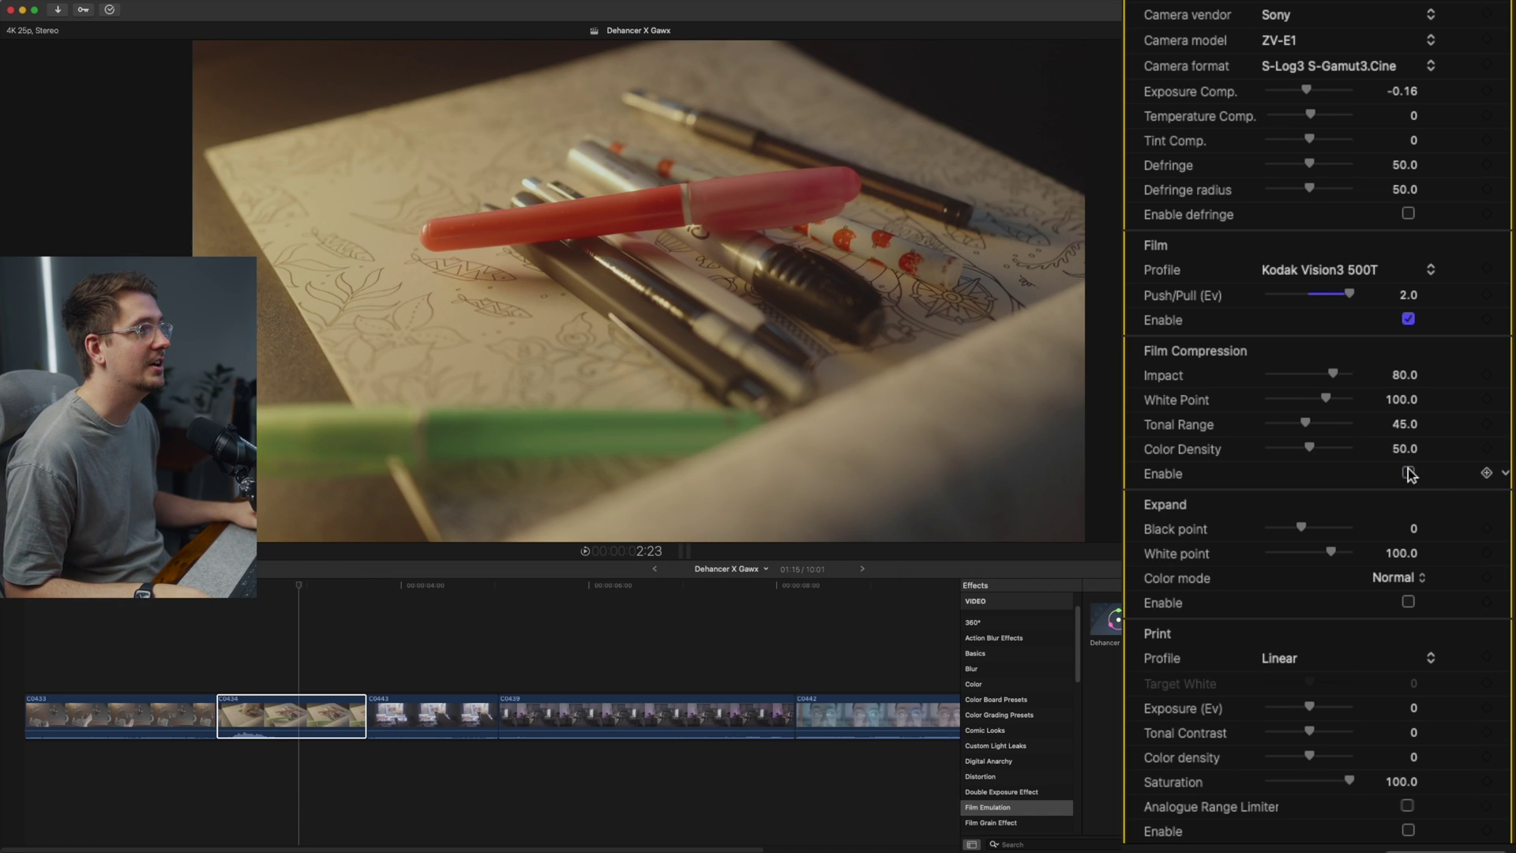
{"action": "left_click", "coordinate": [1410, 474]}
{"action": "left_click", "coordinate": [1409, 474]}
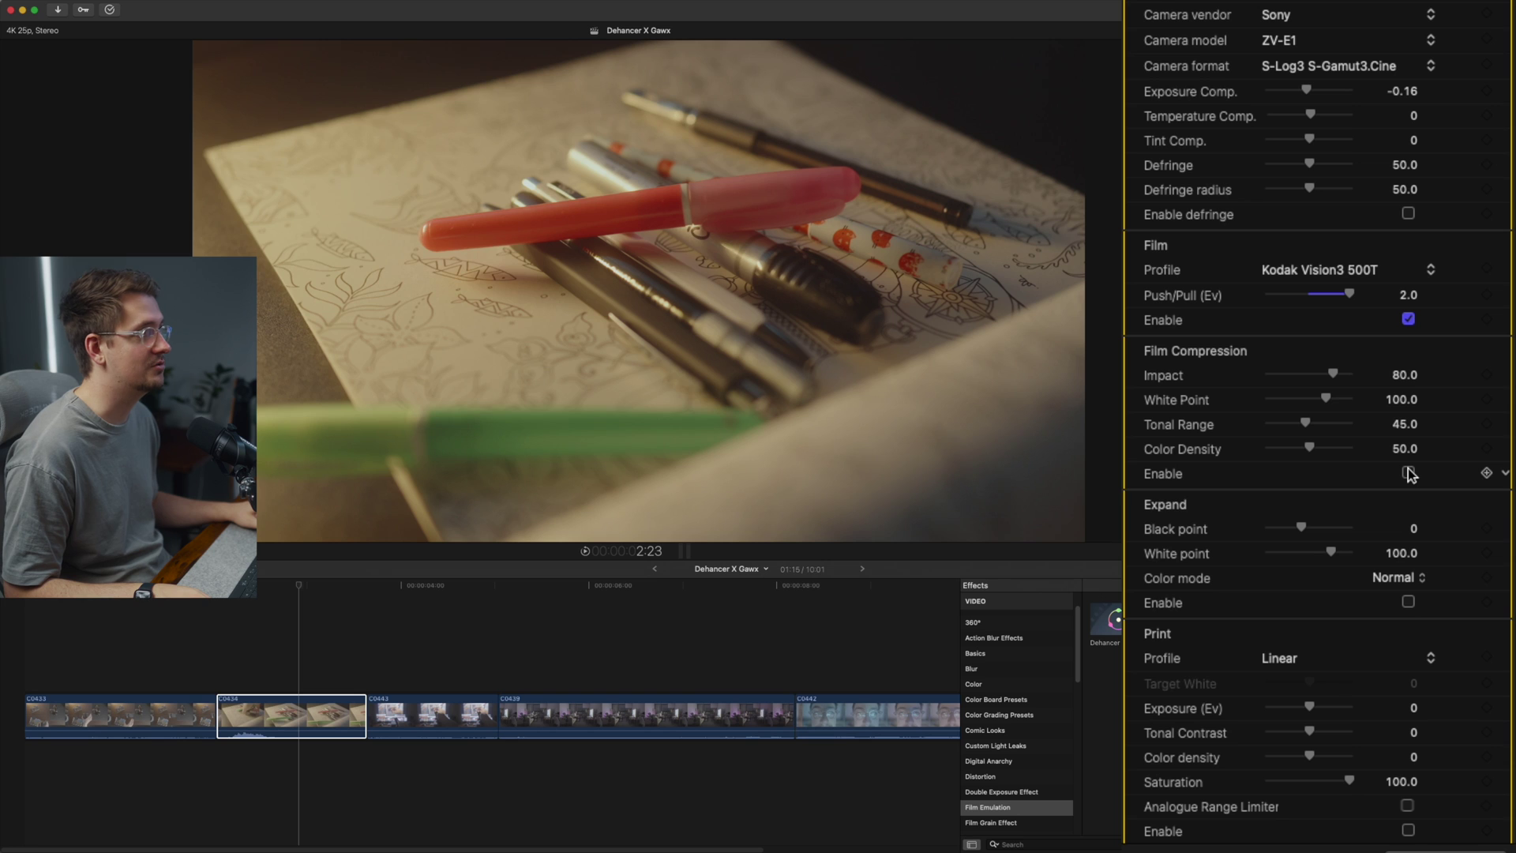
{"action": "left_click", "coordinate": [1409, 474]}
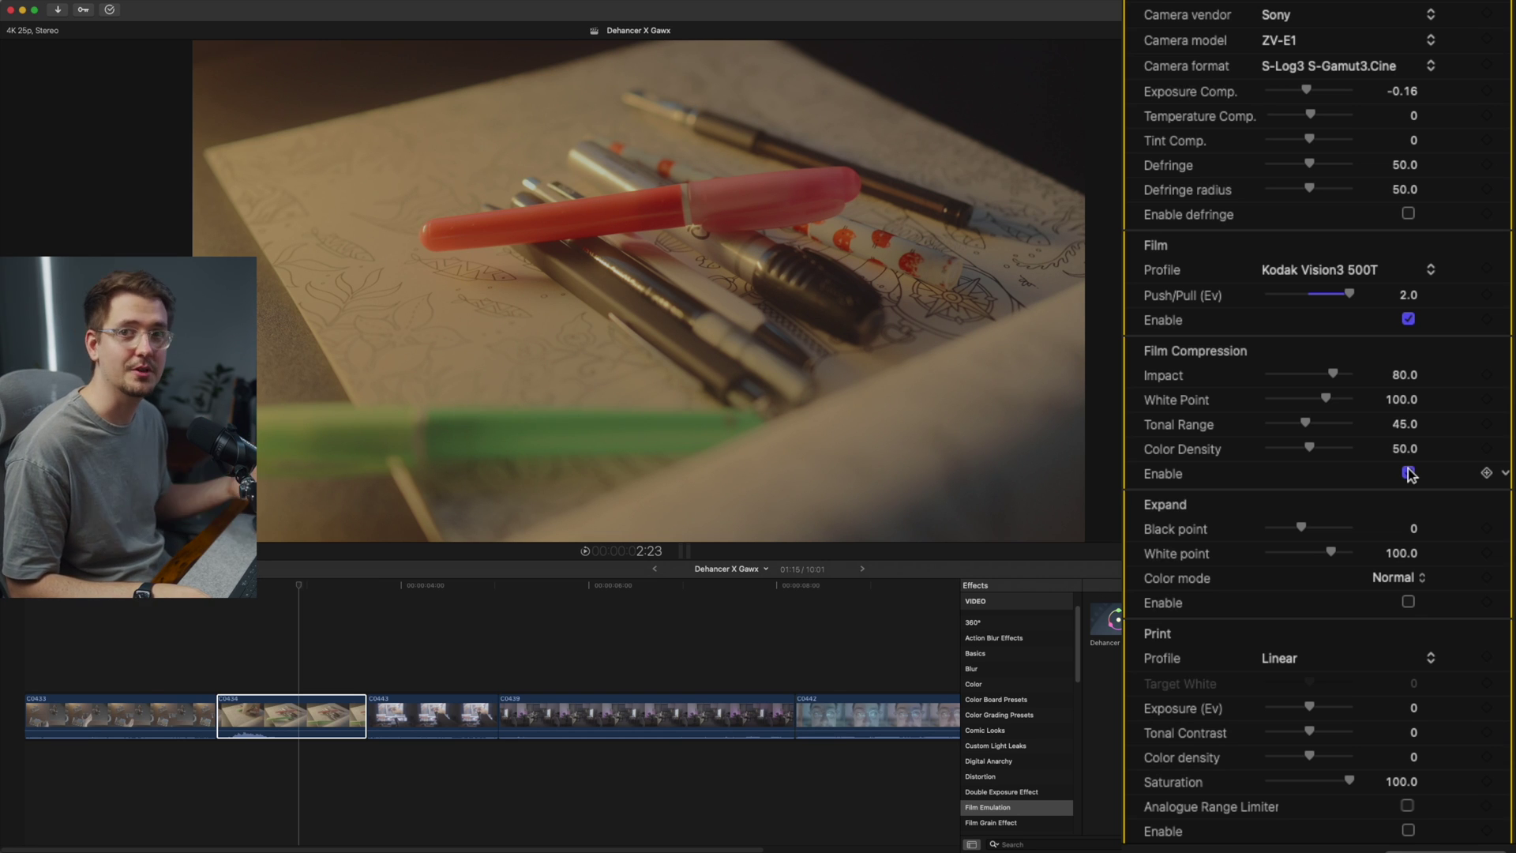
{"action": "key", "text": "super+Tab"}
{"action": "key", "text": "super+Tab"}
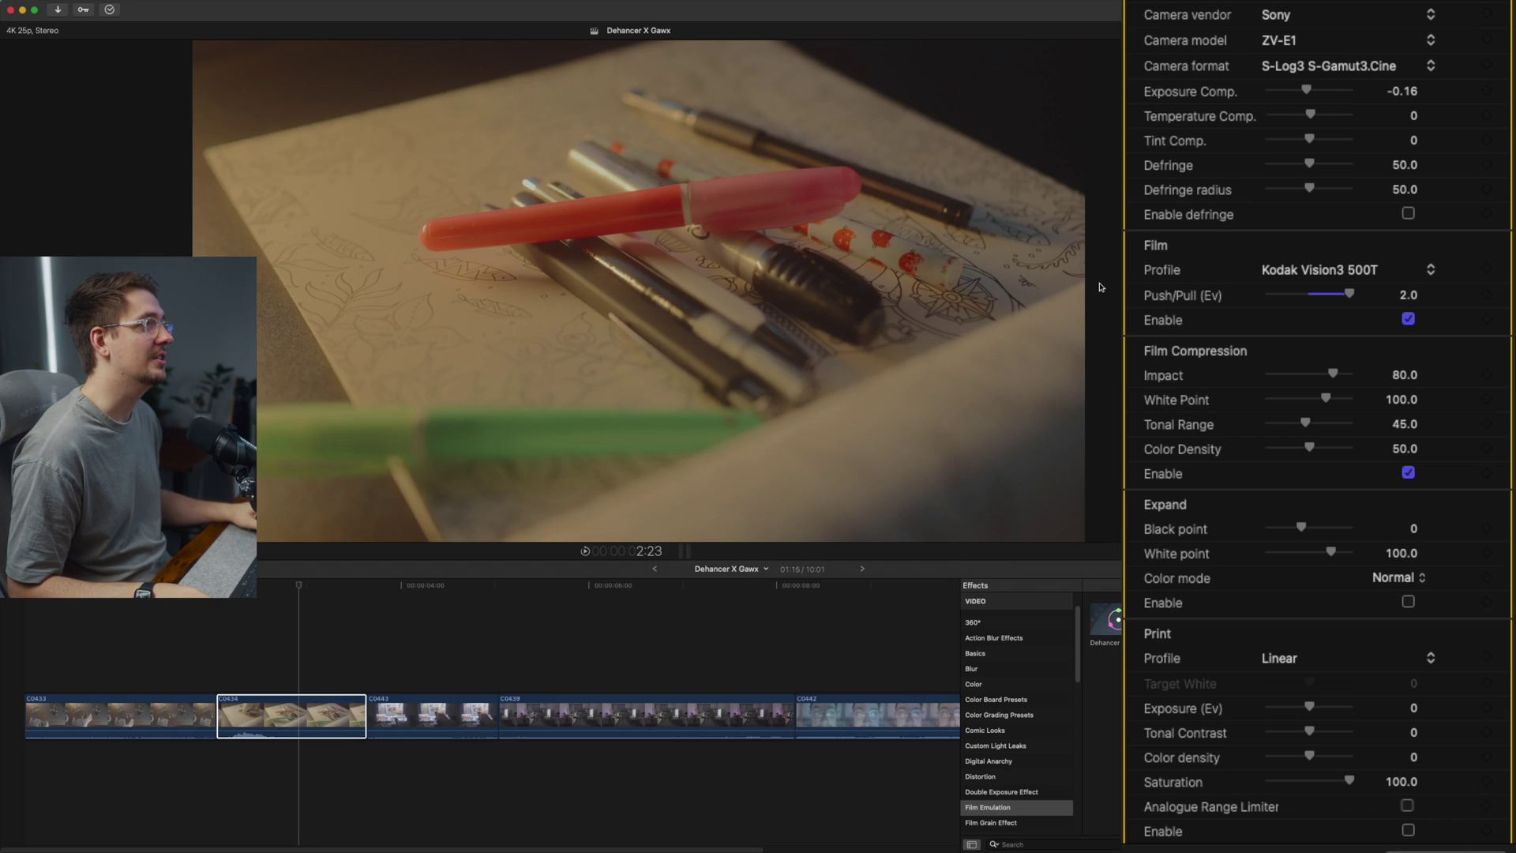
{"action": "key", "text": "super+Tab"}
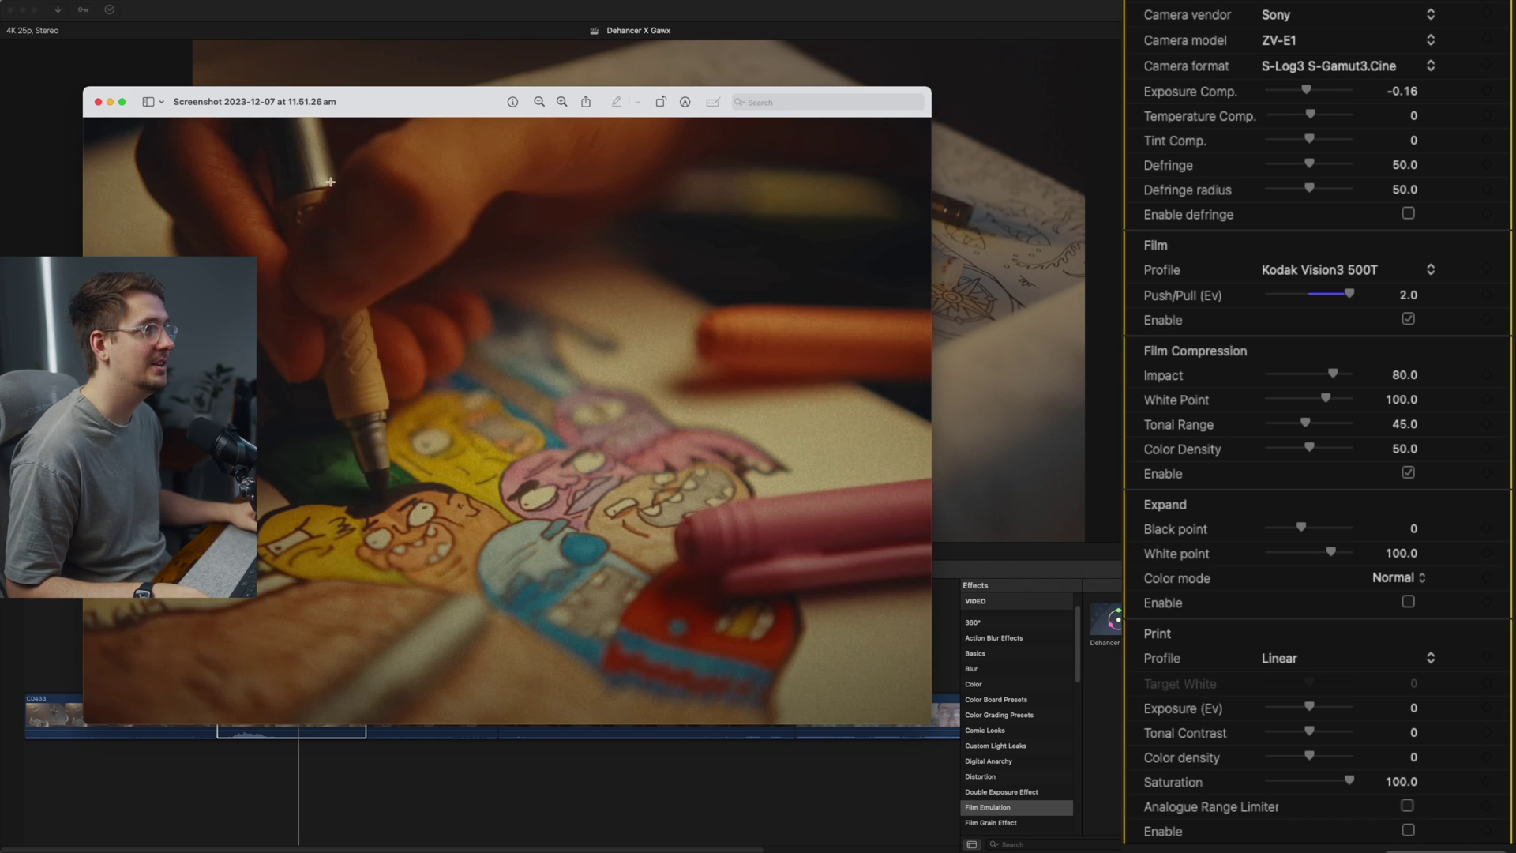
{"action": "key", "text": "super+Tab"}
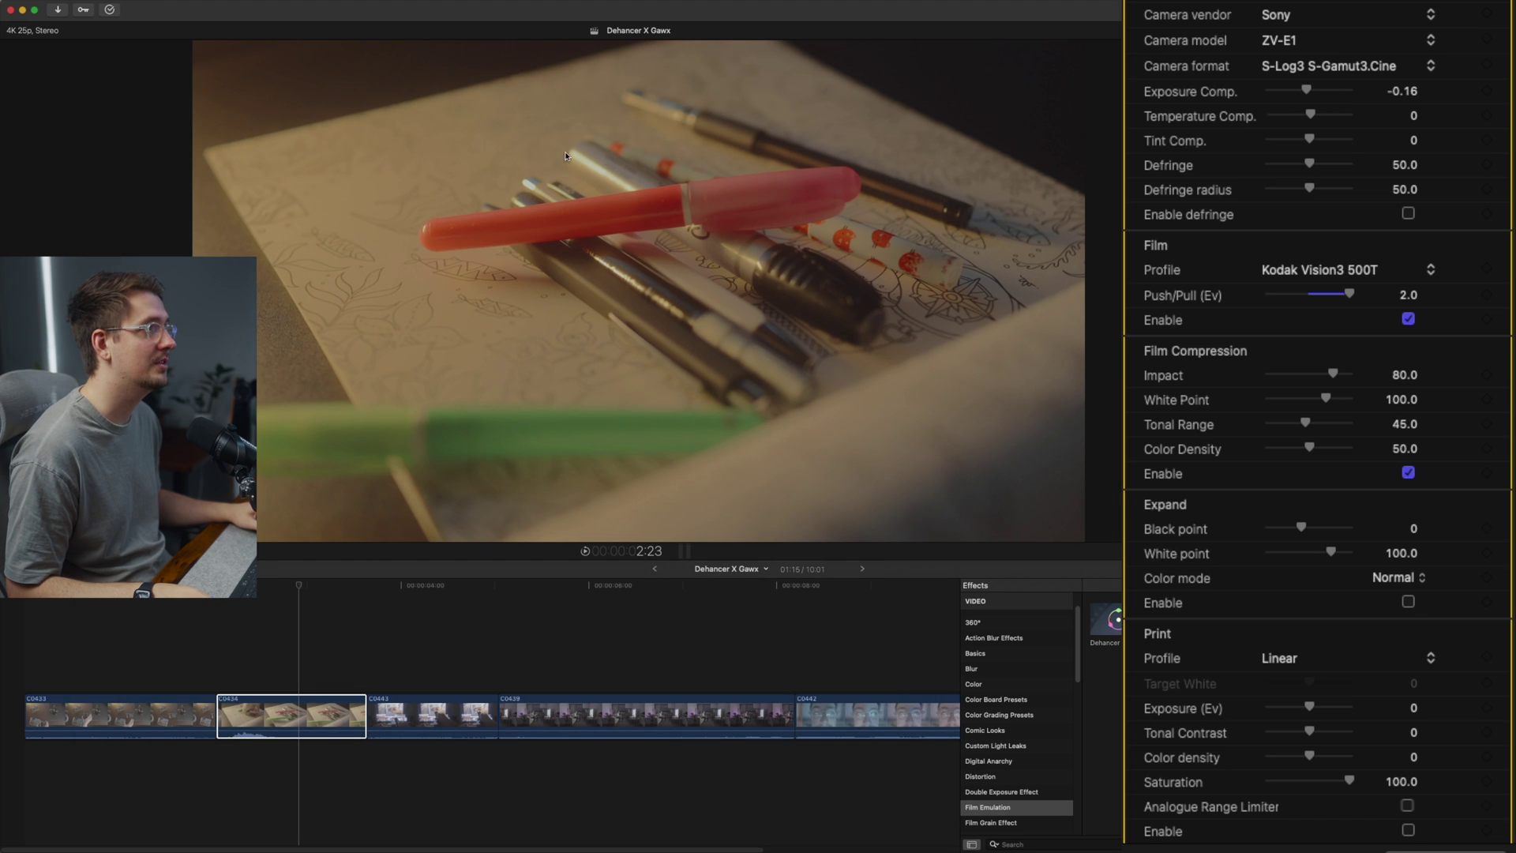
{"action": "key", "text": "super+Tab"}
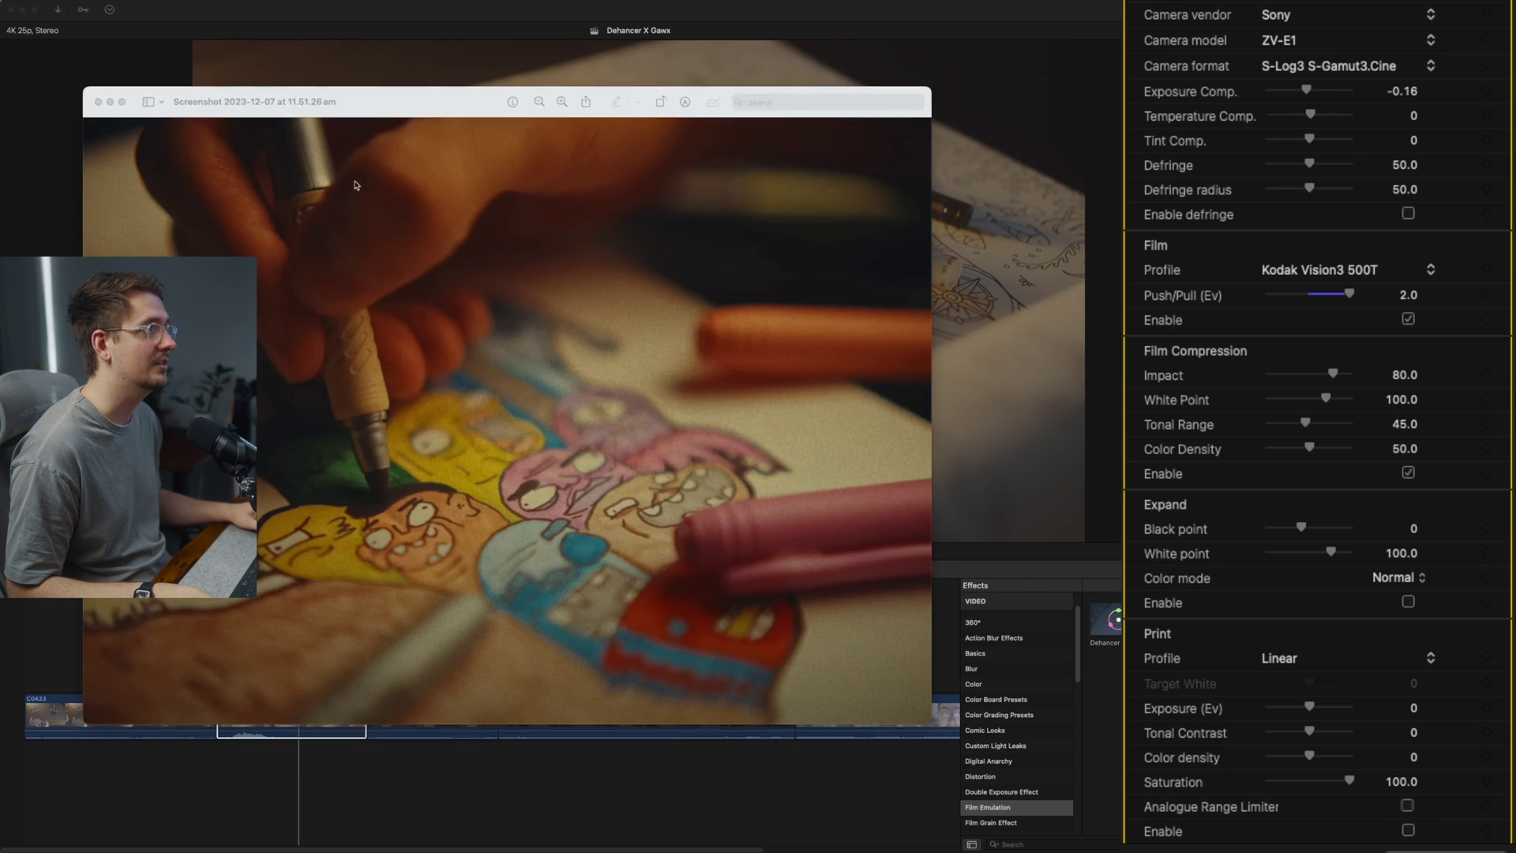
{"action": "key", "text": "super+Tab"}
{"action": "left_click", "coordinate": [1409, 472]}
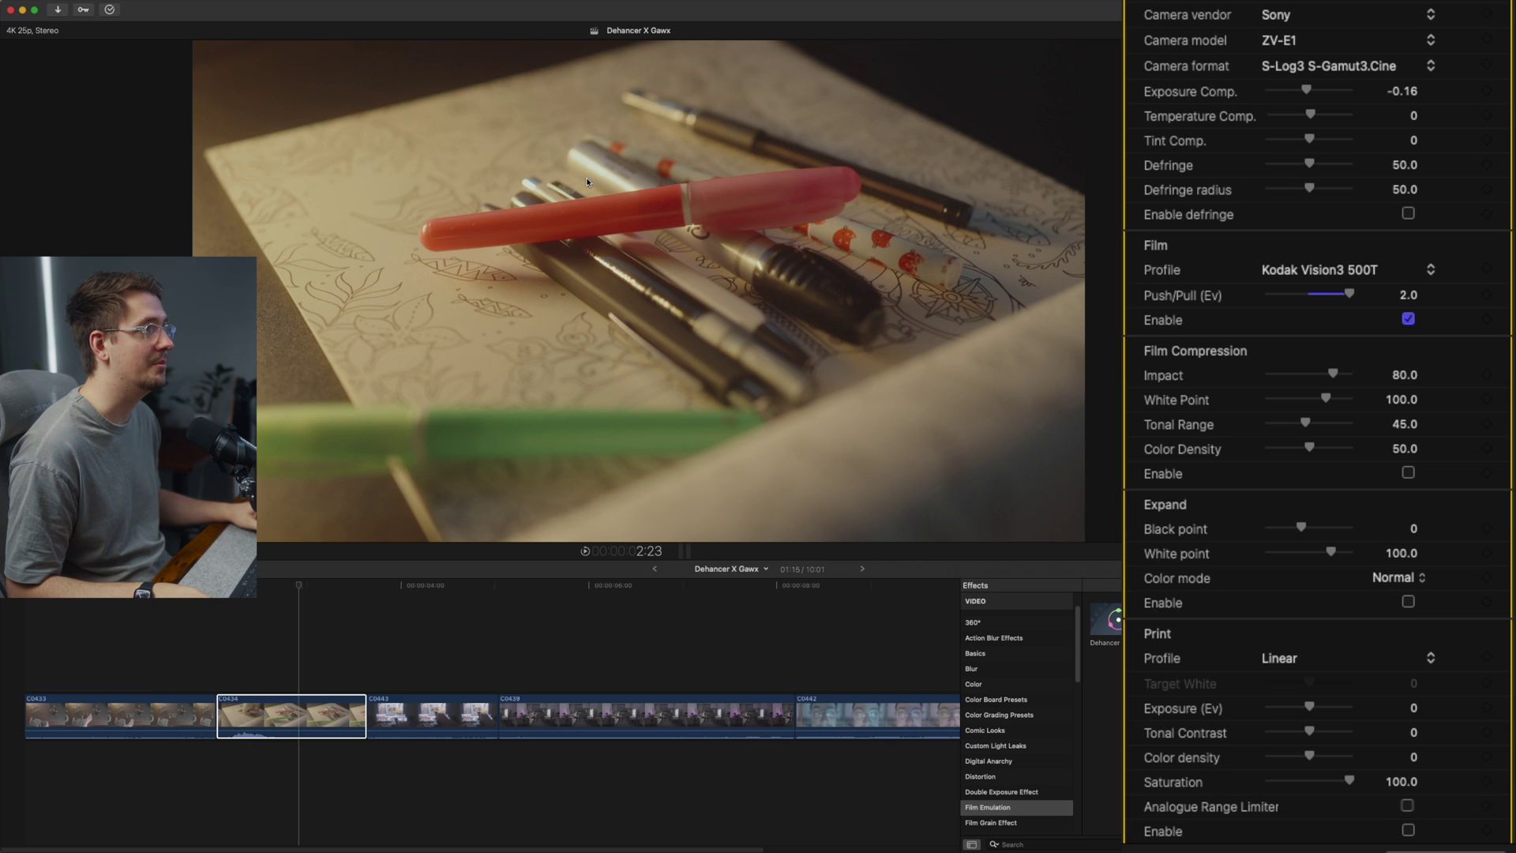
{"action": "key", "text": "super+Tab"}
{"action": "key", "text": "super+Tab"}
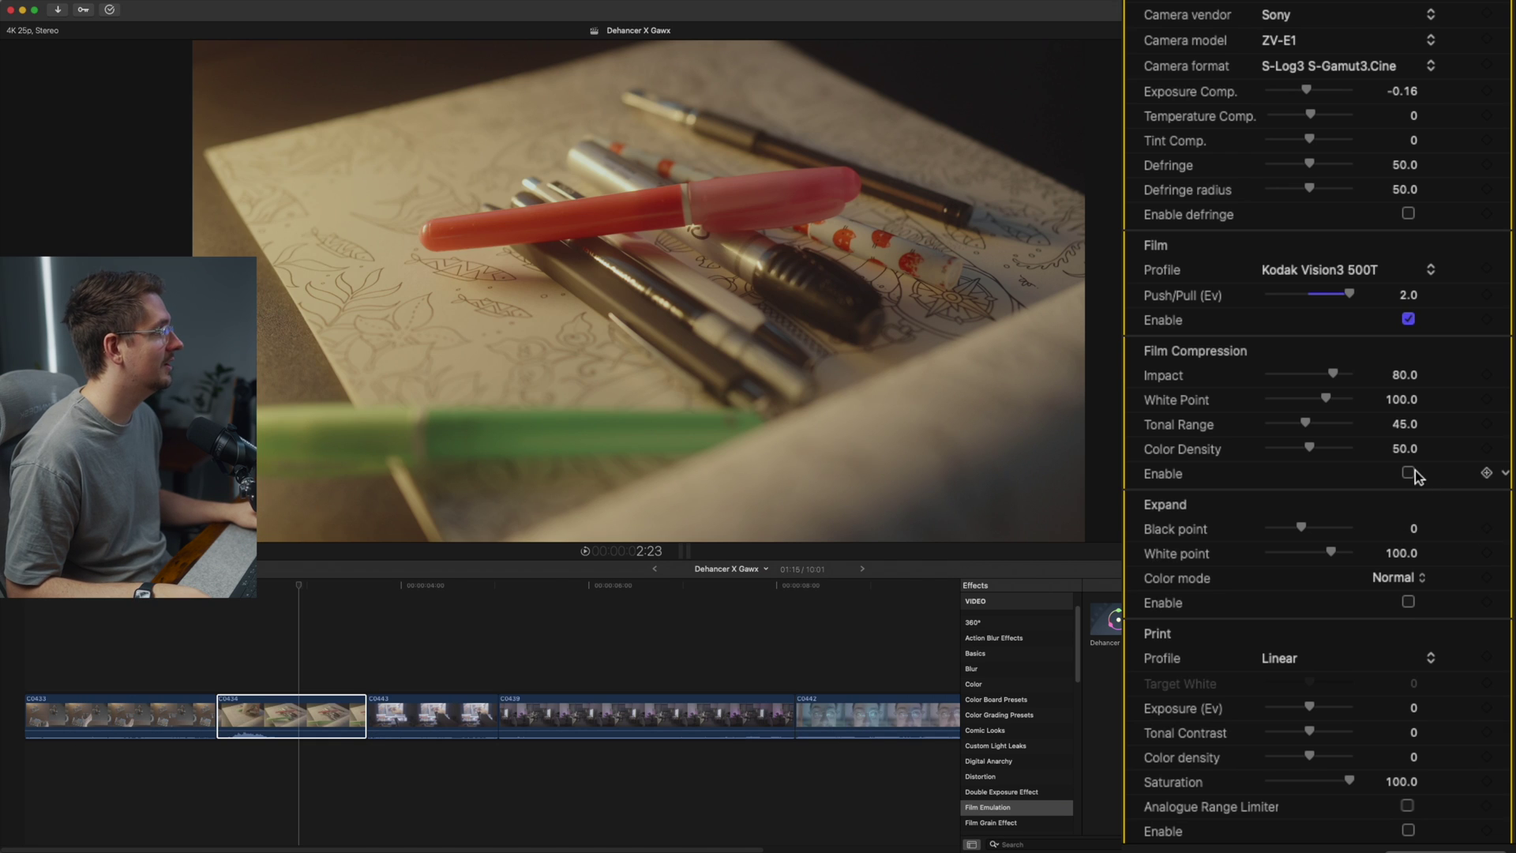
{"action": "left_click", "coordinate": [1409, 472]}
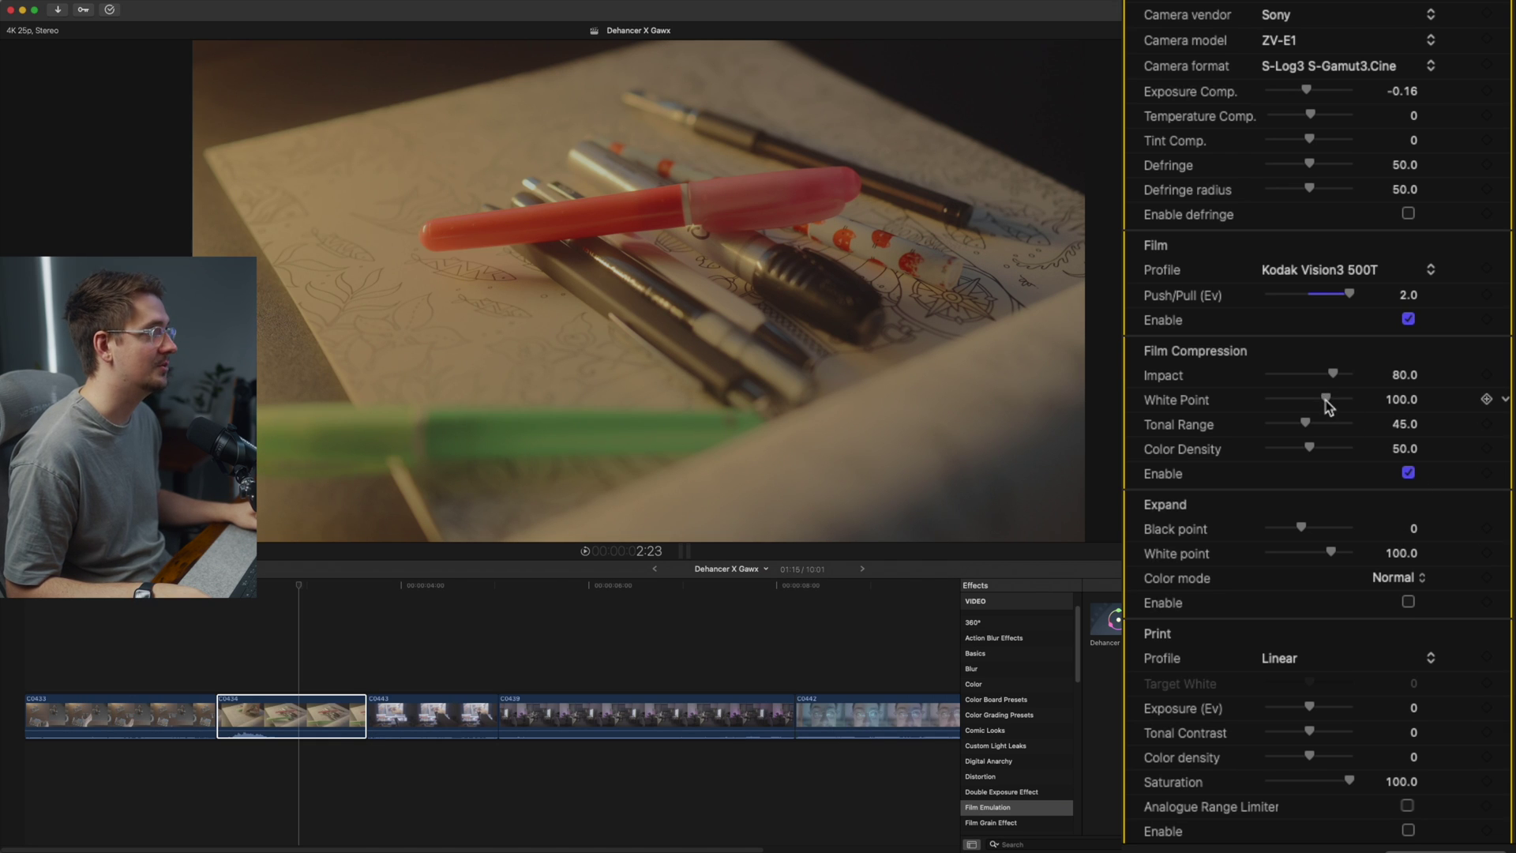
- Set Film Compression White Point to 120 and Tonal Range to 34
{"action": "left_click_drag", "start_coordinate": [1326, 402], "coordinate": [1361, 404]}
{"action": "key", "text": "super+Tab"}
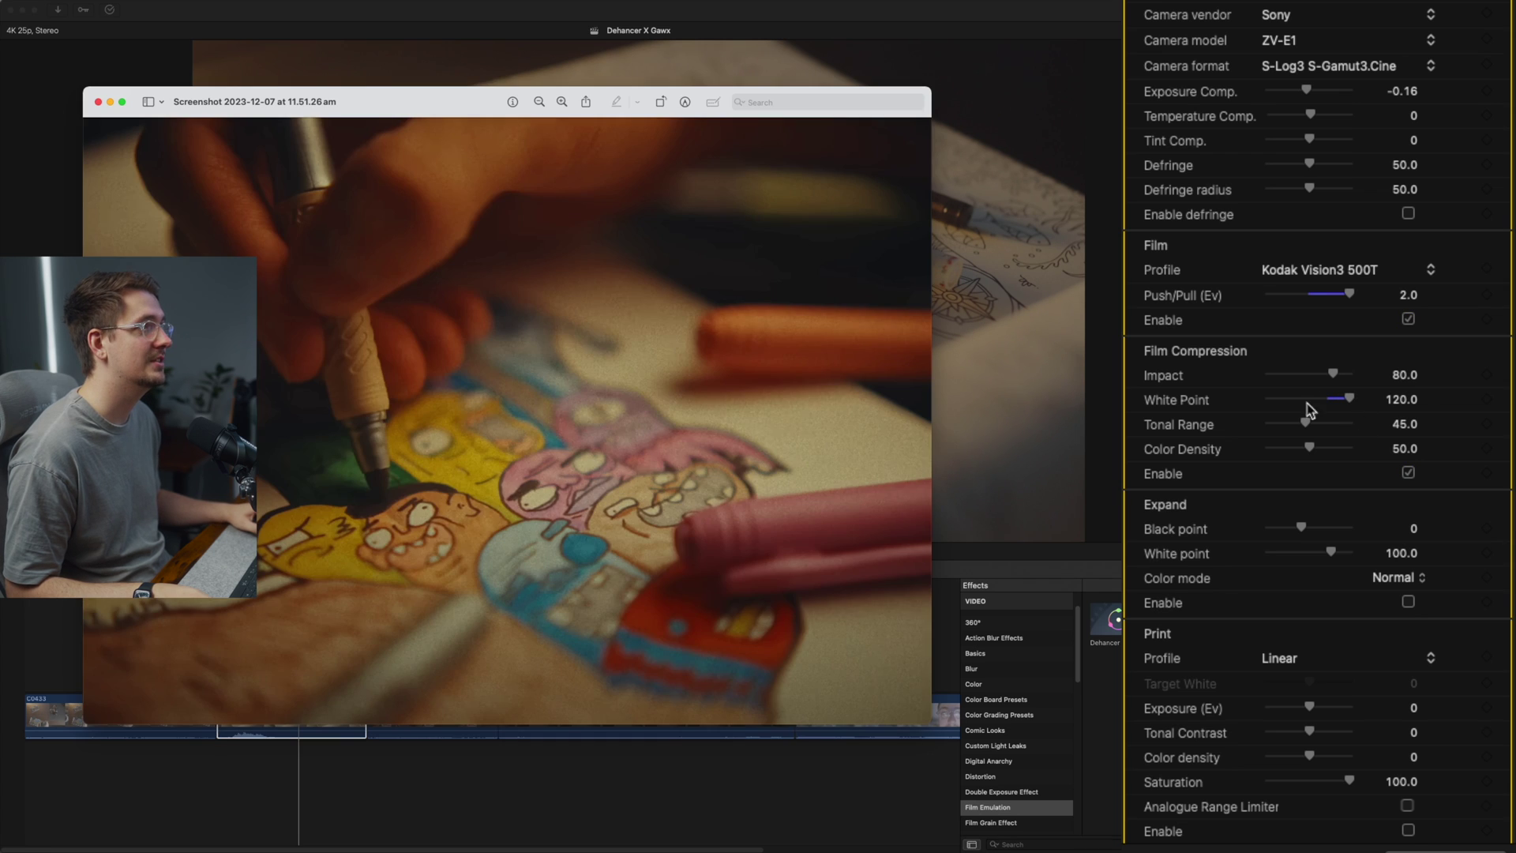
{"action": "key", "text": "super+Tab"}
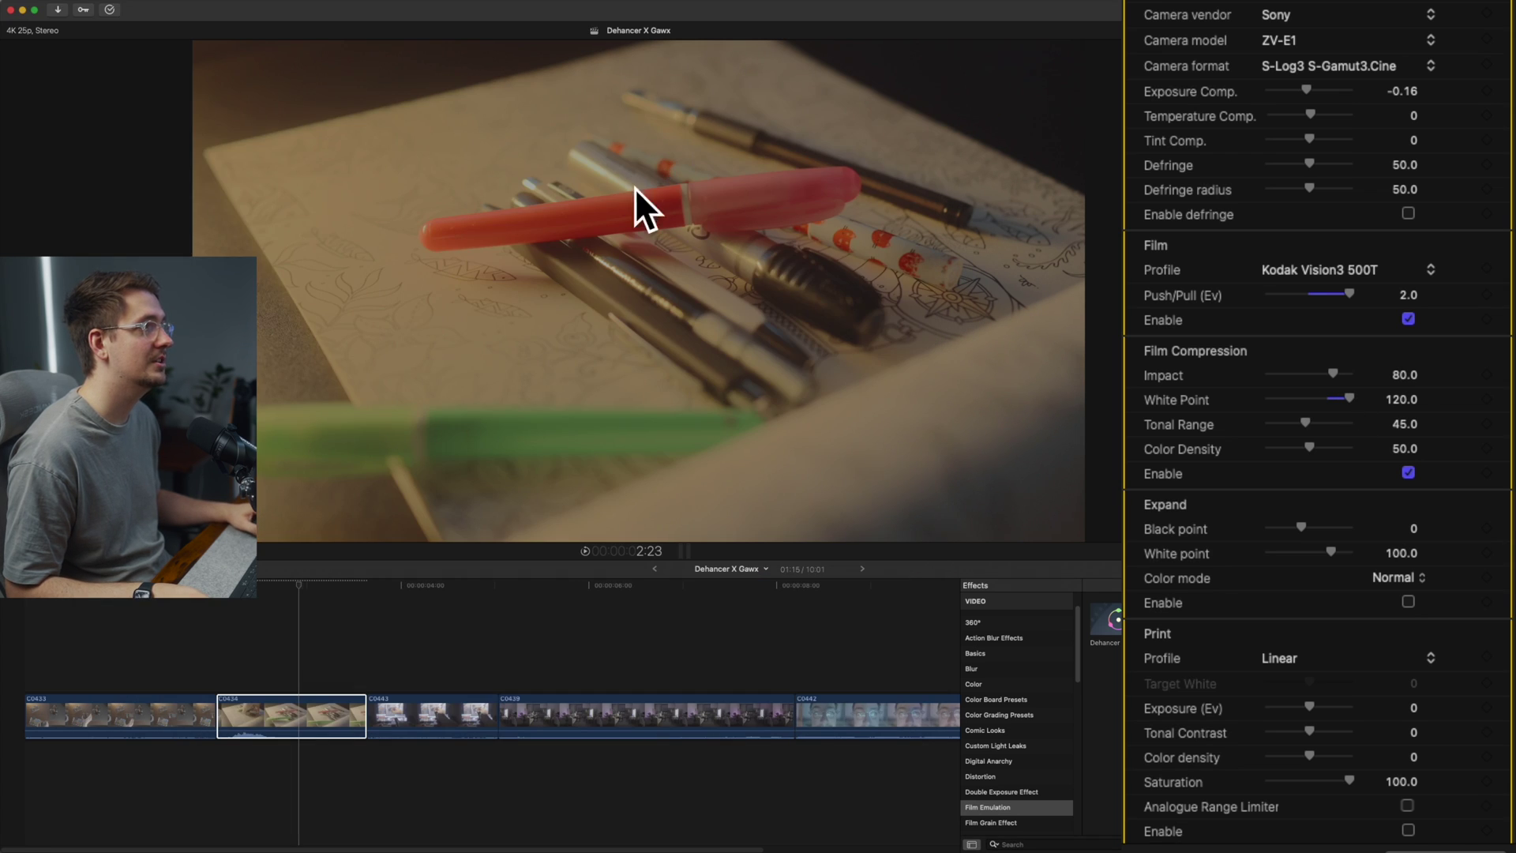
{"action": "key", "text": "super+Tab"}
{"action": "key", "text": "super+Tab"}
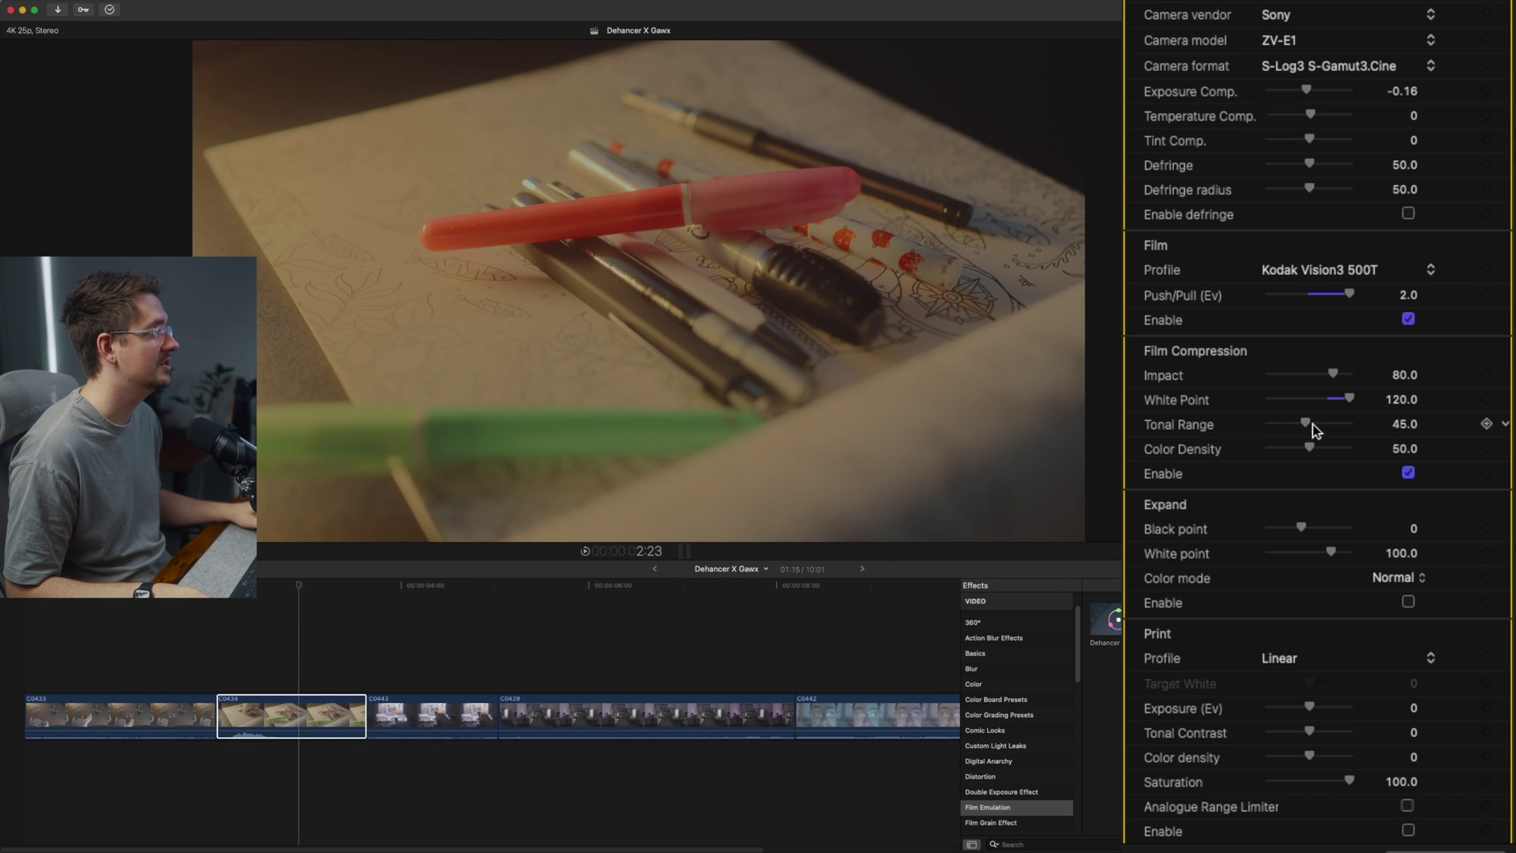
{"action": "mouse_move", "coordinate": [1304, 423]}
{"action": "left_mouse_down"}
{"action": "mouse_move", "coordinate": [1340, 429]}
{"action": "mouse_move", "coordinate": [1300, 427]}
{"action": "left_mouse_up"}
{"action": "key", "text": "super+Tab"}
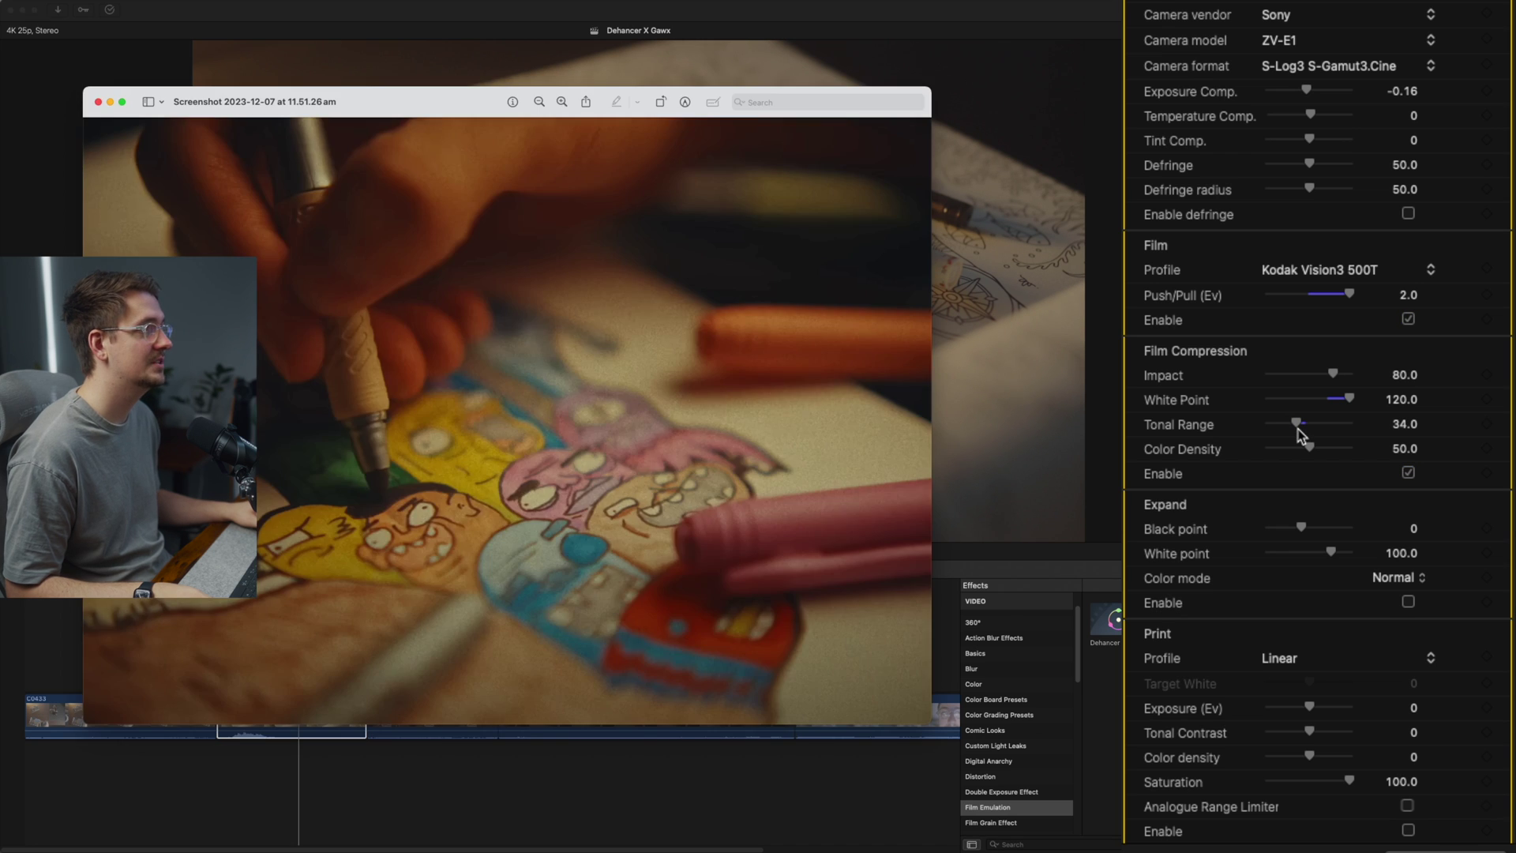
{"action": "key", "text": "super+Tab"}
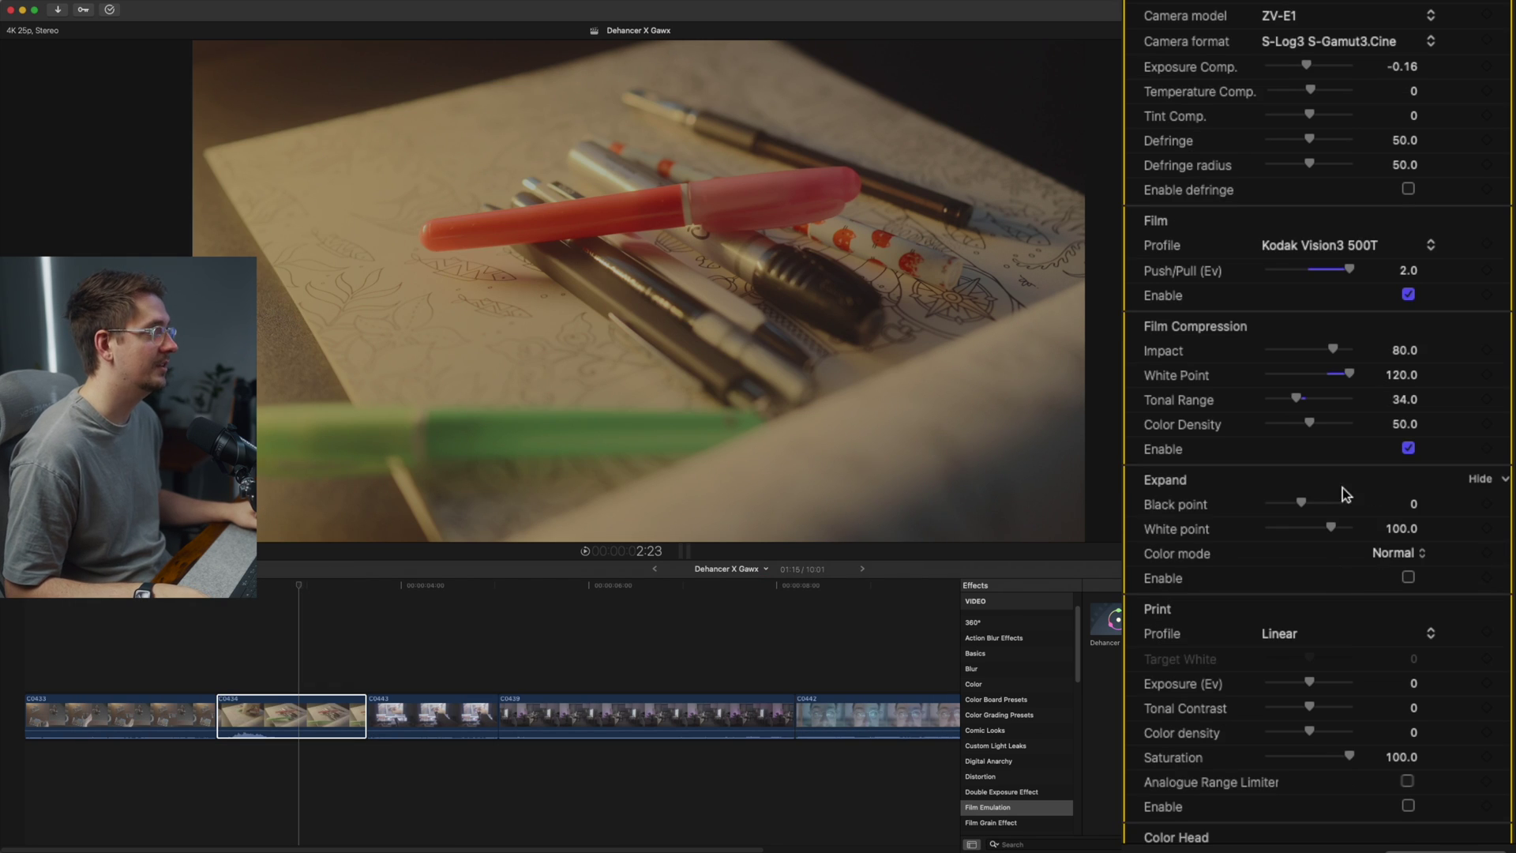
- Set Expand Black point -2 and White point 110, then switch Expand back off
{"action": "scroll", "coordinate": [1290, 501], "scroll_direction": "down", "scroll_amount": 3}
{"action": "left_click", "coordinate": [1409, 544]}
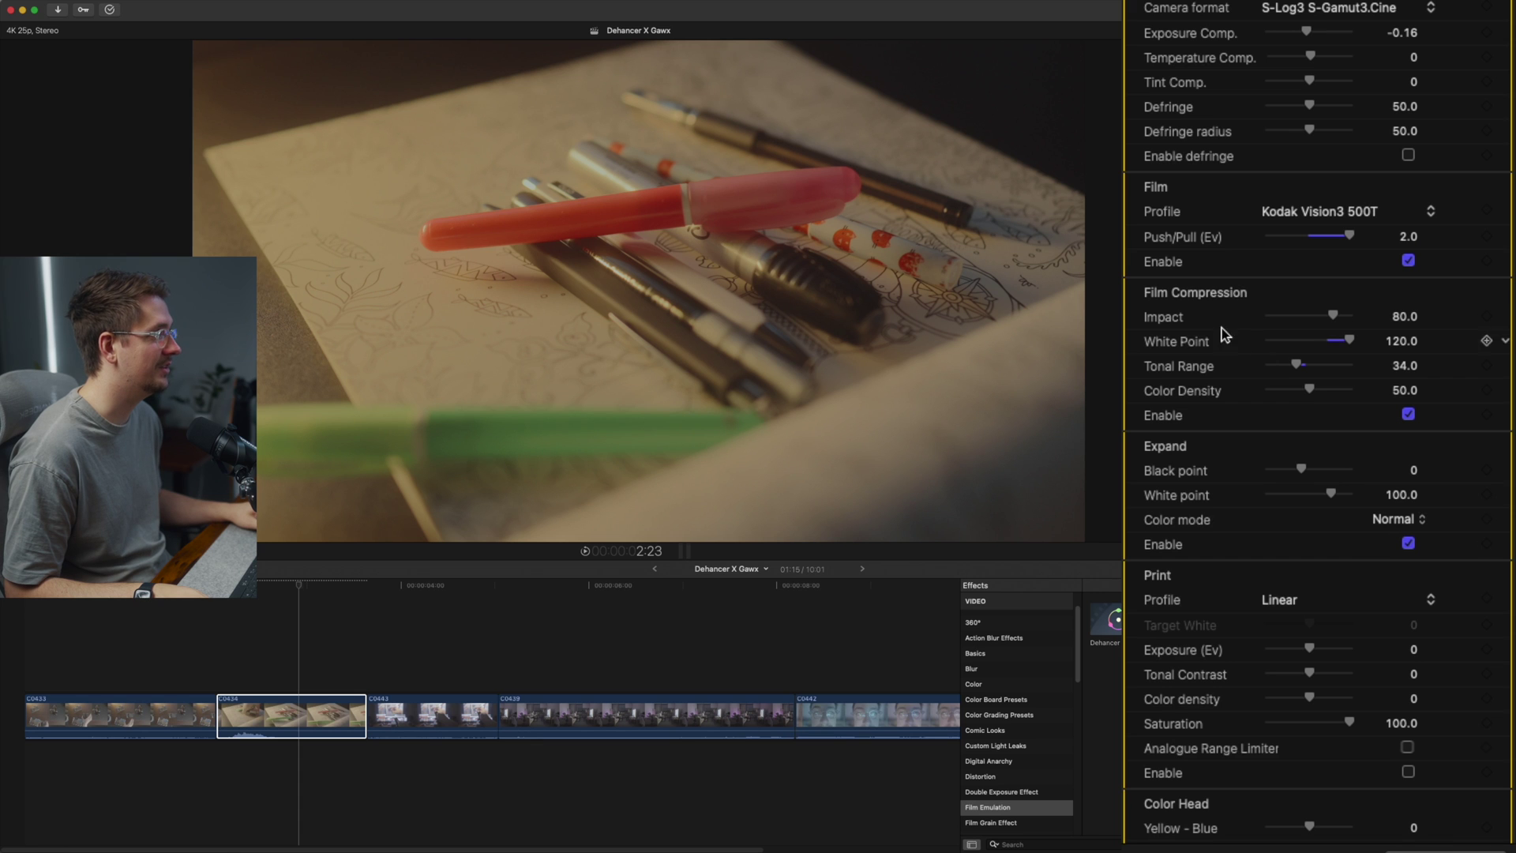
{"action": "left_click_drag", "start_coordinate": [1330, 494], "coordinate": [1298, 472]}
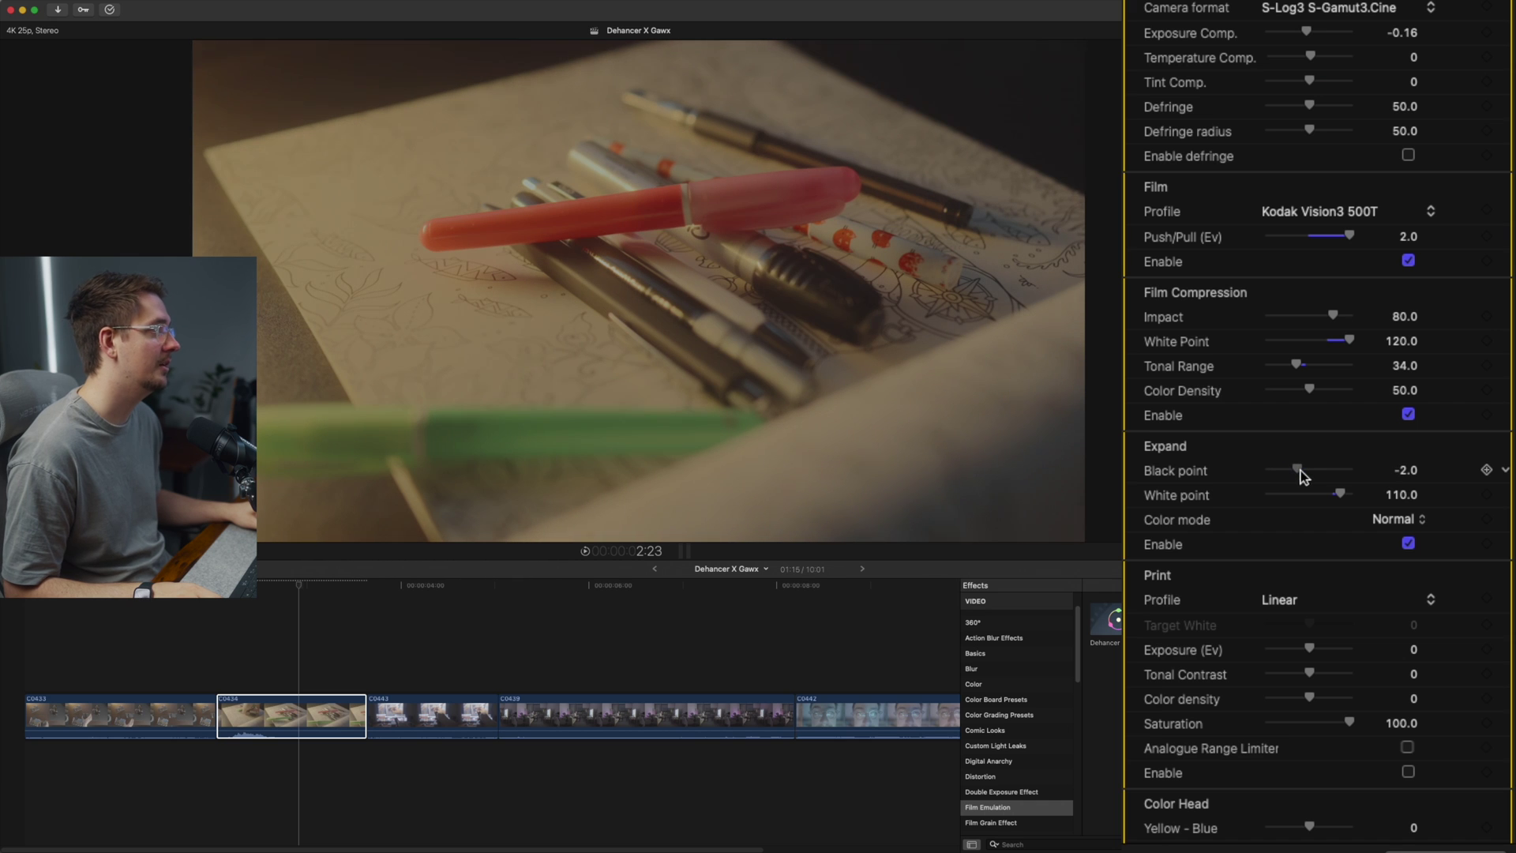
{"action": "left_click", "coordinate": [1410, 544]}
{"action": "scroll", "coordinate": [1303, 395], "scroll_direction": "down", "scroll_amount": 3}
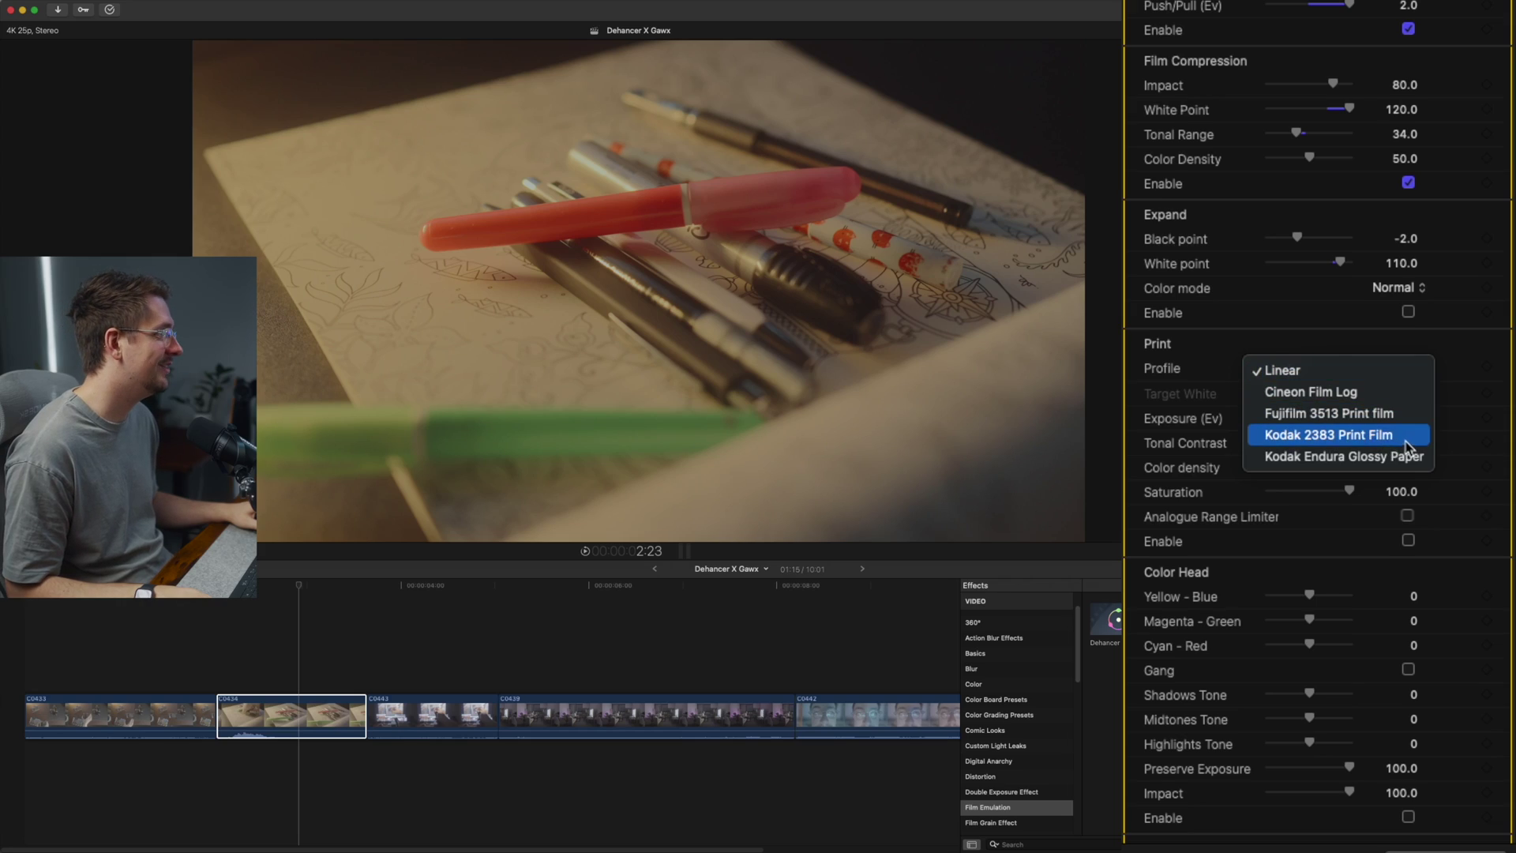
- Choose Kodak 2383 Print Film, enable the print stage and lower Target White to -2.0
{"action": "left_click", "coordinate": [1383, 437]}
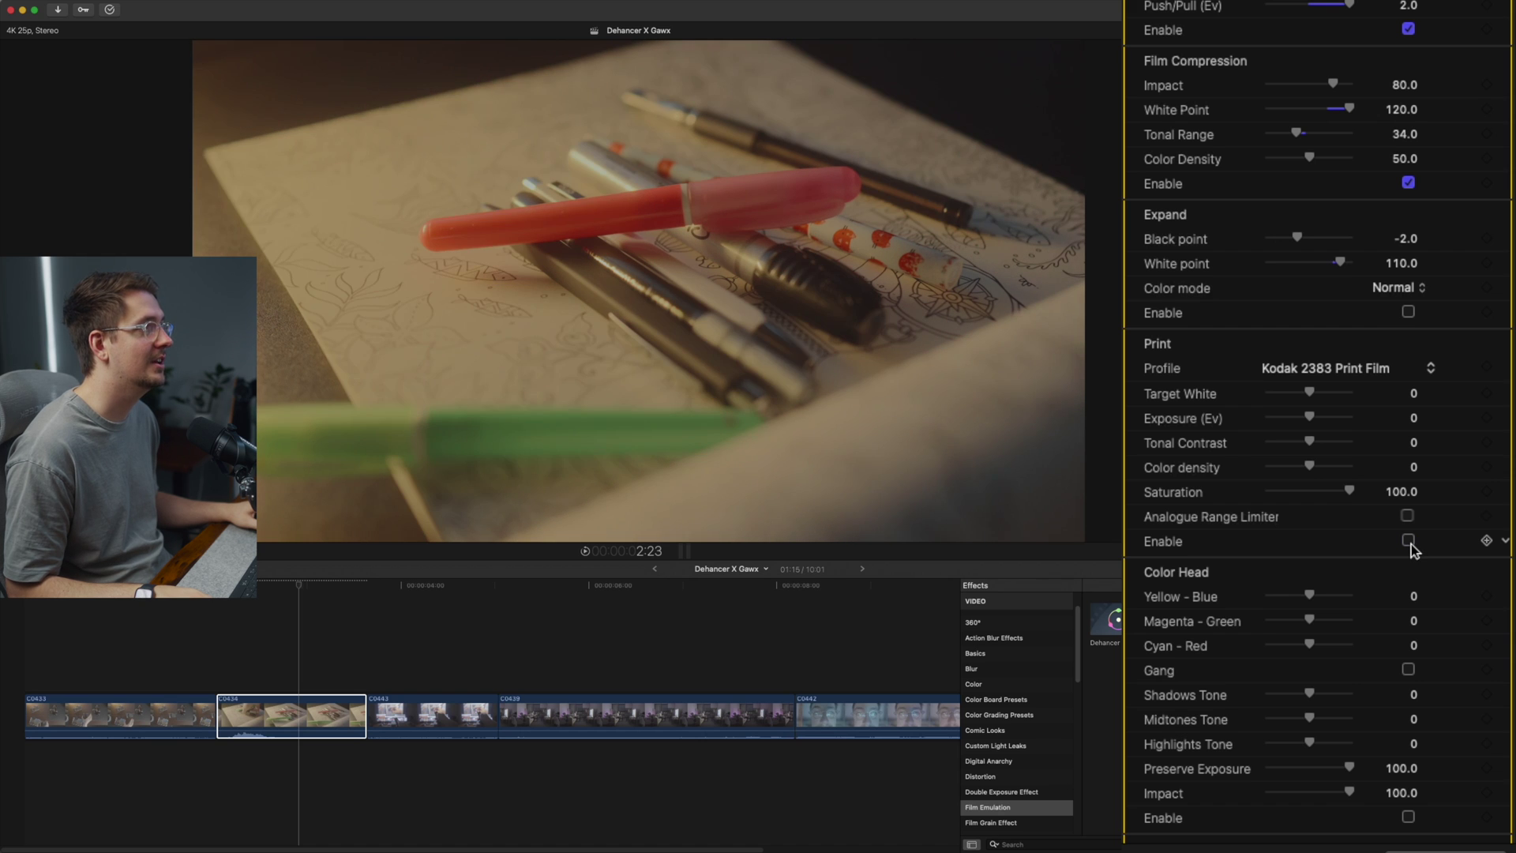
{"action": "left_click", "coordinate": [1408, 541]}
{"action": "left_click", "coordinate": [1408, 540]}
{"action": "left_click", "coordinate": [1409, 540]}
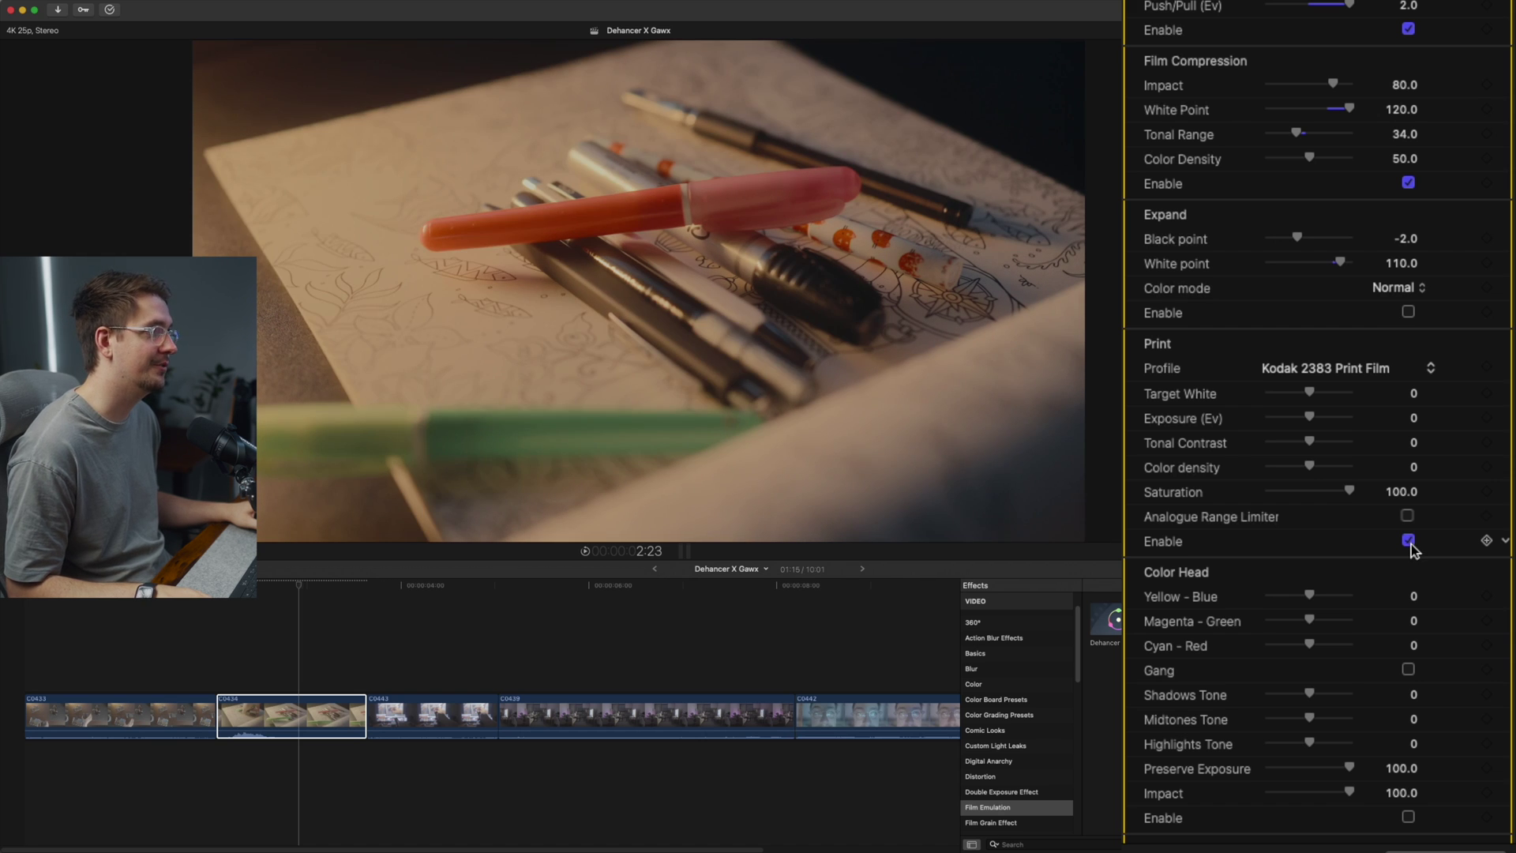
{"action": "left_click", "coordinate": [1409, 541]}
{"action": "left_click", "coordinate": [1408, 541]}
{"action": "left_click_drag", "start_coordinate": [1309, 393], "coordinate": [1223, 399]}
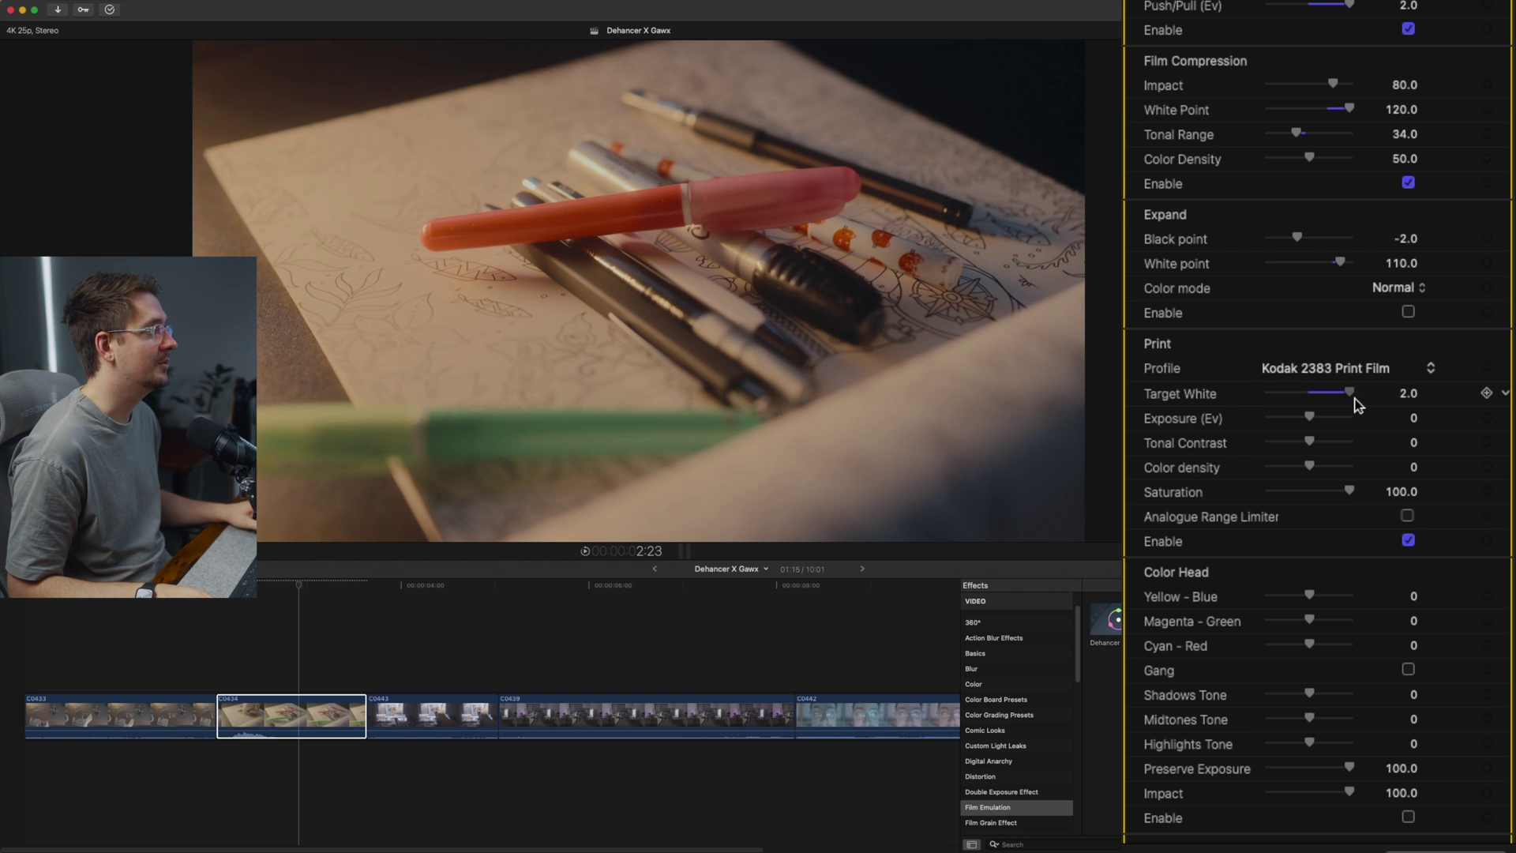
{"action": "left_click_drag", "start_coordinate": [1355, 404], "coordinate": [1249, 395]}
{"action": "key", "text": "super+Tab"}
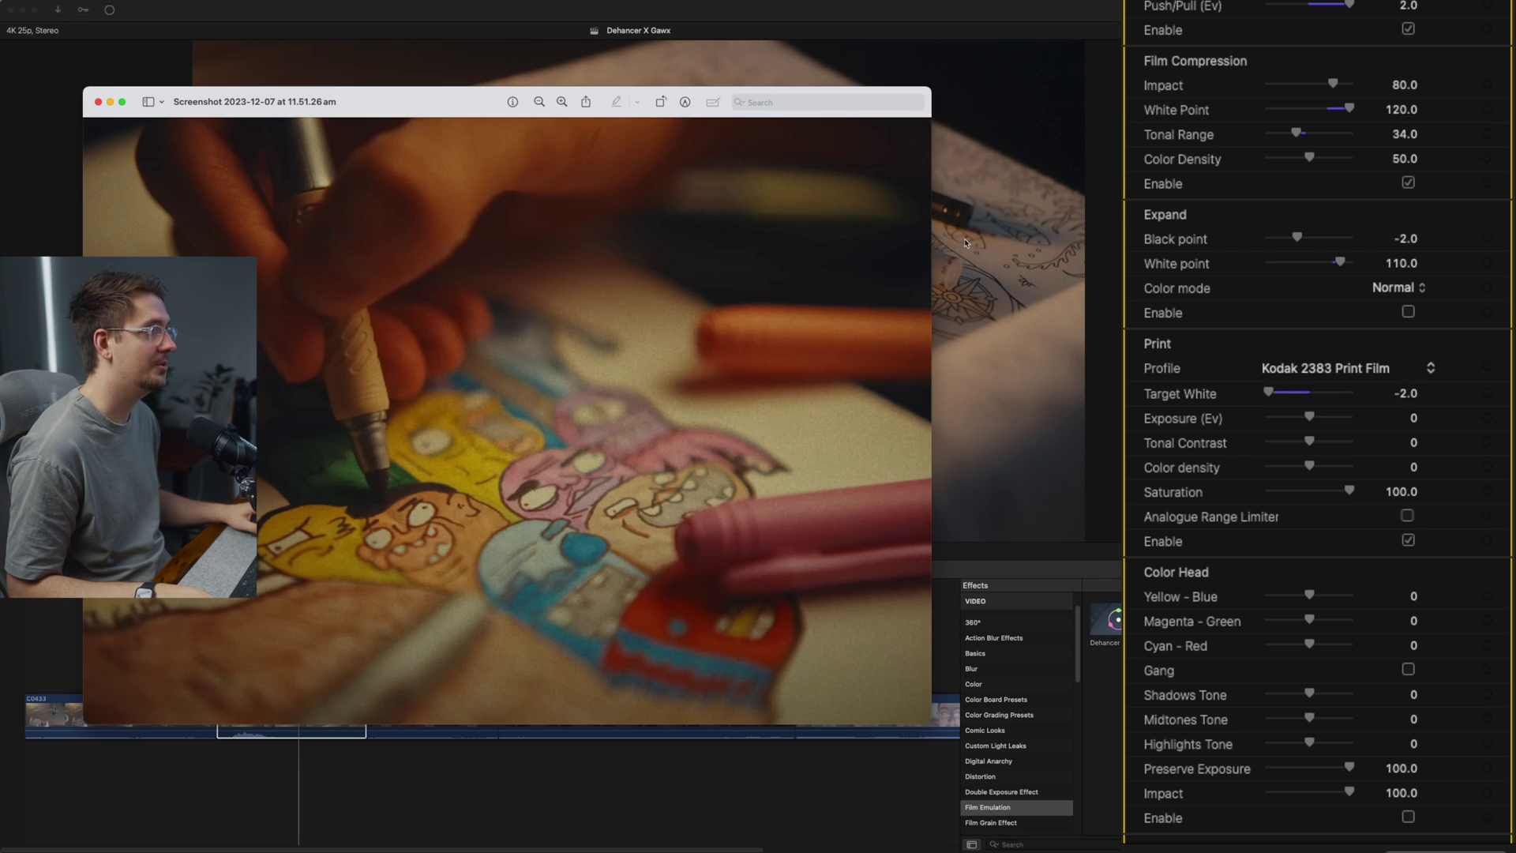
{"action": "key", "text": "super+Tab"}
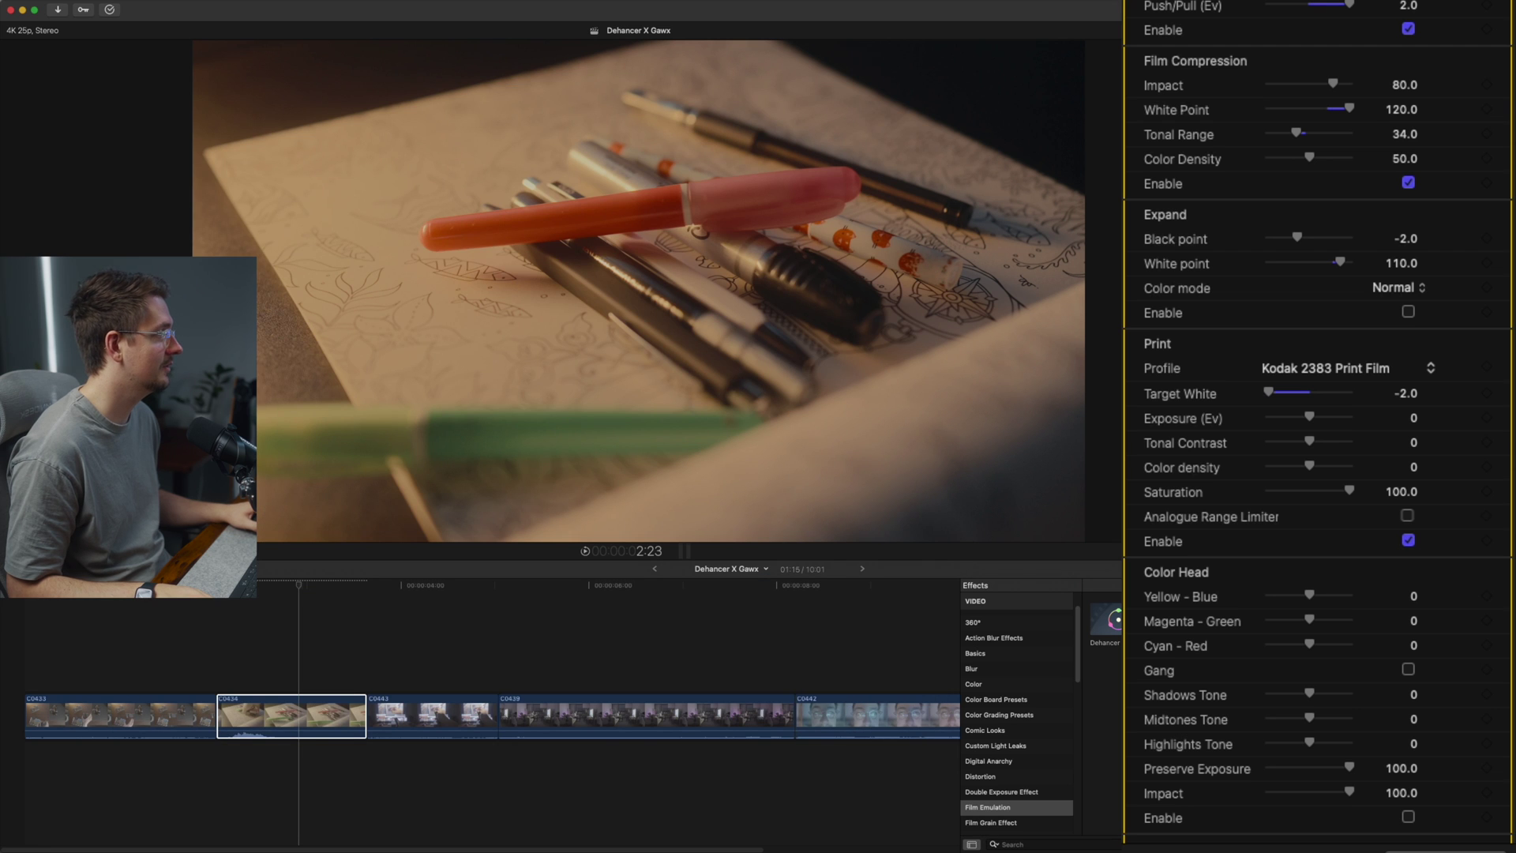
- Raise print Tonal Contrast to 24 and settle Color density around 57 after testing extremes
{"action": "left_click_drag", "start_coordinate": [1309, 440], "coordinate": [1321, 446]}
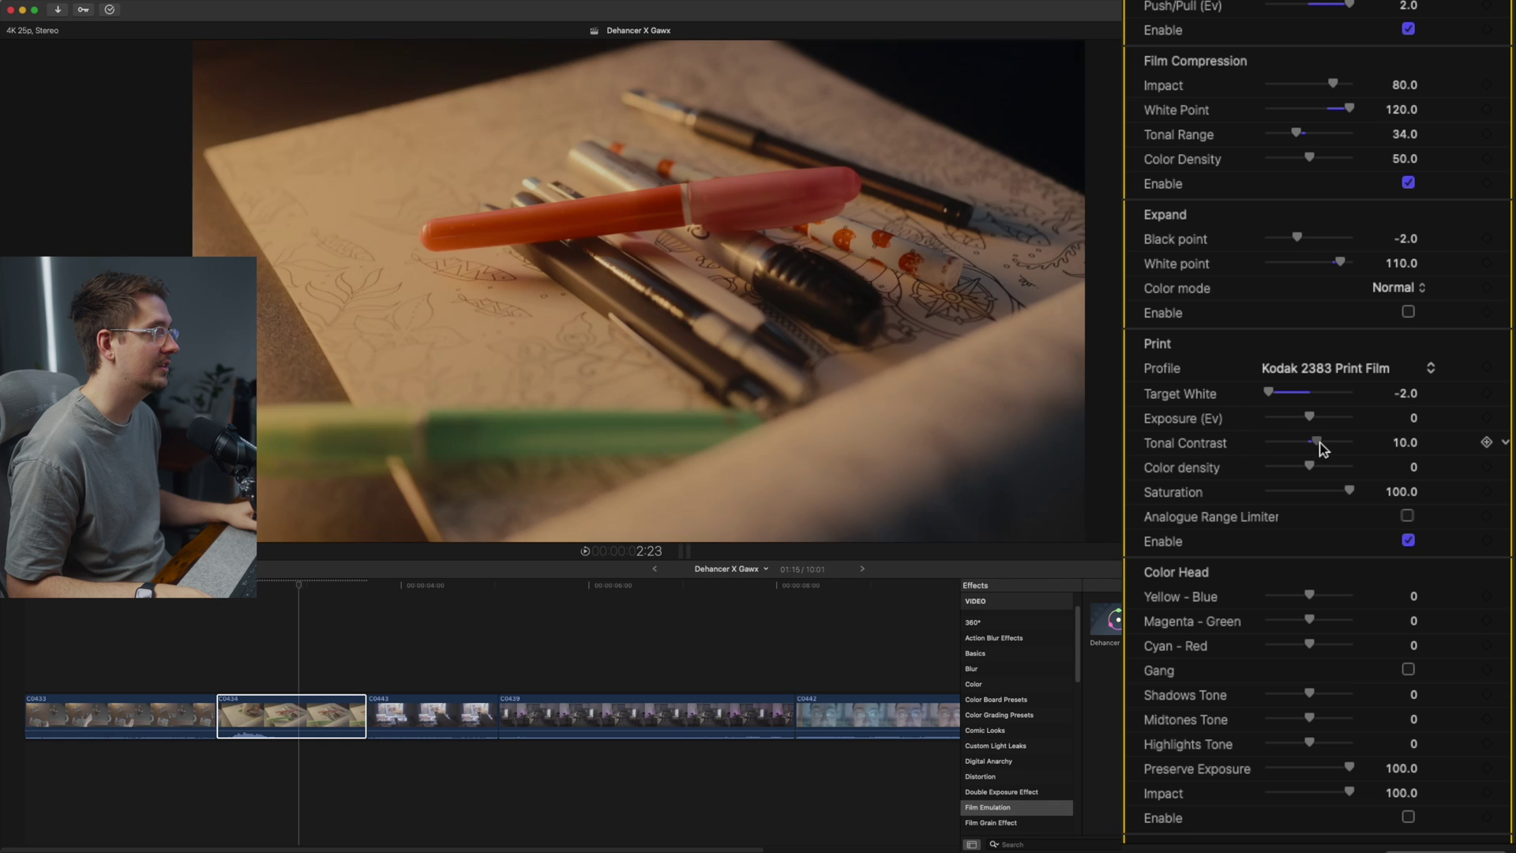
{"action": "key", "text": "super+Tab"}
{"action": "key", "text": "super+Tab"}
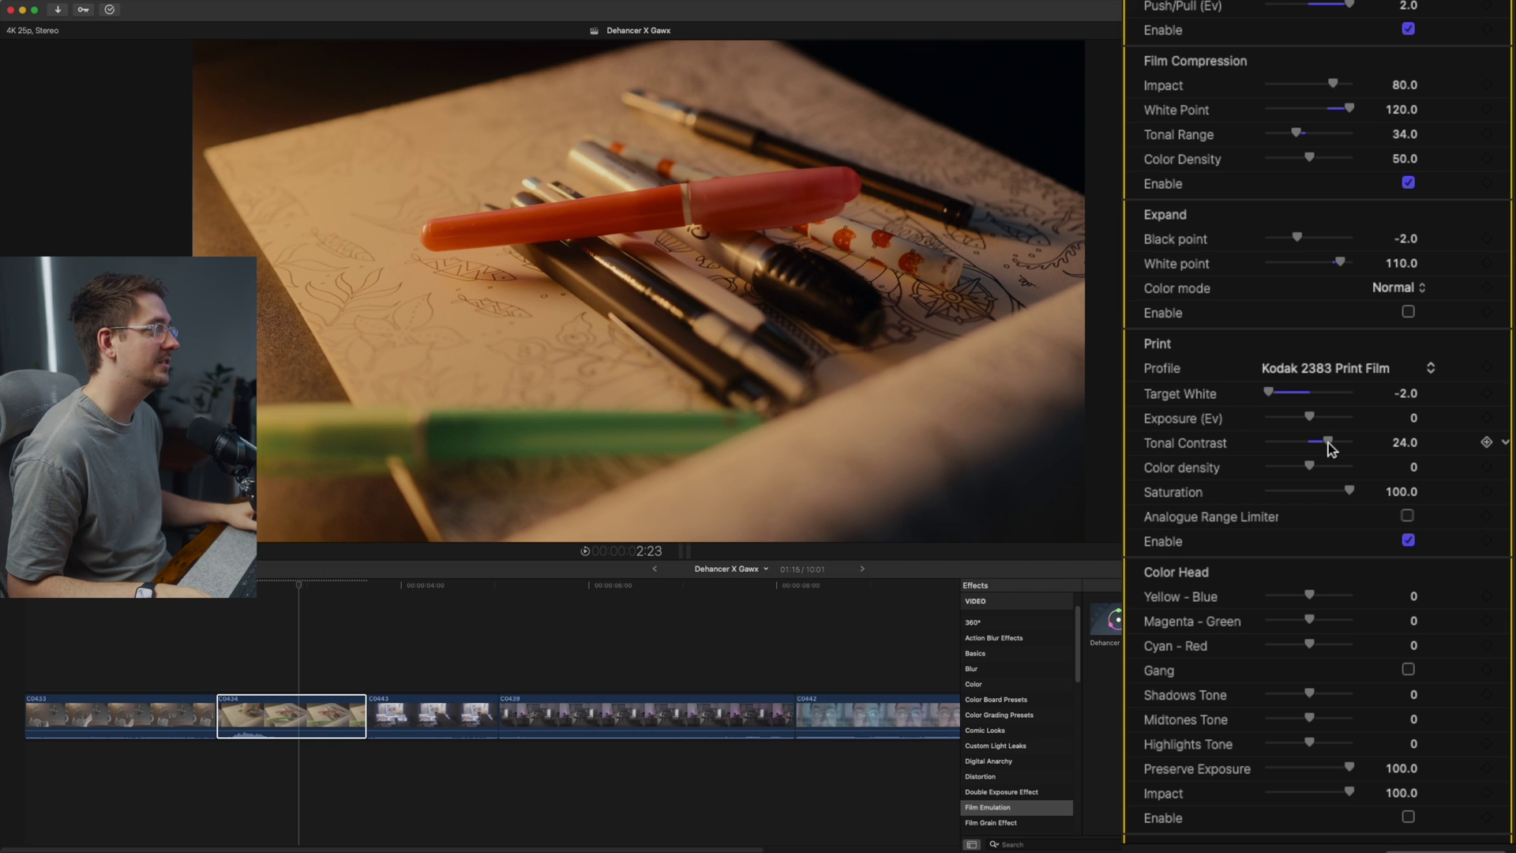
{"action": "left_click_drag", "start_coordinate": [1309, 466], "coordinate": [1358, 494]}
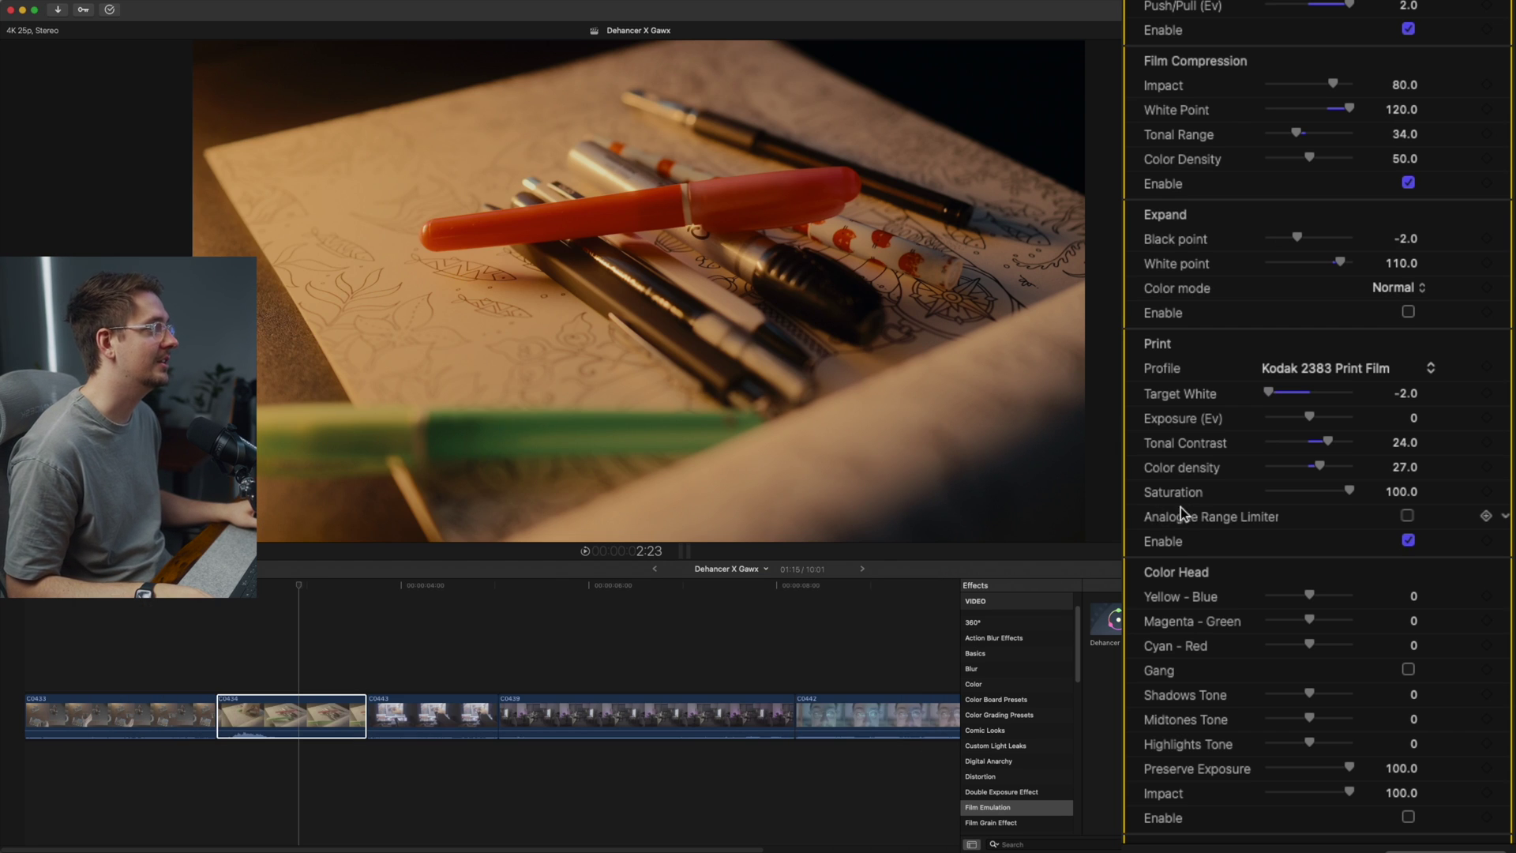
{"action": "left_click_drag", "start_coordinate": [1328, 466], "coordinate": [1351, 472]}
{"action": "key", "text": "super+Tab"}
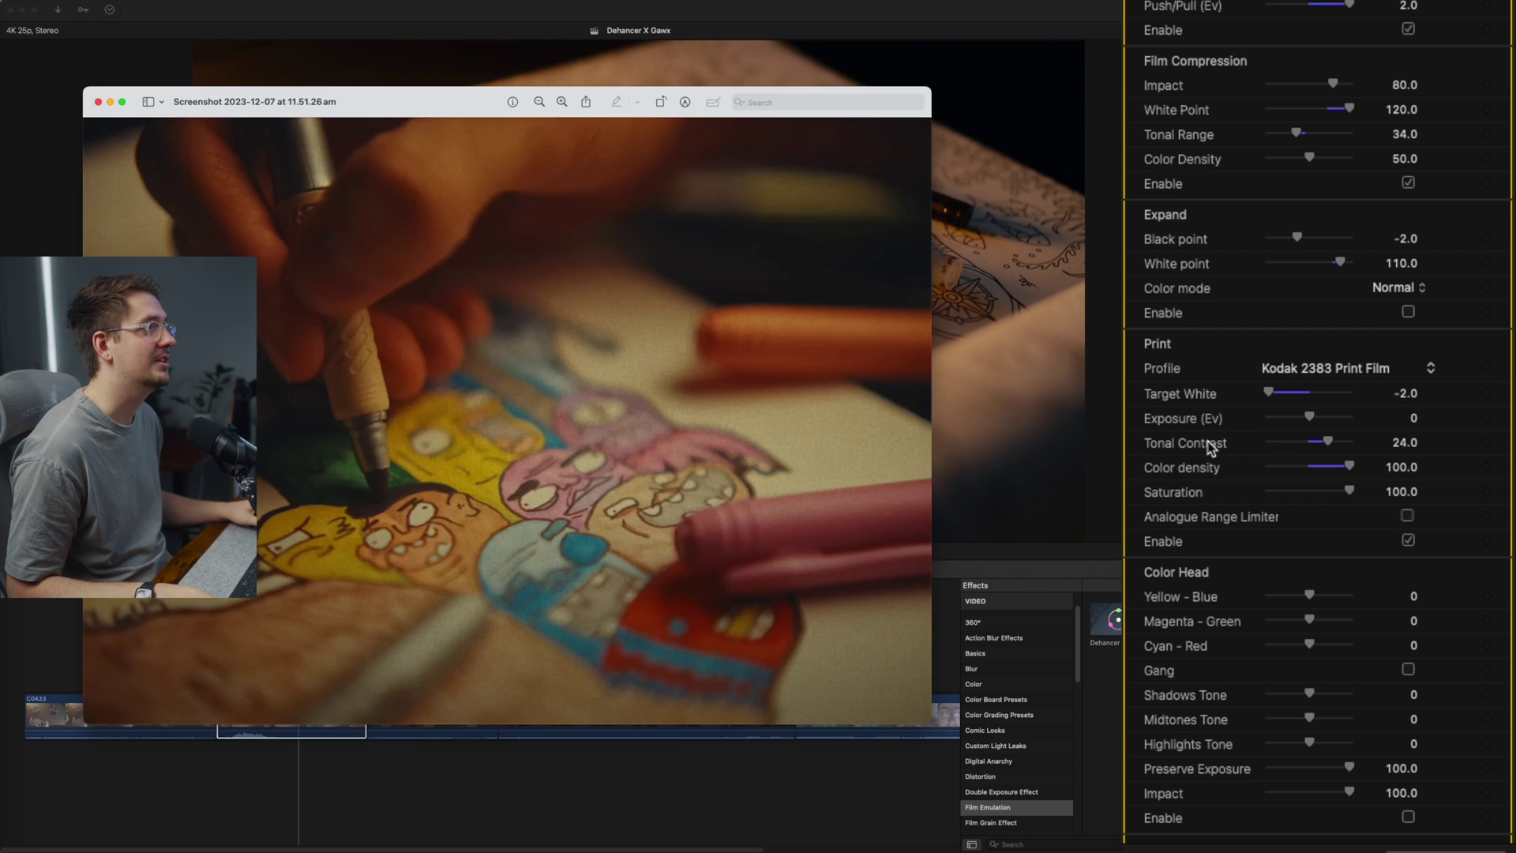
{"action": "key", "text": "super+Tab"}
{"action": "key", "text": "super+Tab"}
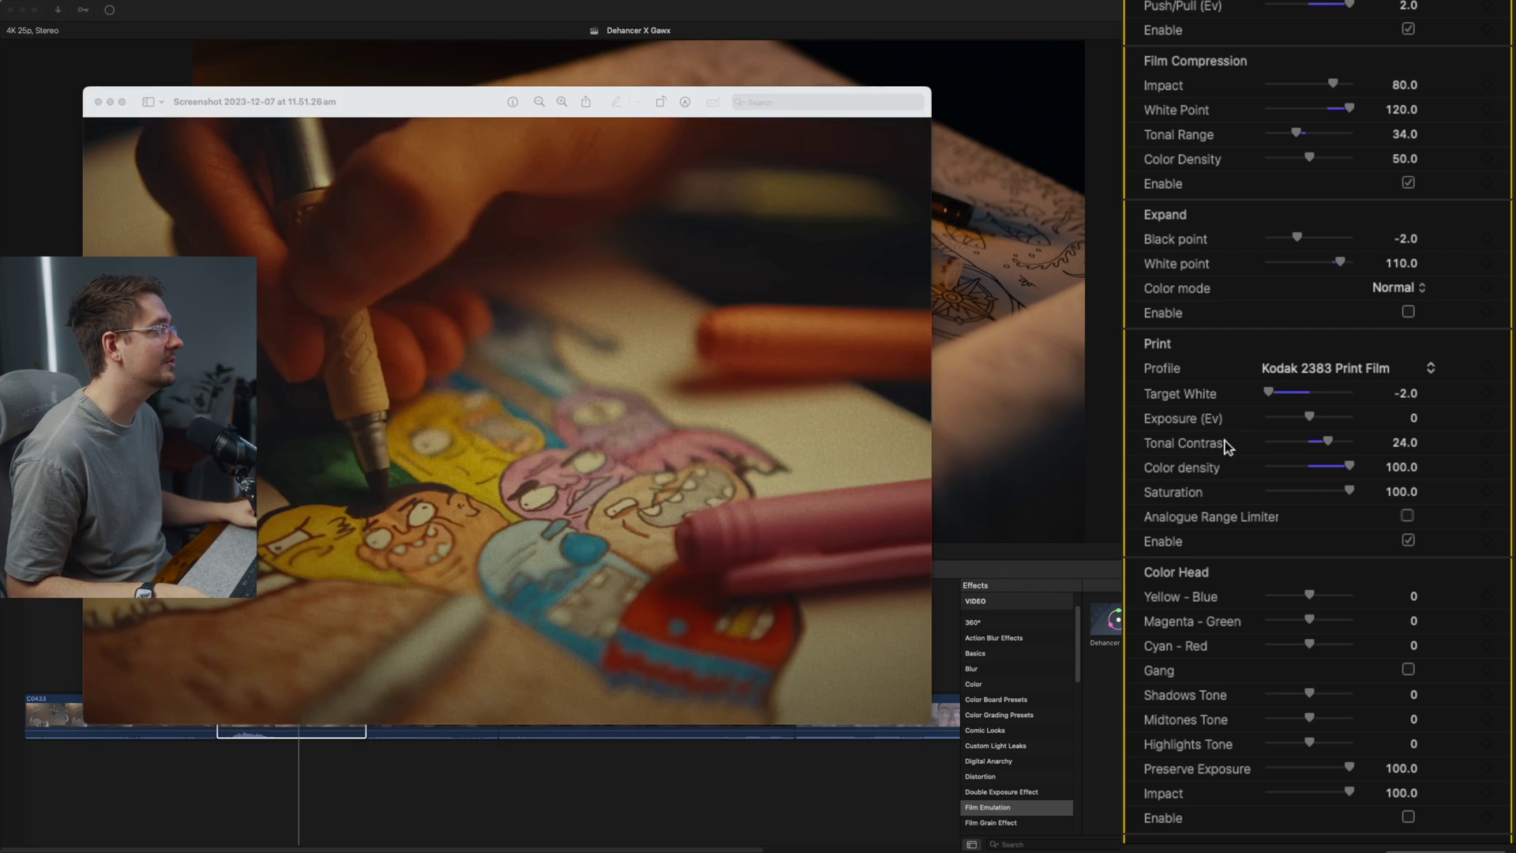
{"action": "key", "text": "super+Tab"}
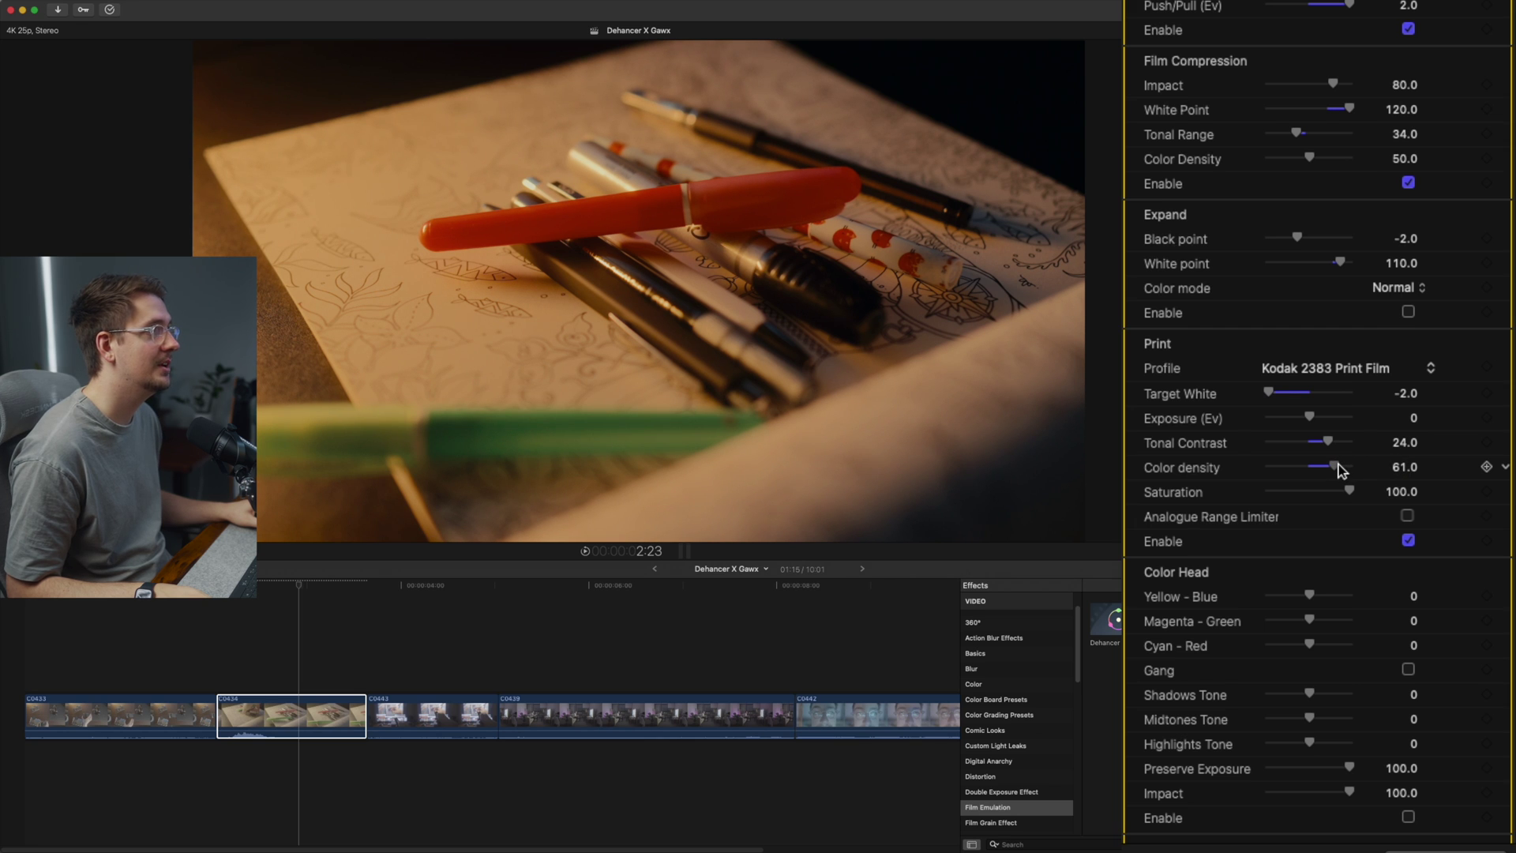
{"action": "left_click_drag", "start_coordinate": [1339, 464], "coordinate": [1336, 463]}
- Enable Color Head, then drag Shadows Tone to -42 and Midtones Tone to 26
{"action": "scroll", "coordinate": [1328, 507], "scroll_direction": "down", "scroll_amount": 5}
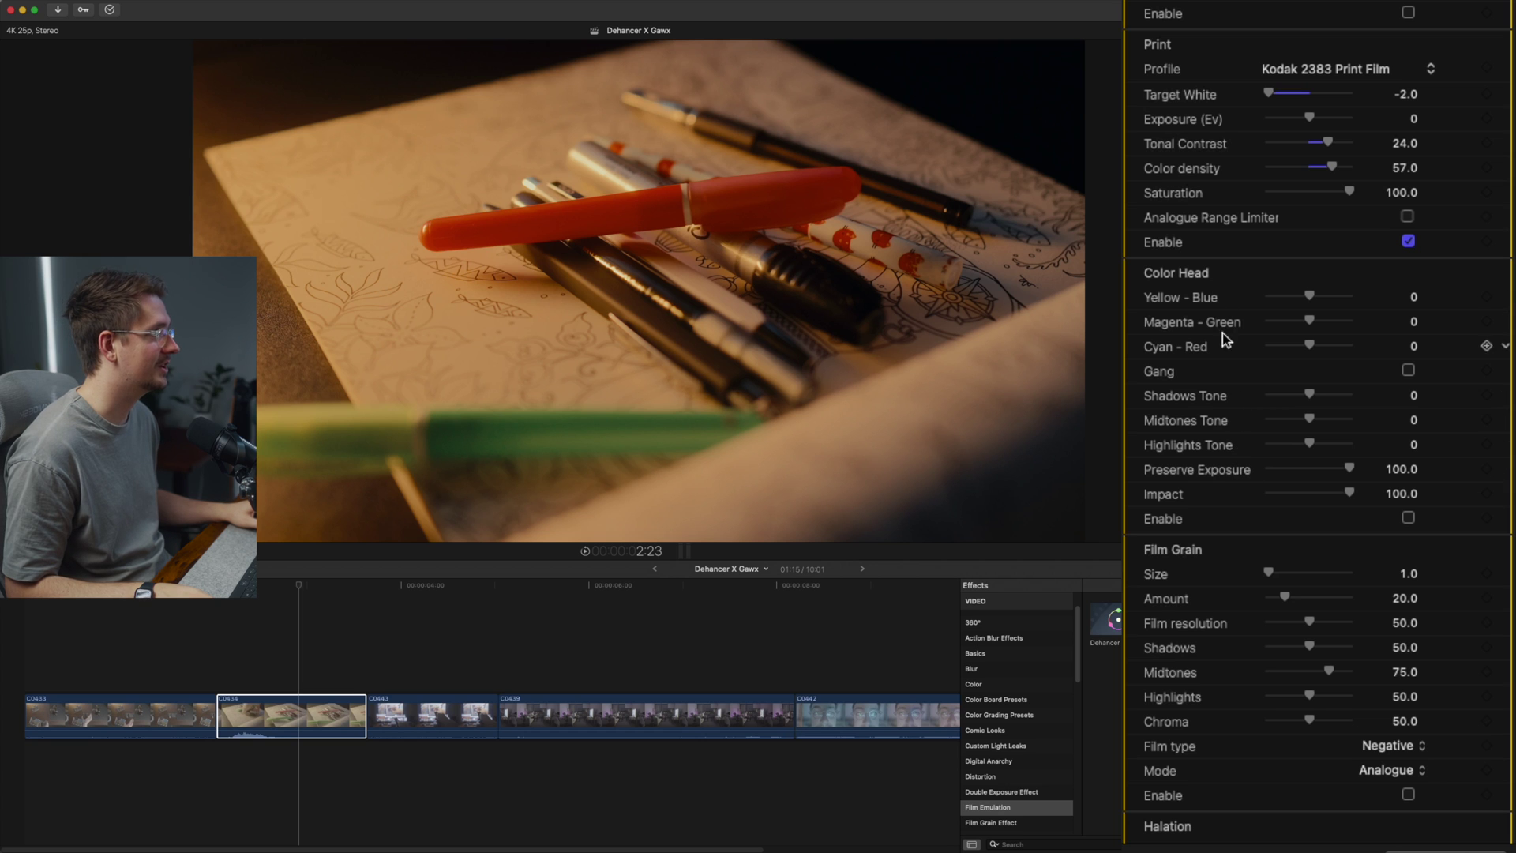
{"action": "left_click", "coordinate": [1408, 517]}
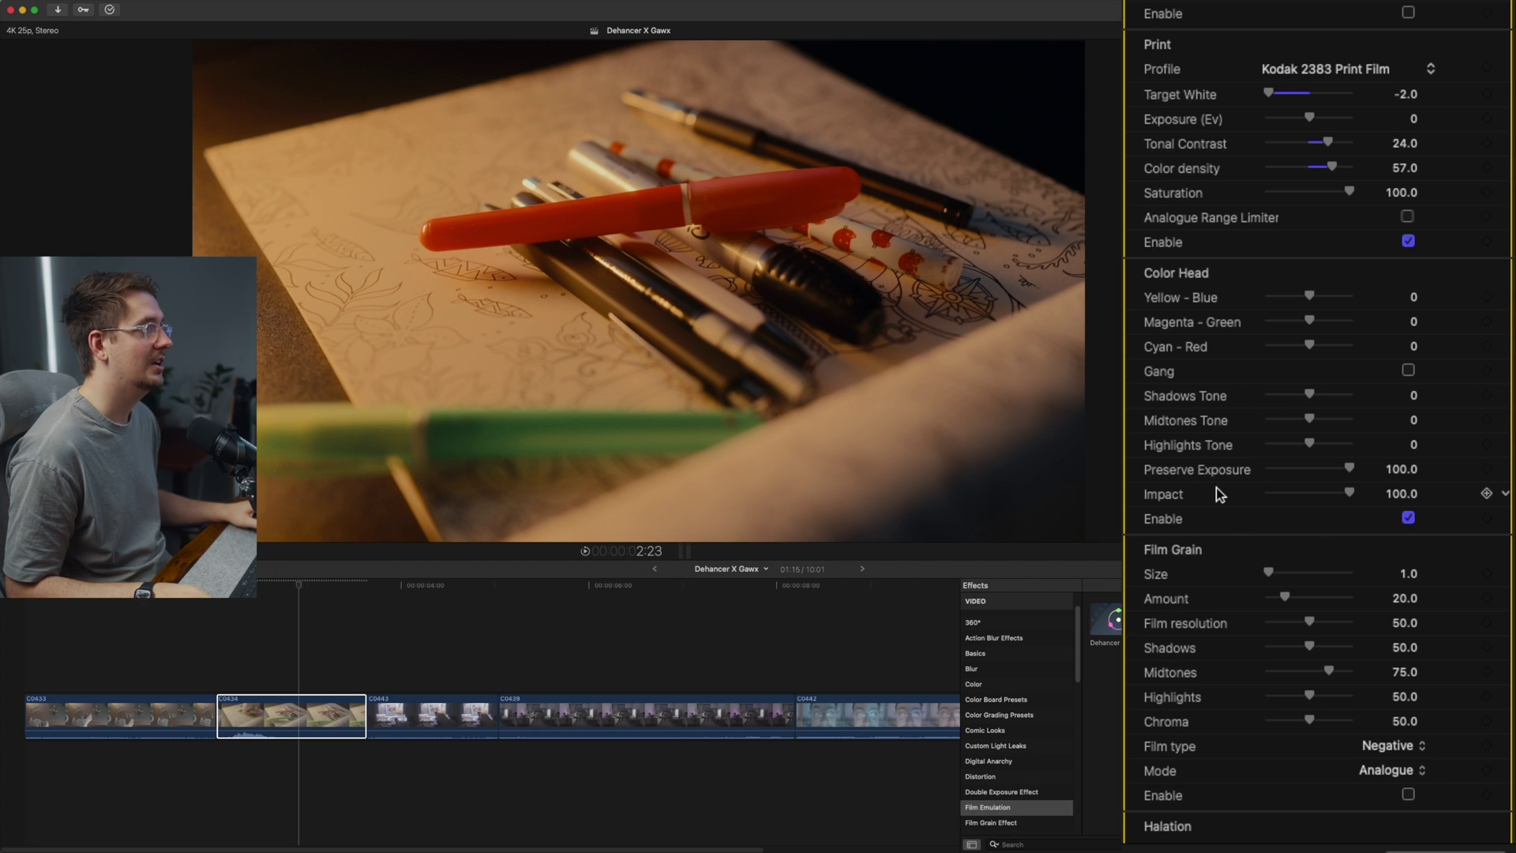
{"action": "key", "text": "super+Tab"}
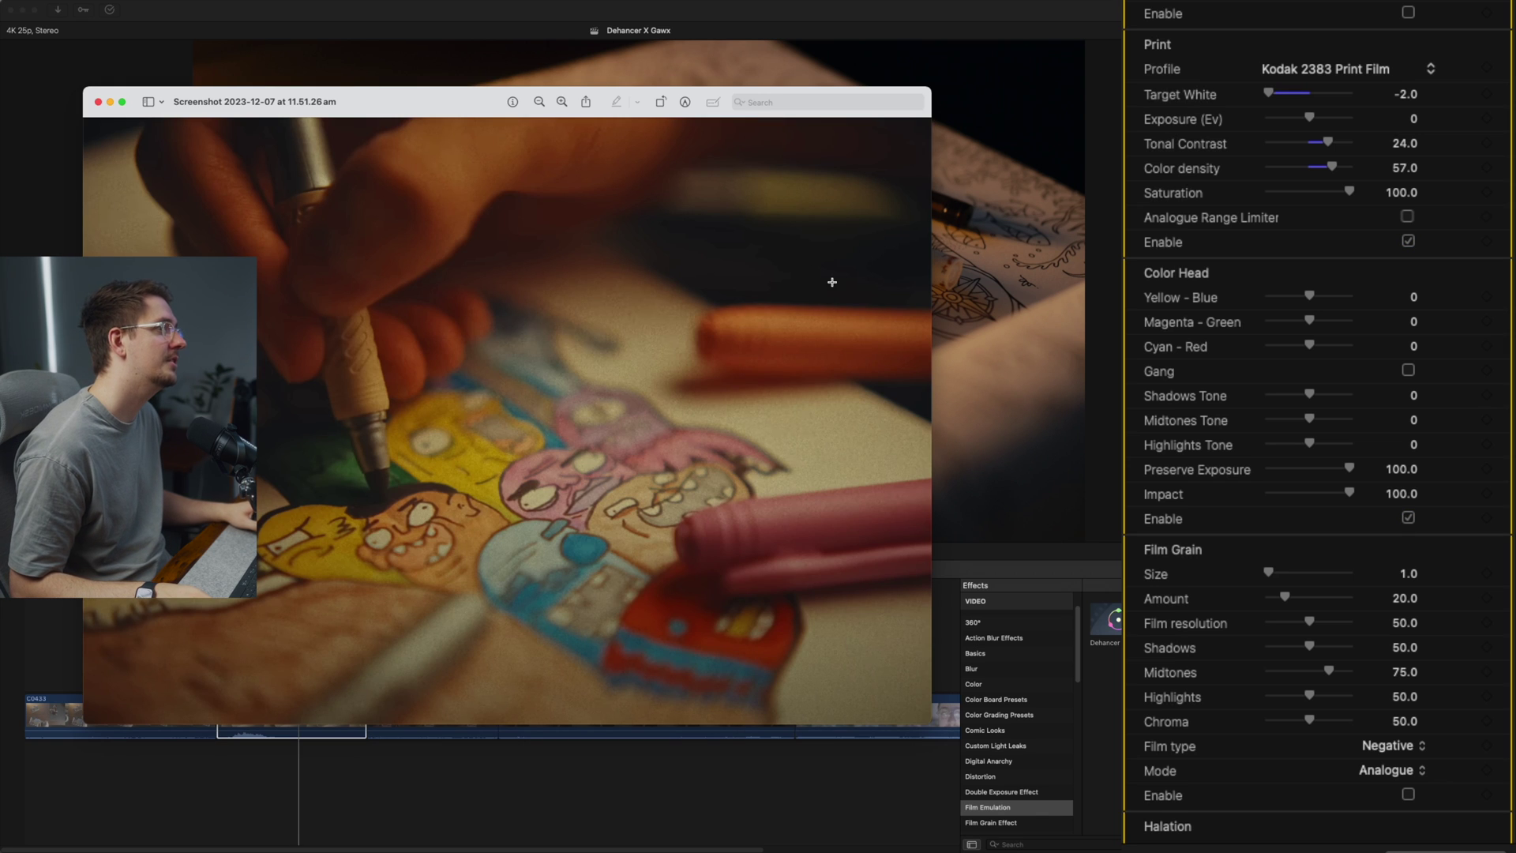
{"action": "left_click", "coordinate": [1259, 589]}
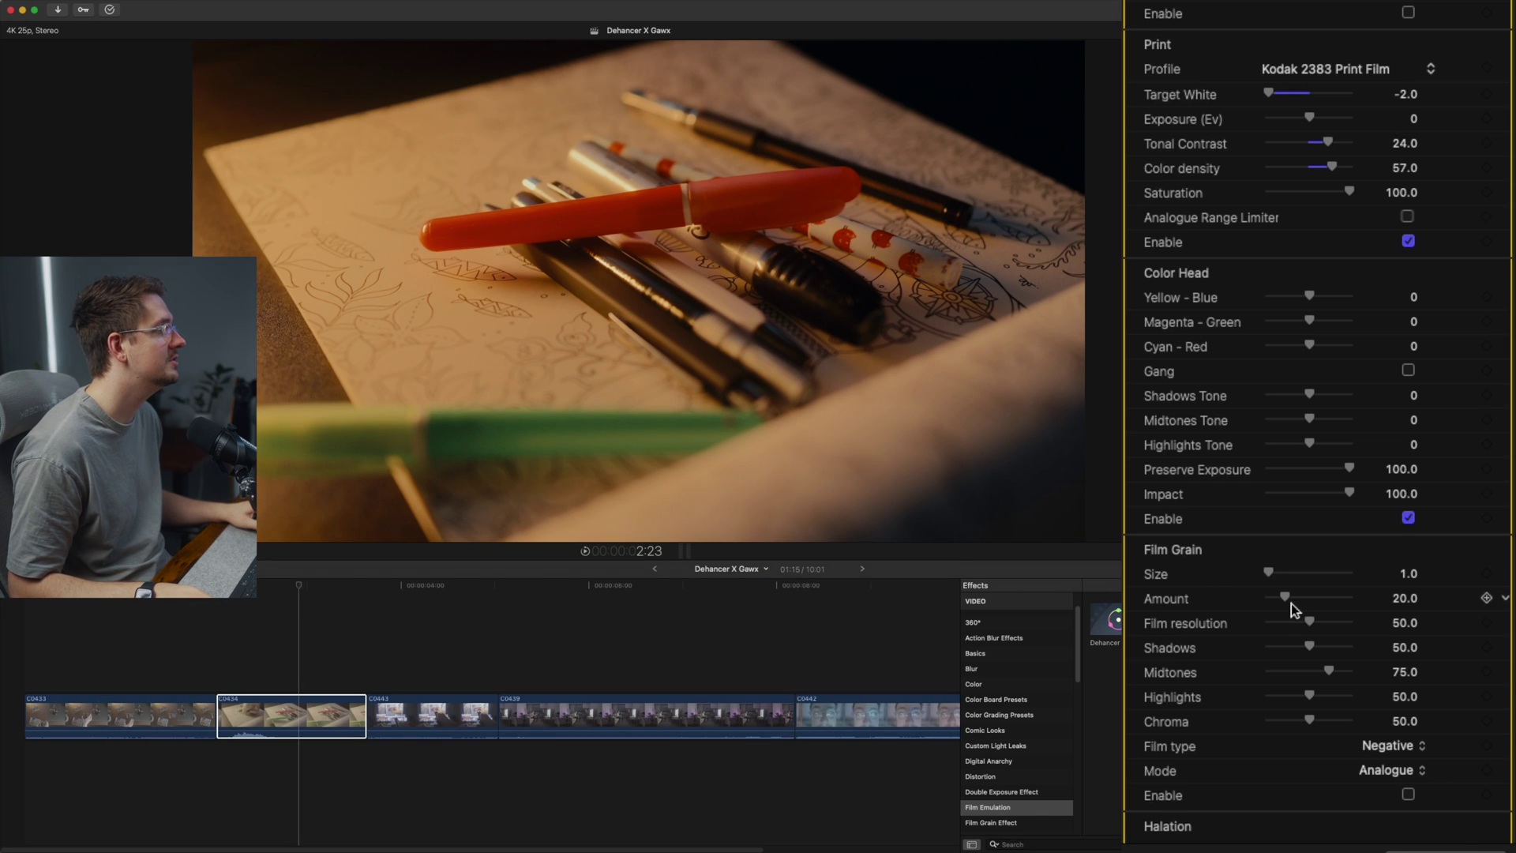
{"action": "mouse_move", "coordinate": [1308, 391]}
{"action": "left_mouse_down"}
{"action": "mouse_move", "coordinate": [1371, 401]}
{"action": "mouse_move", "coordinate": [1259, 406]}
{"action": "mouse_move", "coordinate": [1290, 407]}
{"action": "left_mouse_up"}
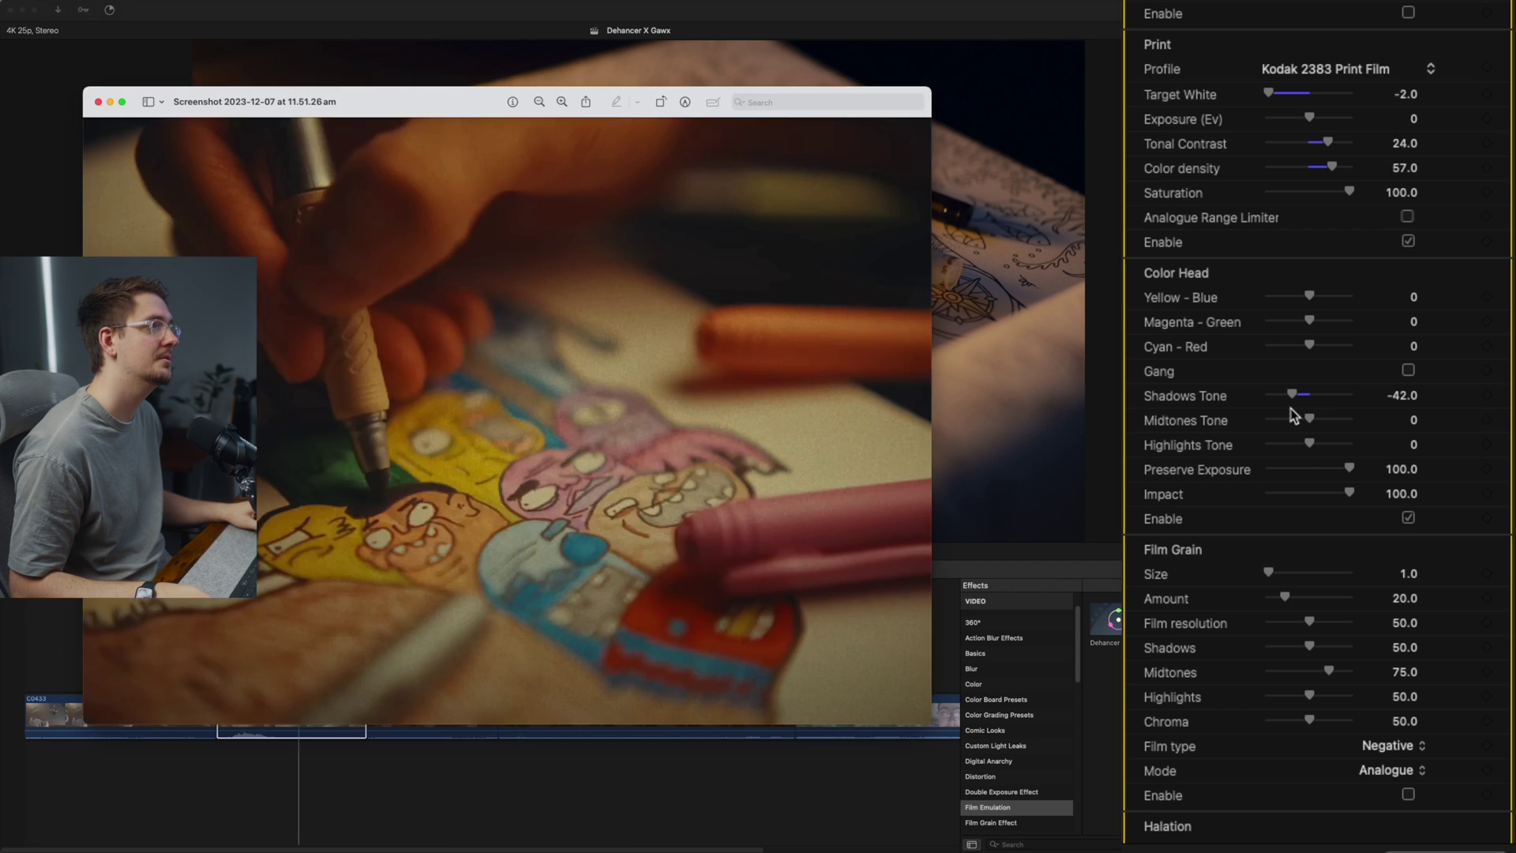
{"action": "left_click_drag", "start_coordinate": [1309, 419], "coordinate": [1323, 428]}
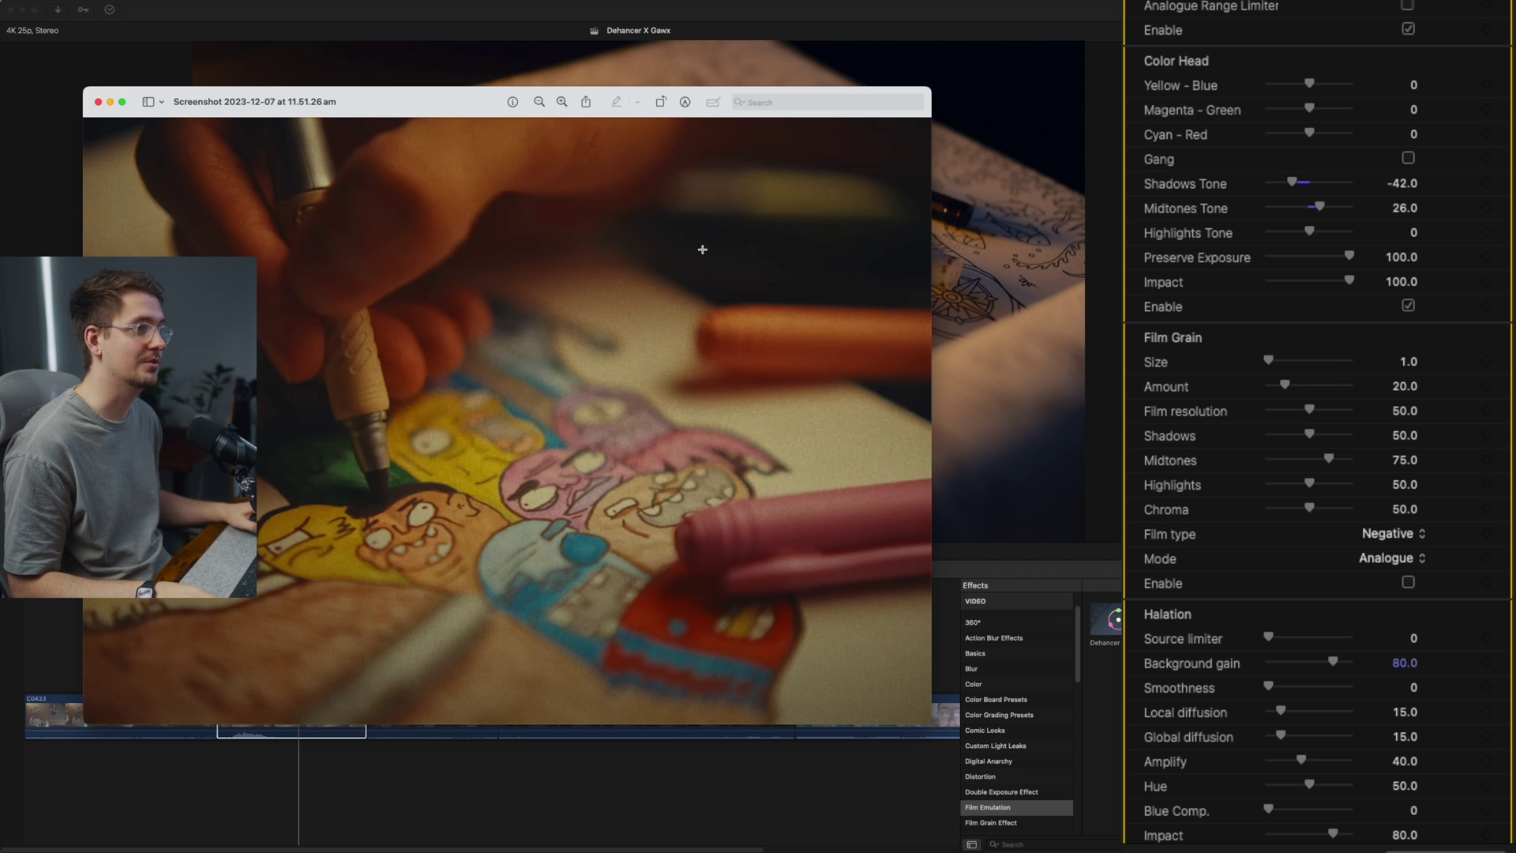
- Enable Film Grain and set its Film type to Positive
{"action": "key", "text": "super+q"}
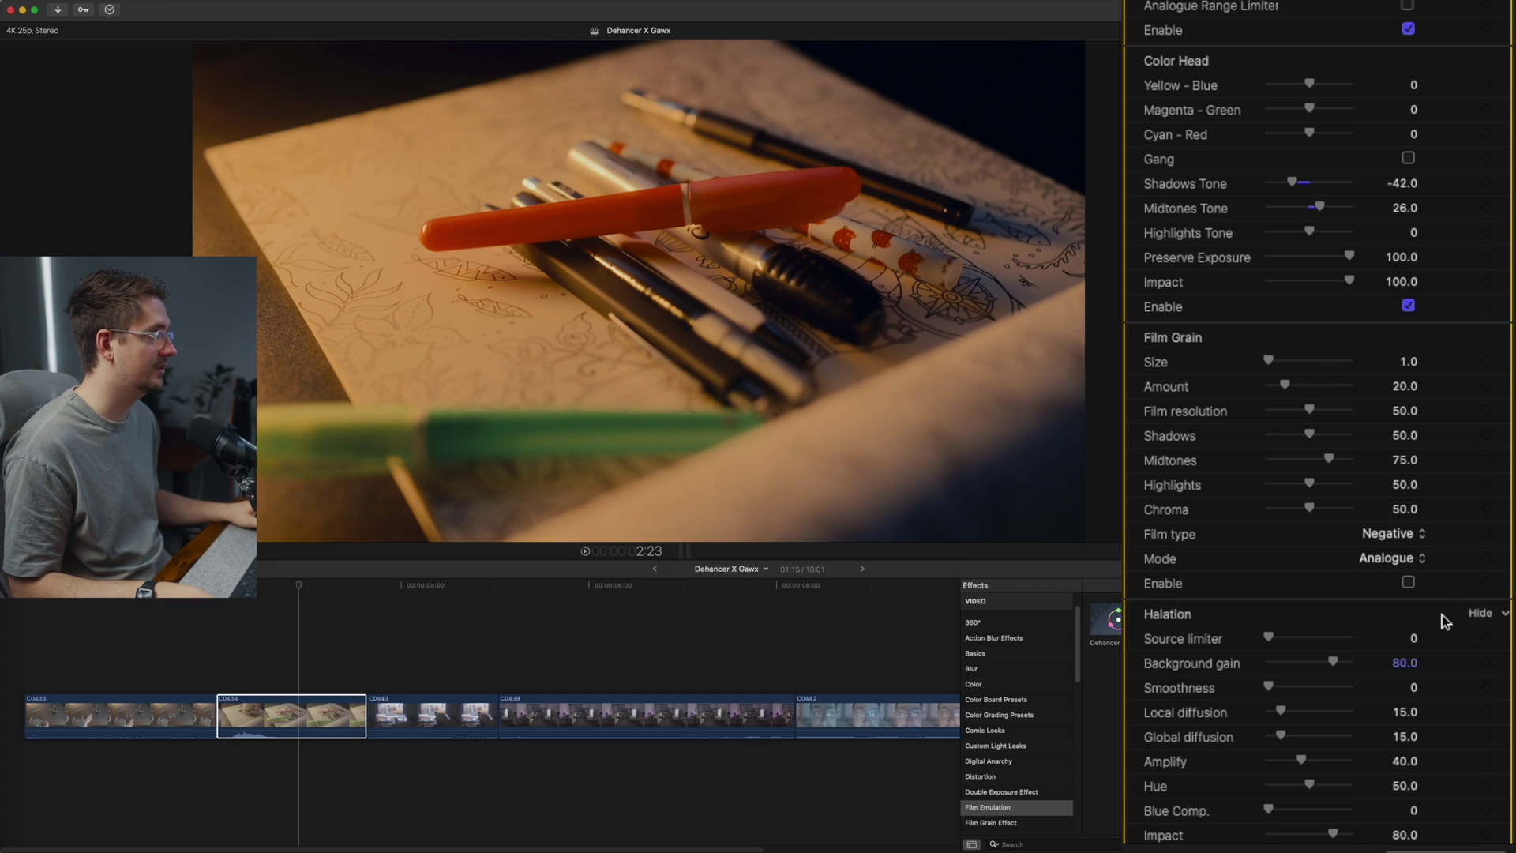
{"action": "left_click", "coordinate": [1407, 582]}
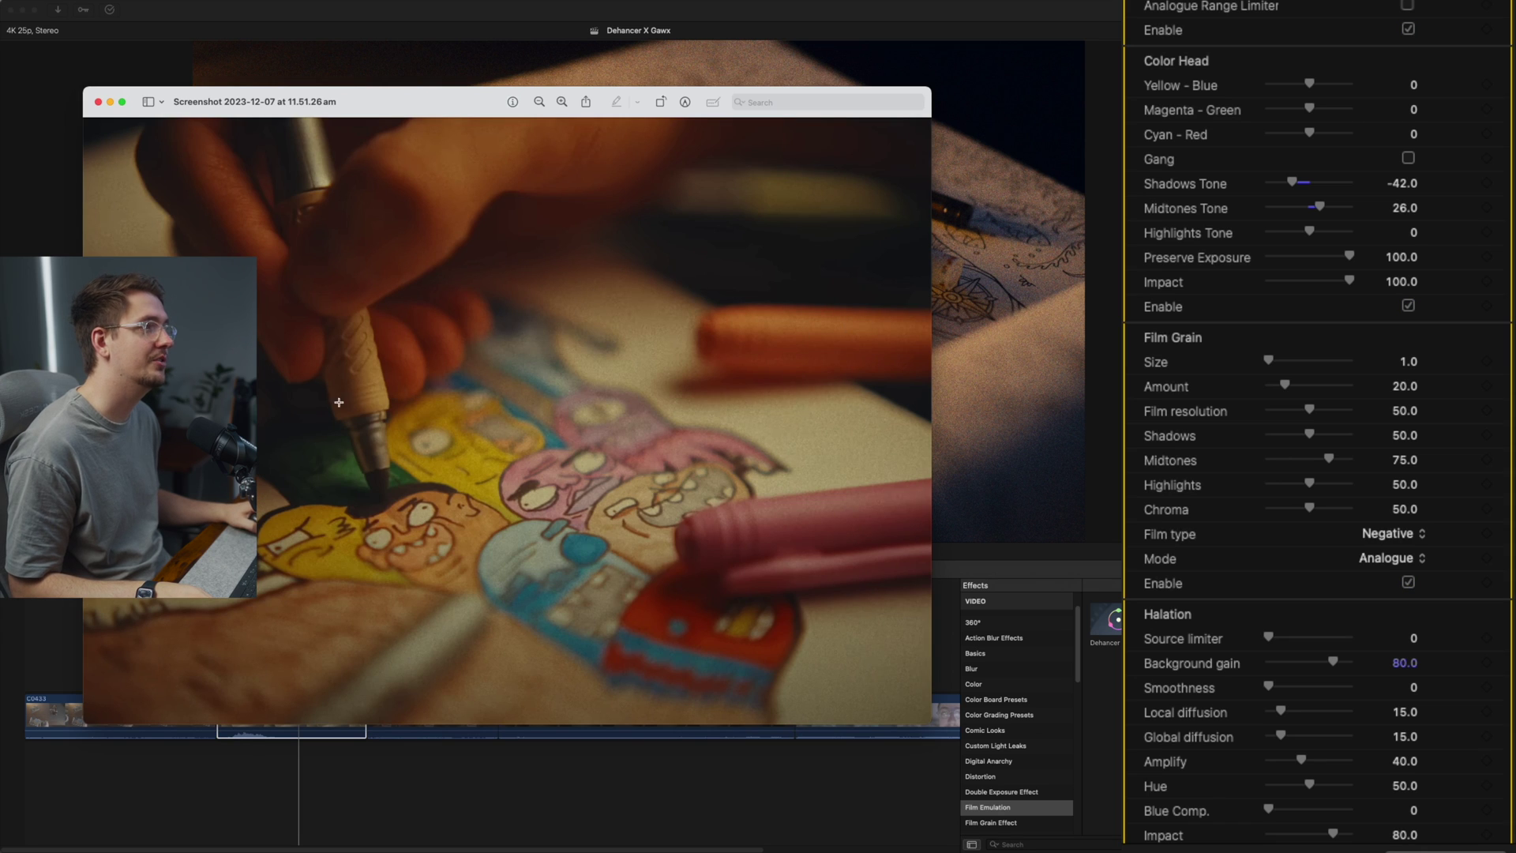
{"action": "left_click", "coordinate": [971, 393]}
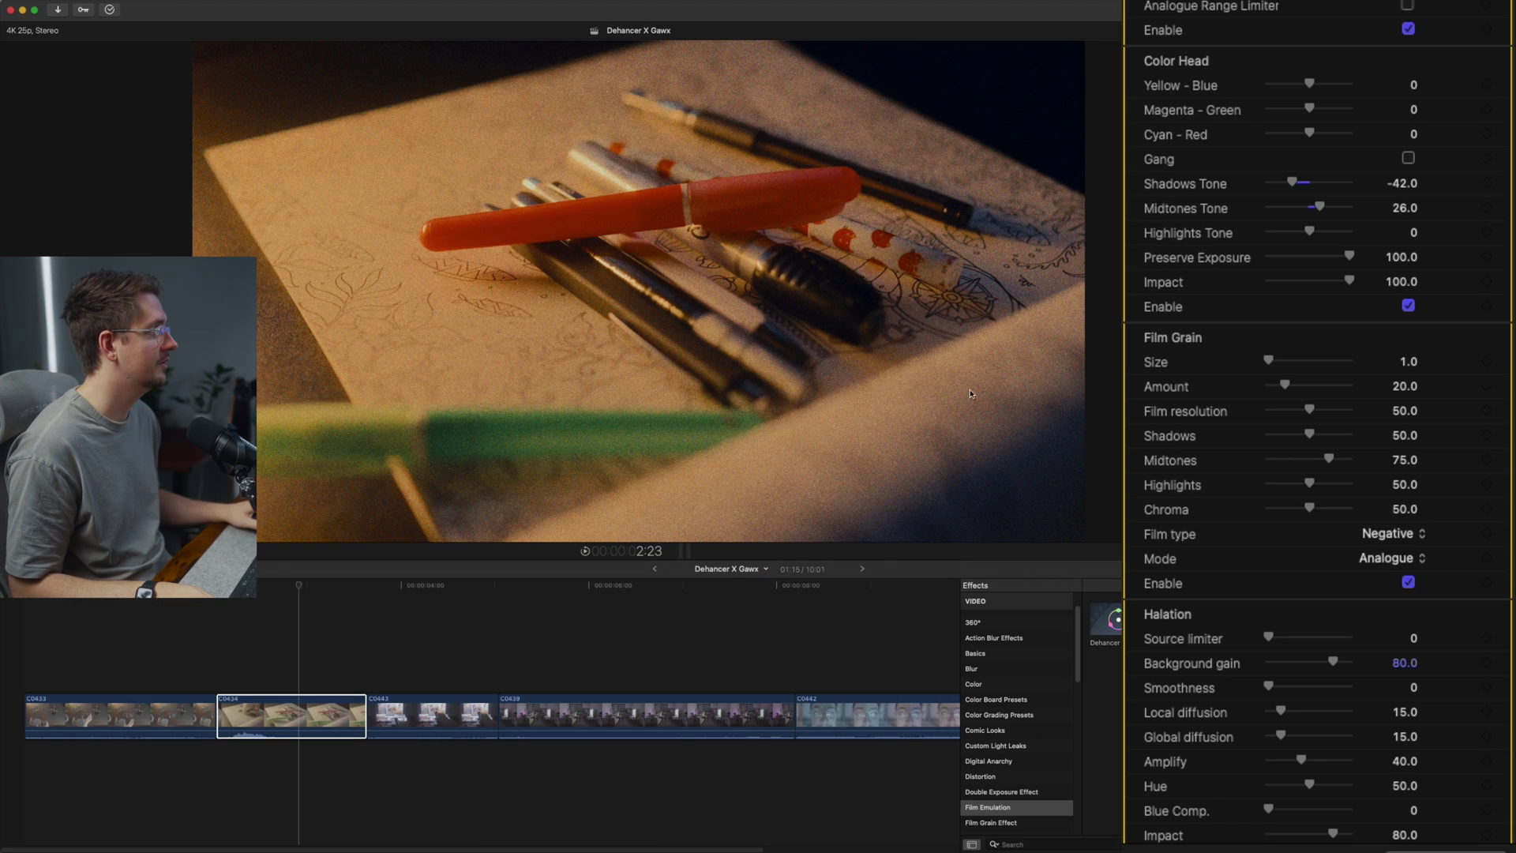
{"action": "left_click", "coordinate": [1418, 534]}
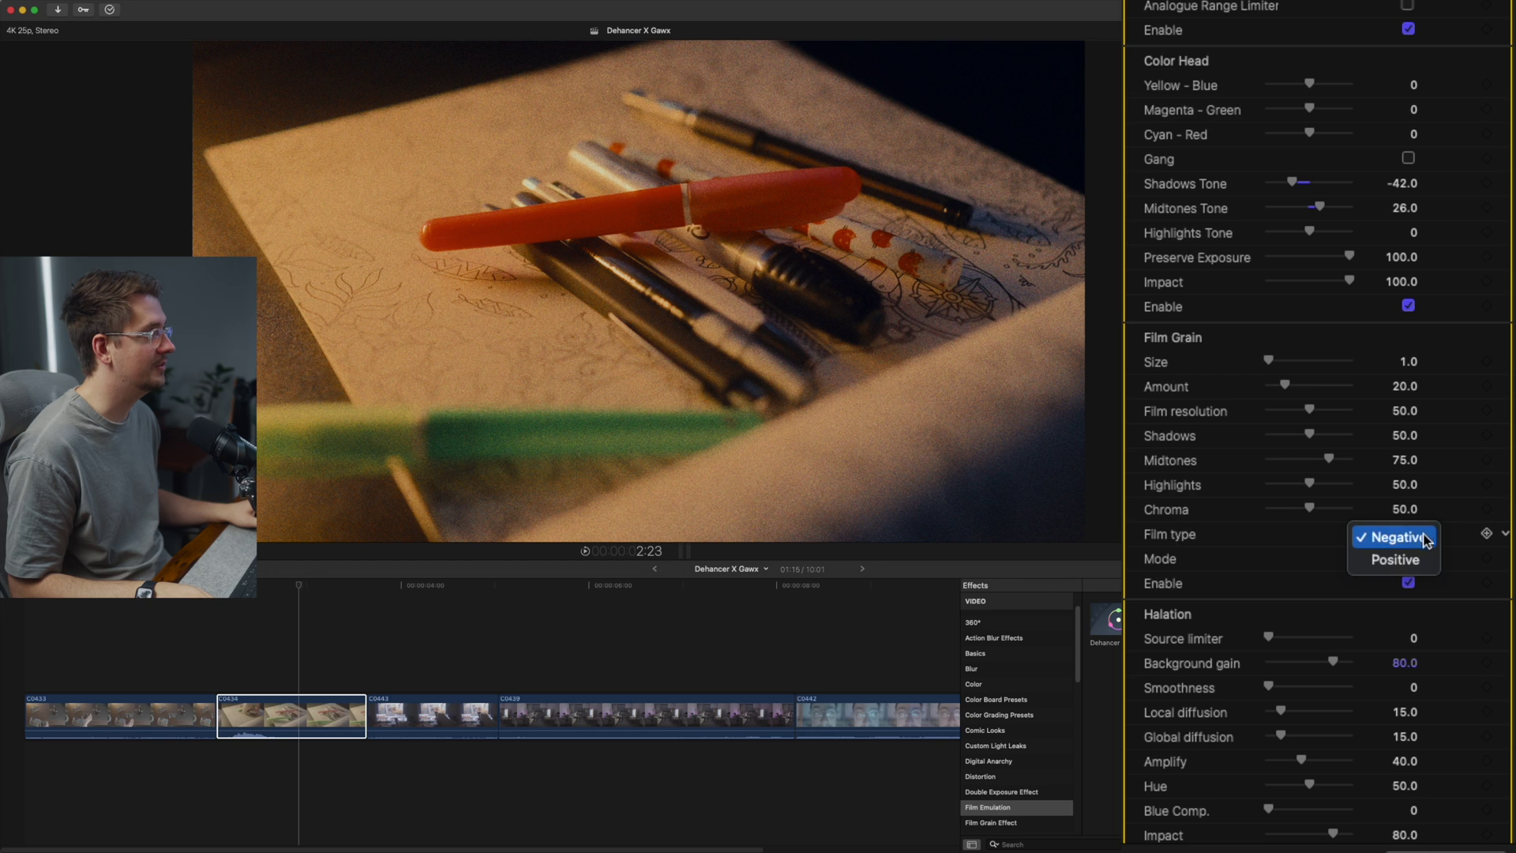
{"action": "left_click", "coordinate": [1394, 560]}
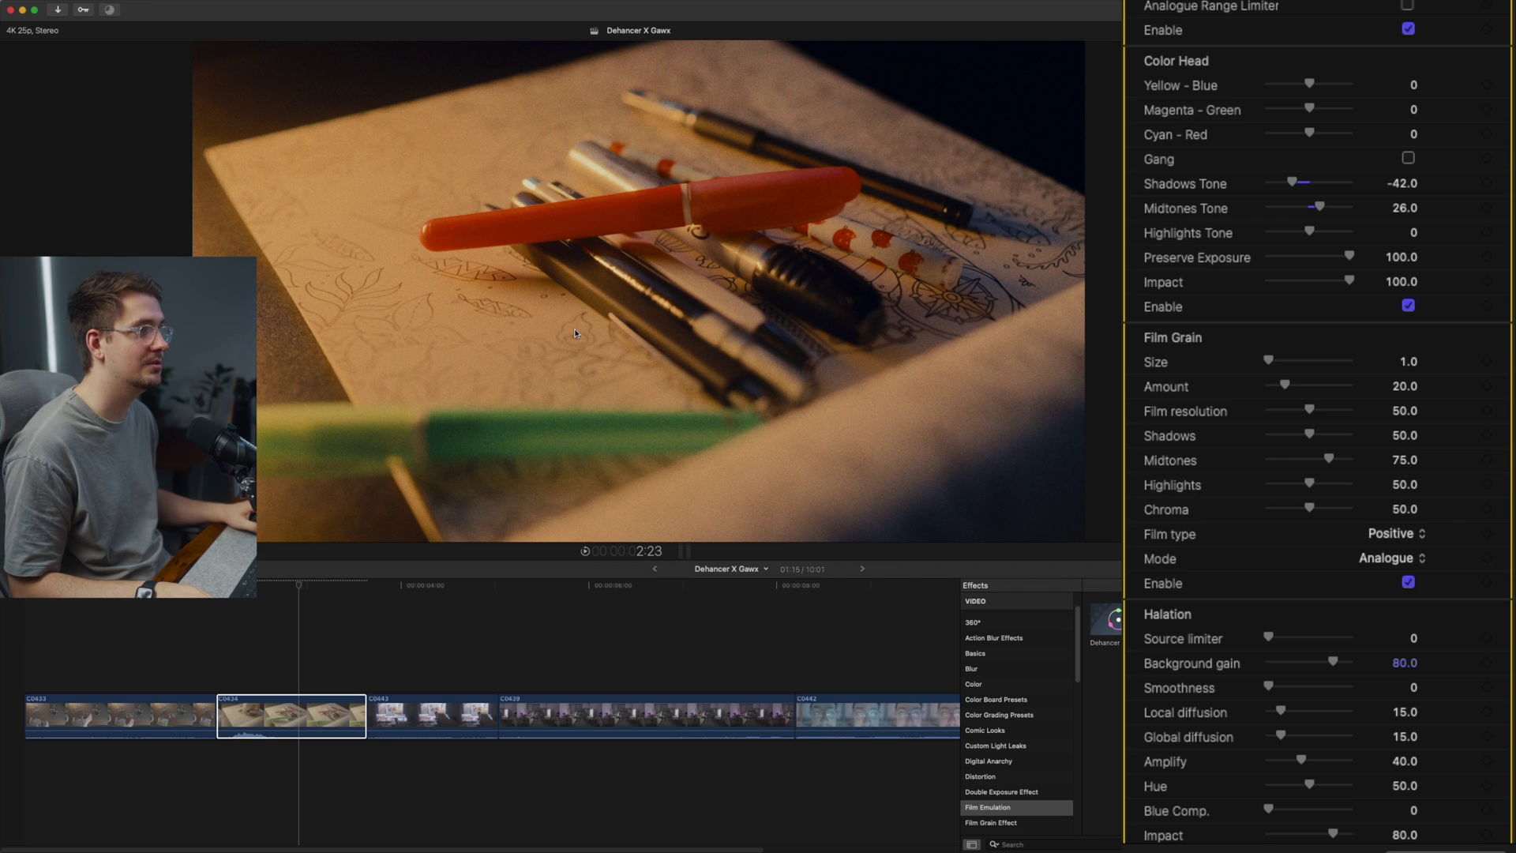
- Set grain Amount to 16 and Film resolution to 0, comparing with the reference
{"action": "left_click_drag", "start_coordinate": [1282, 387], "coordinate": [1284, 386]}
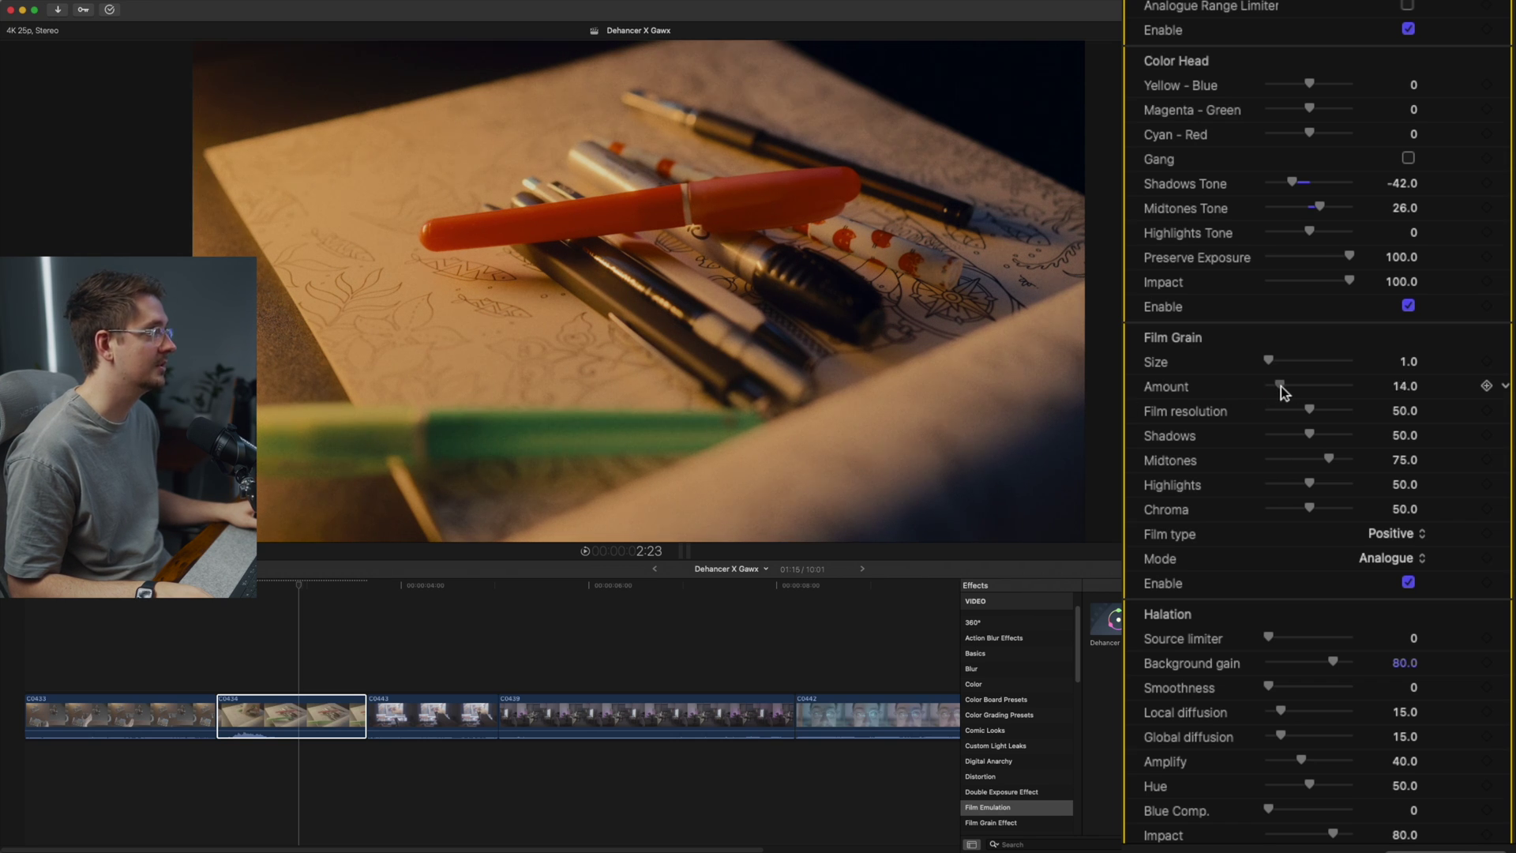
{"action": "left_click_drag", "start_coordinate": [1280, 386], "coordinate": [1283, 386]}
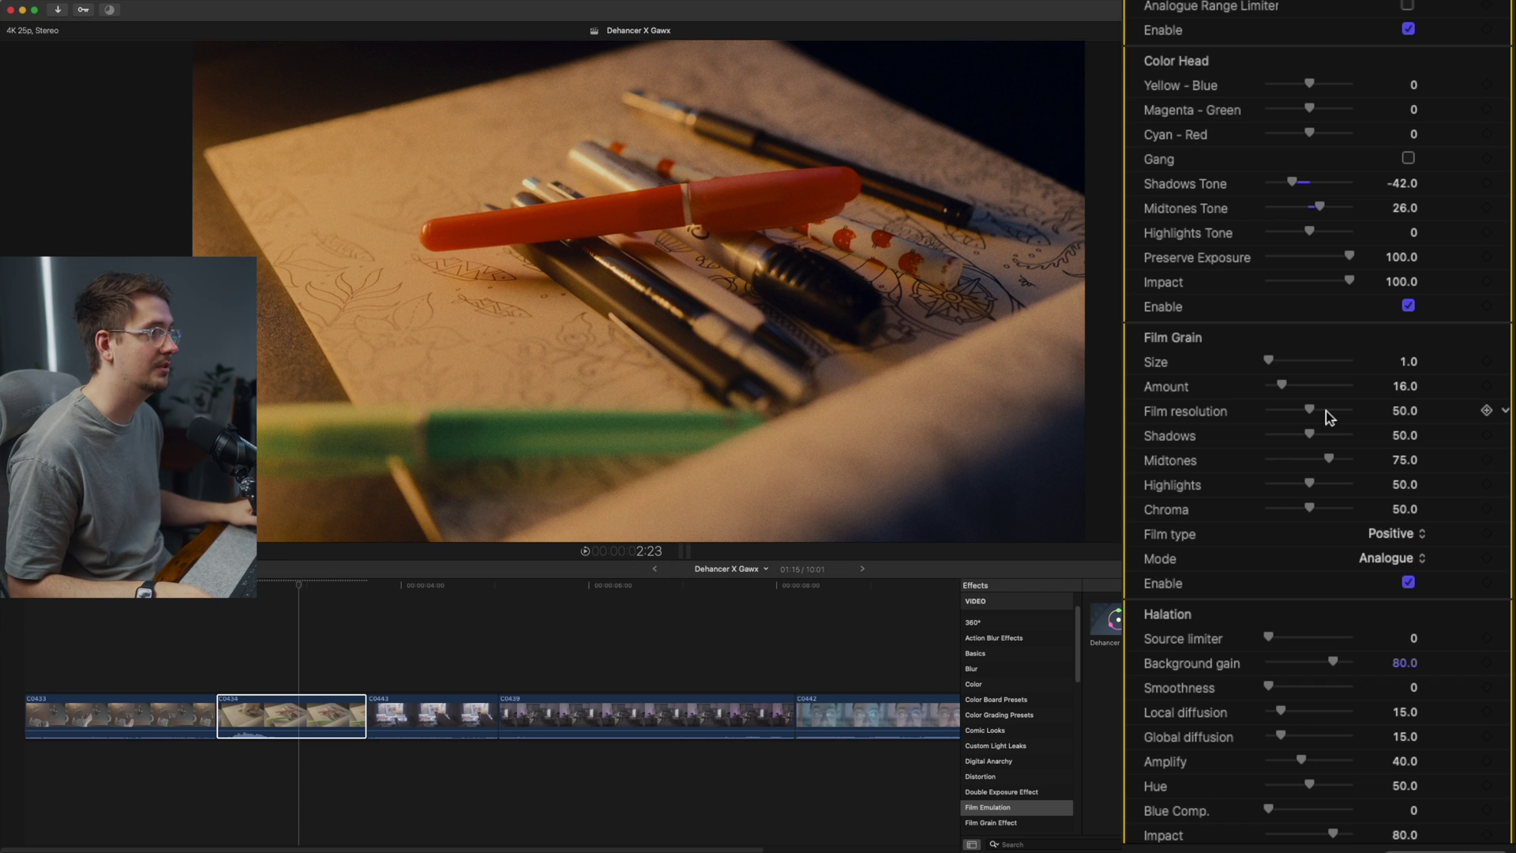
{"action": "key", "text": "super+Tab"}
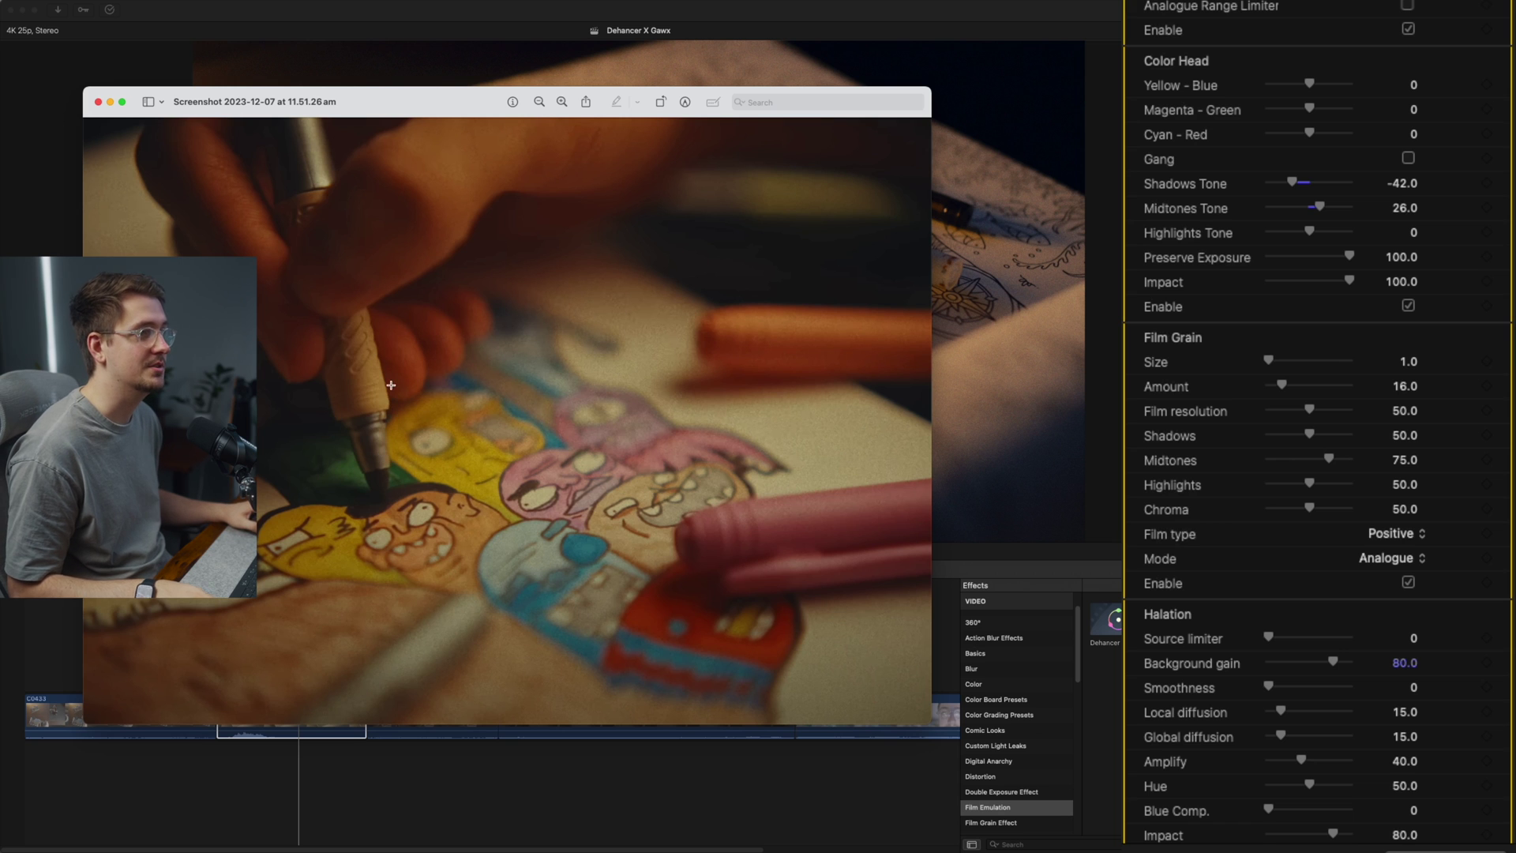
{"action": "key", "text": "super+Tab"}
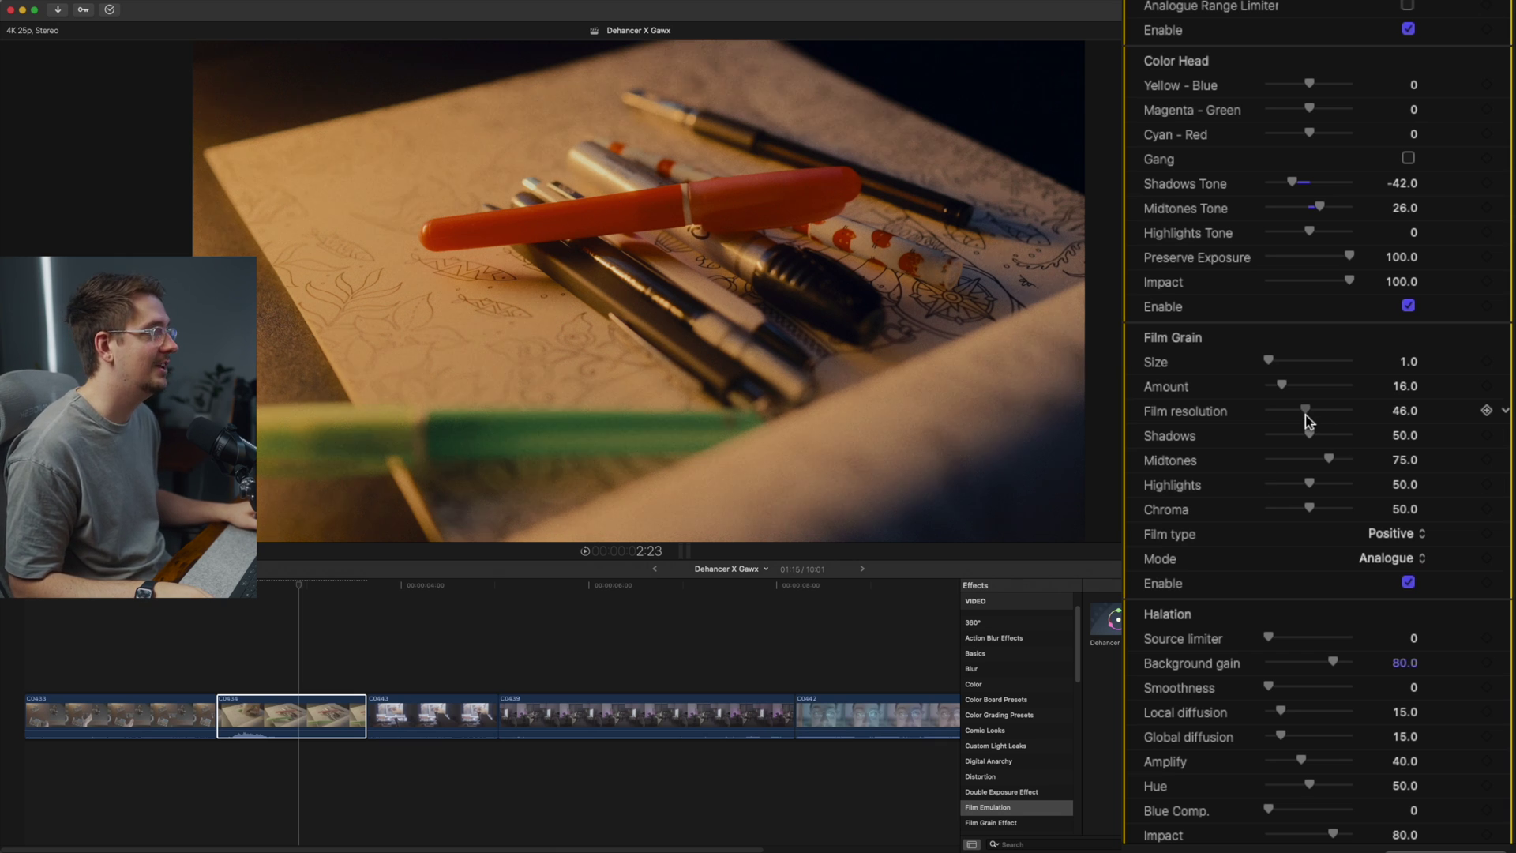
{"action": "left_click_drag", "start_coordinate": [1301, 415], "coordinate": [1249, 418]}
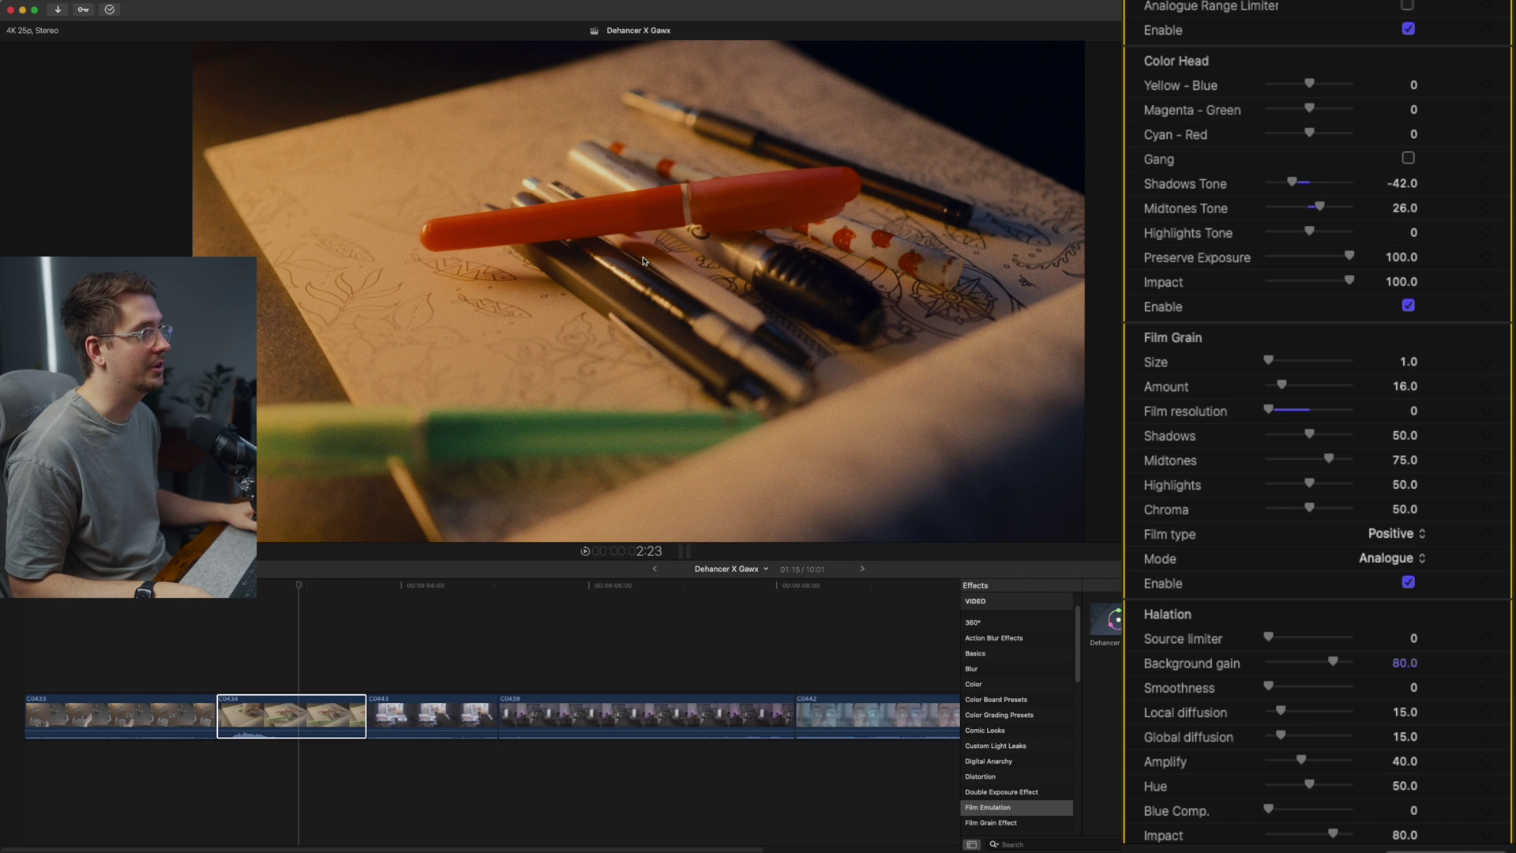
{"action": "key", "text": "super+Tab"}
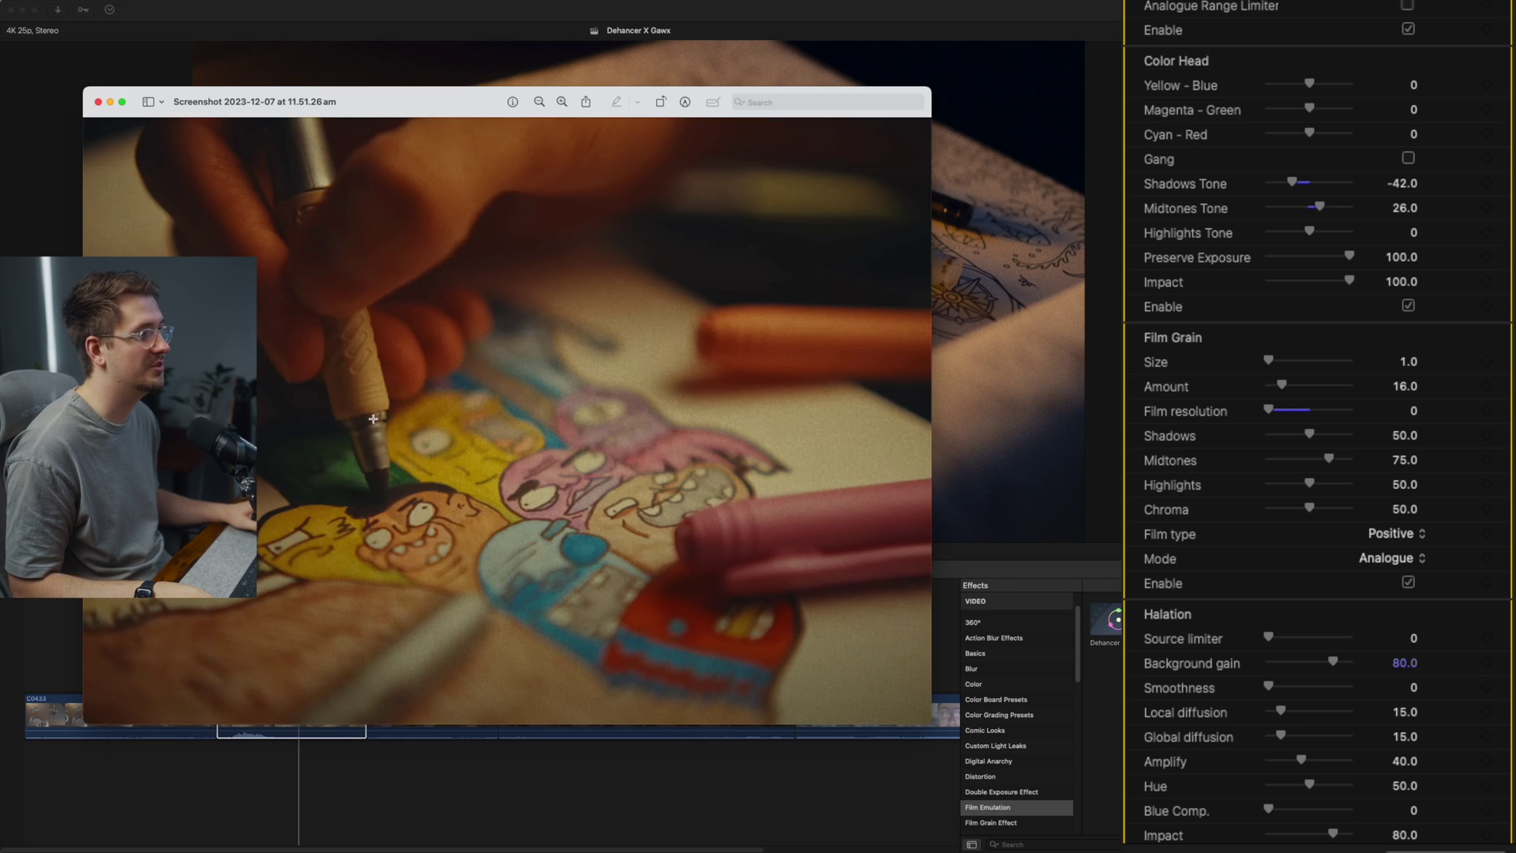
- Compare the graded pens clip with the reference screenshot
{"action": "key", "text": "super+Tab"}
{"action": "scroll", "coordinate": [1192, 324], "scroll_direction": "down", "scroll_amount": 5}
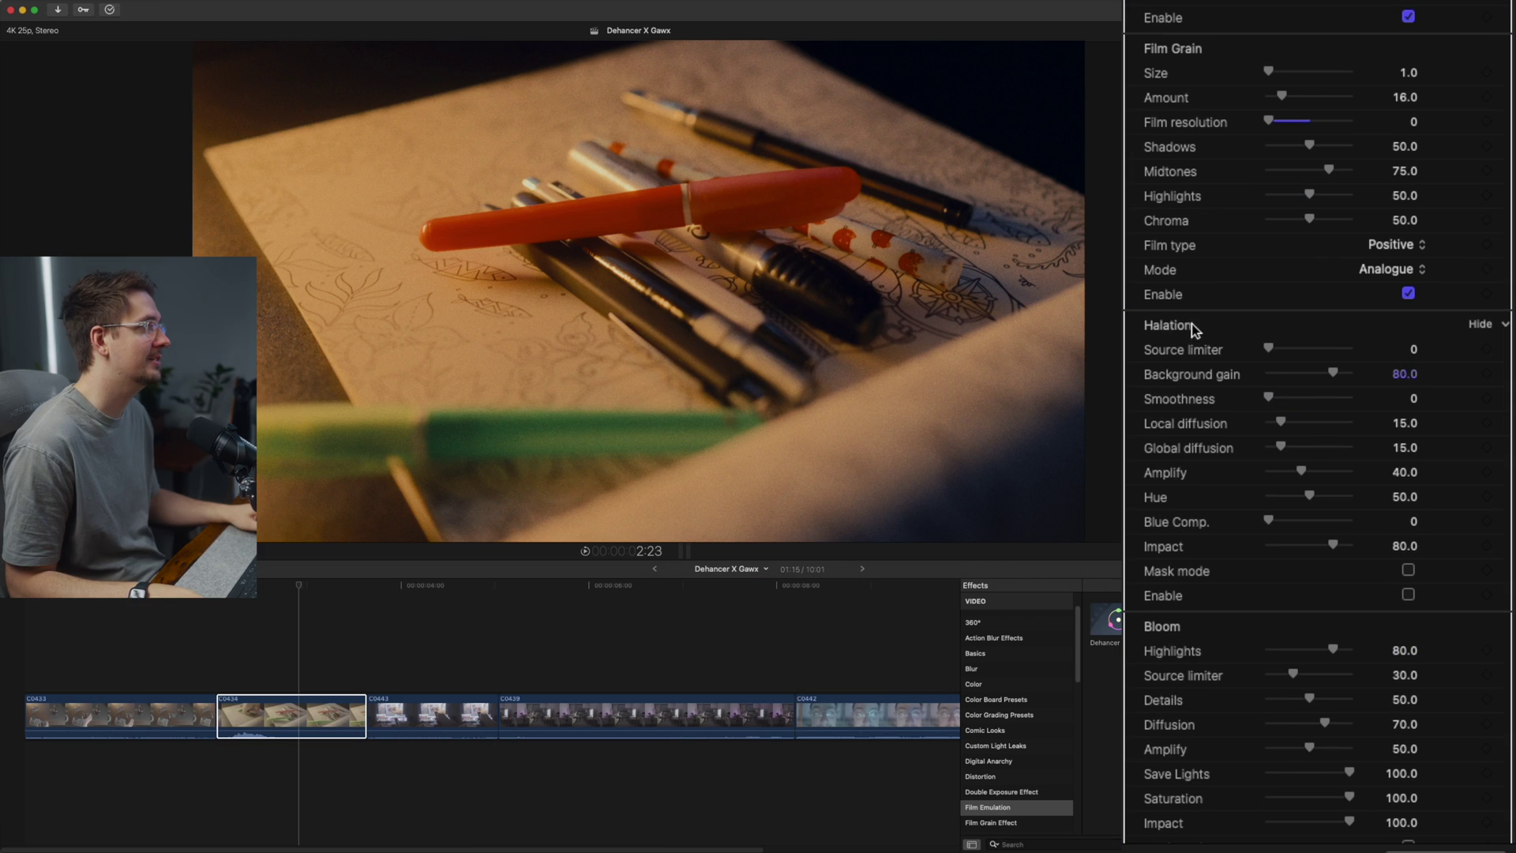
{"action": "scroll", "coordinate": [1223, 327], "scroll_direction": "down", "scroll_amount": 1}
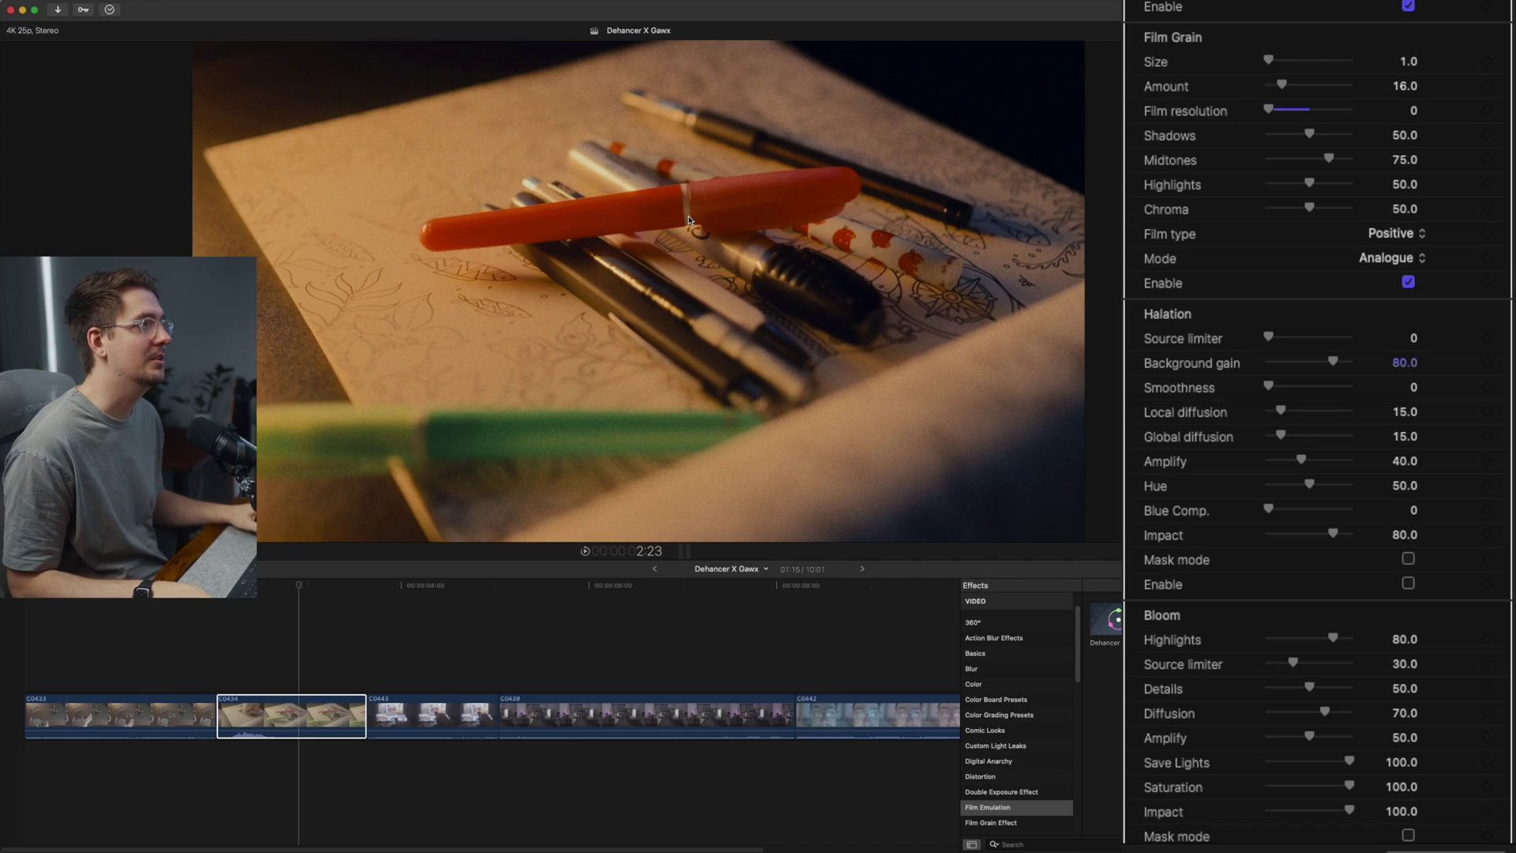
{"action": "key", "text": "super+Tab"}
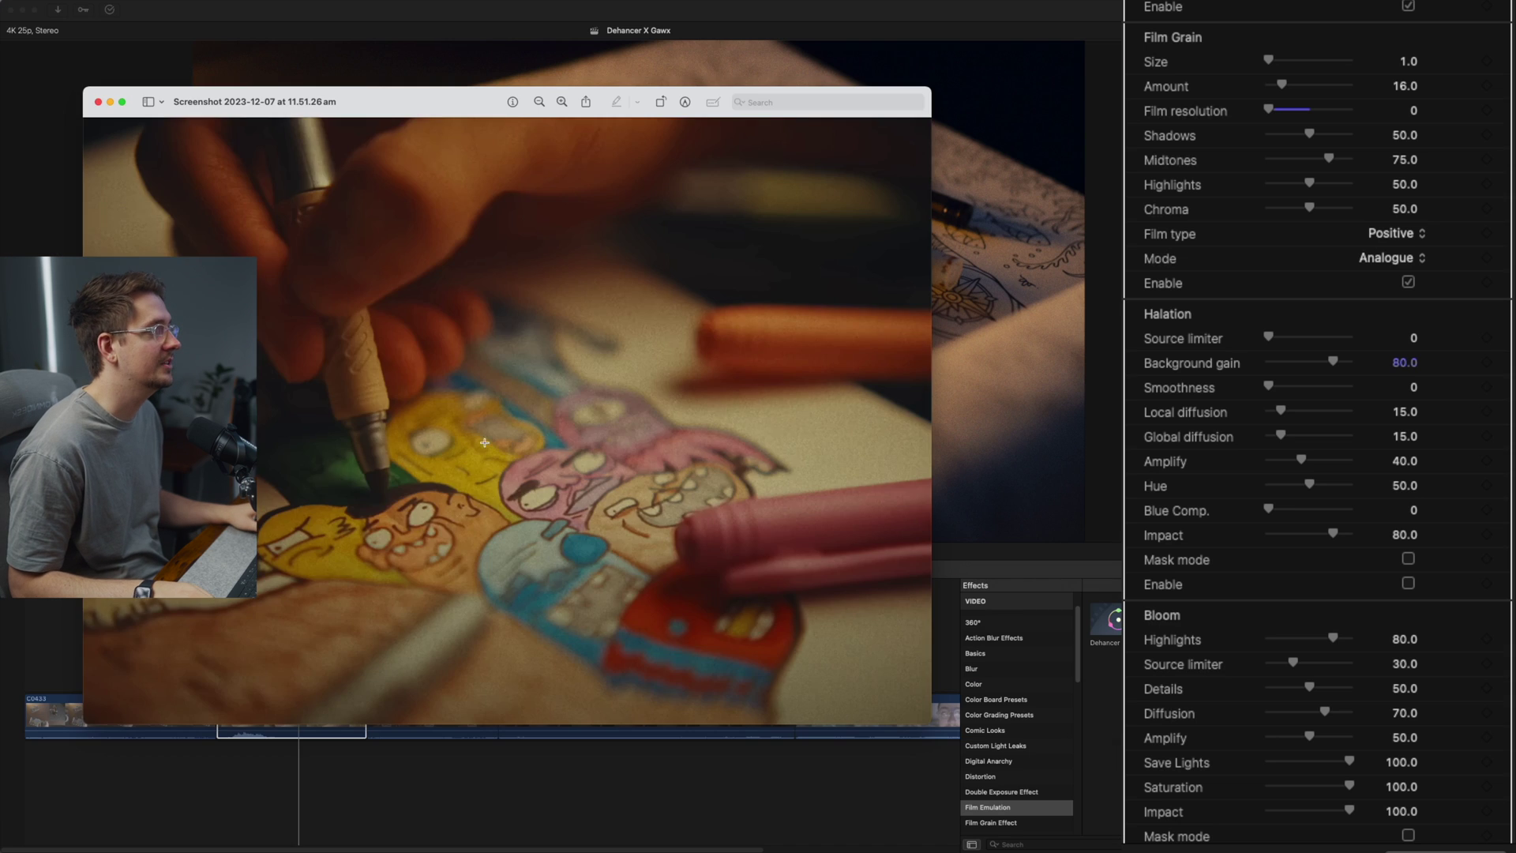
{"action": "key", "text": "Escape"}
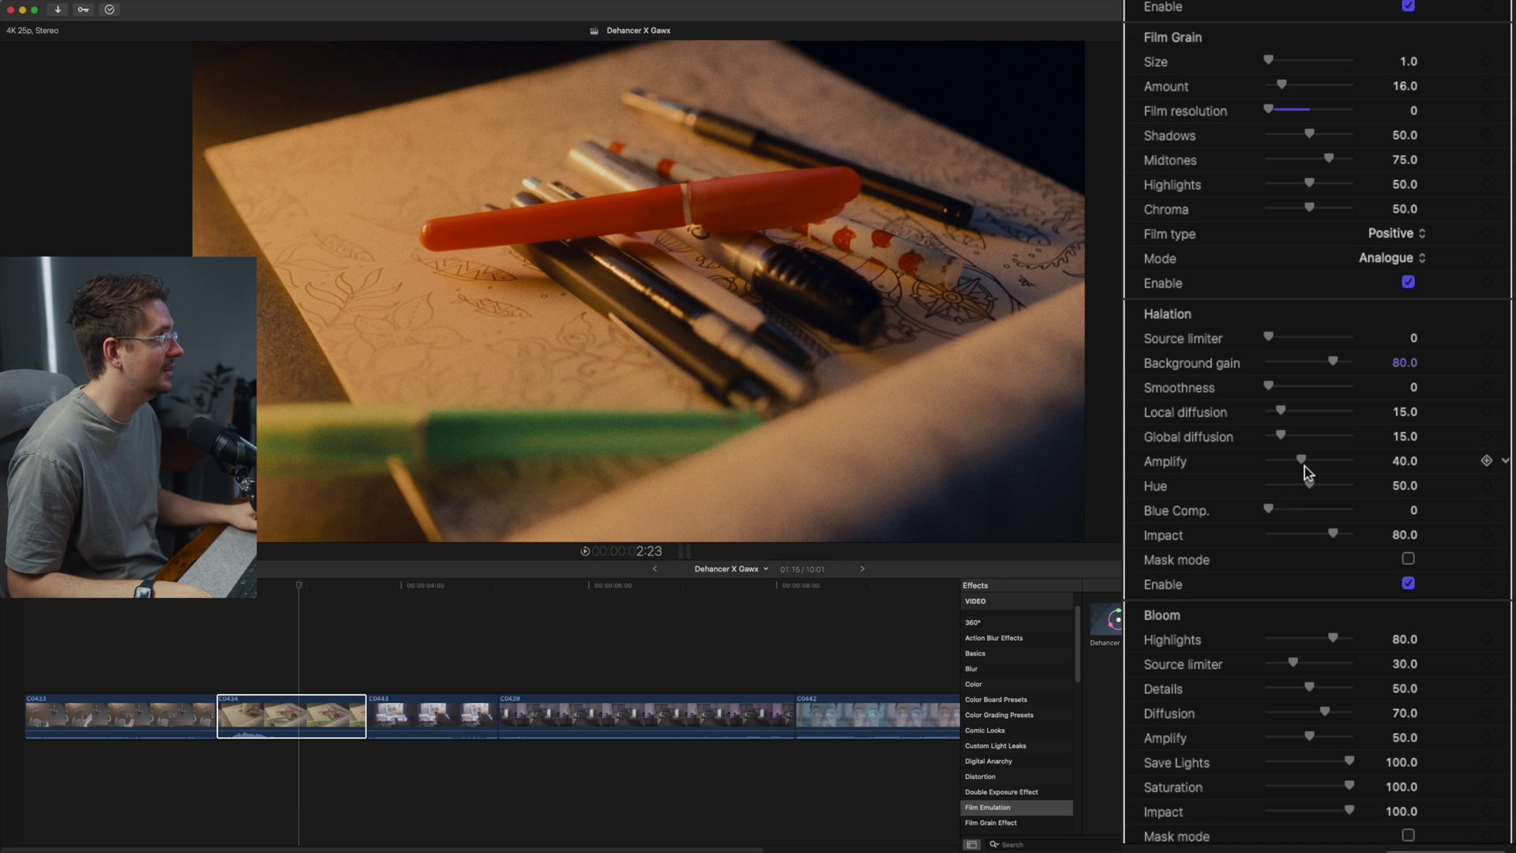
- Adjust Halation Amplify and lower Halation Local diffusion to 26, then recheck the reference
{"action": "left_click_drag", "start_coordinate": [1303, 465], "coordinate": [1336, 456]}
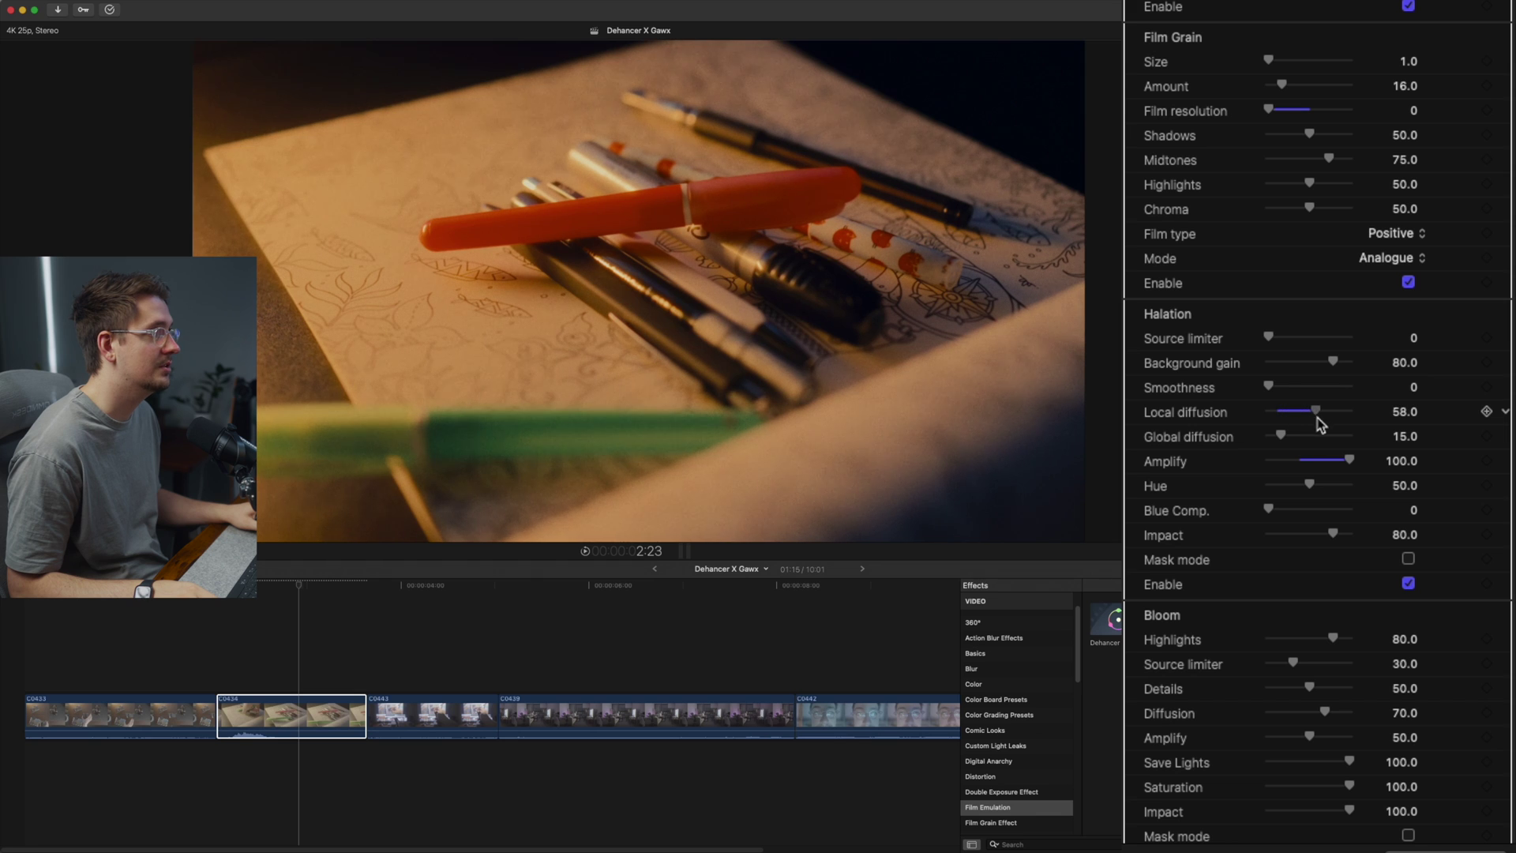
{"action": "left_click_drag", "start_coordinate": [1317, 418], "coordinate": [1361, 436]}
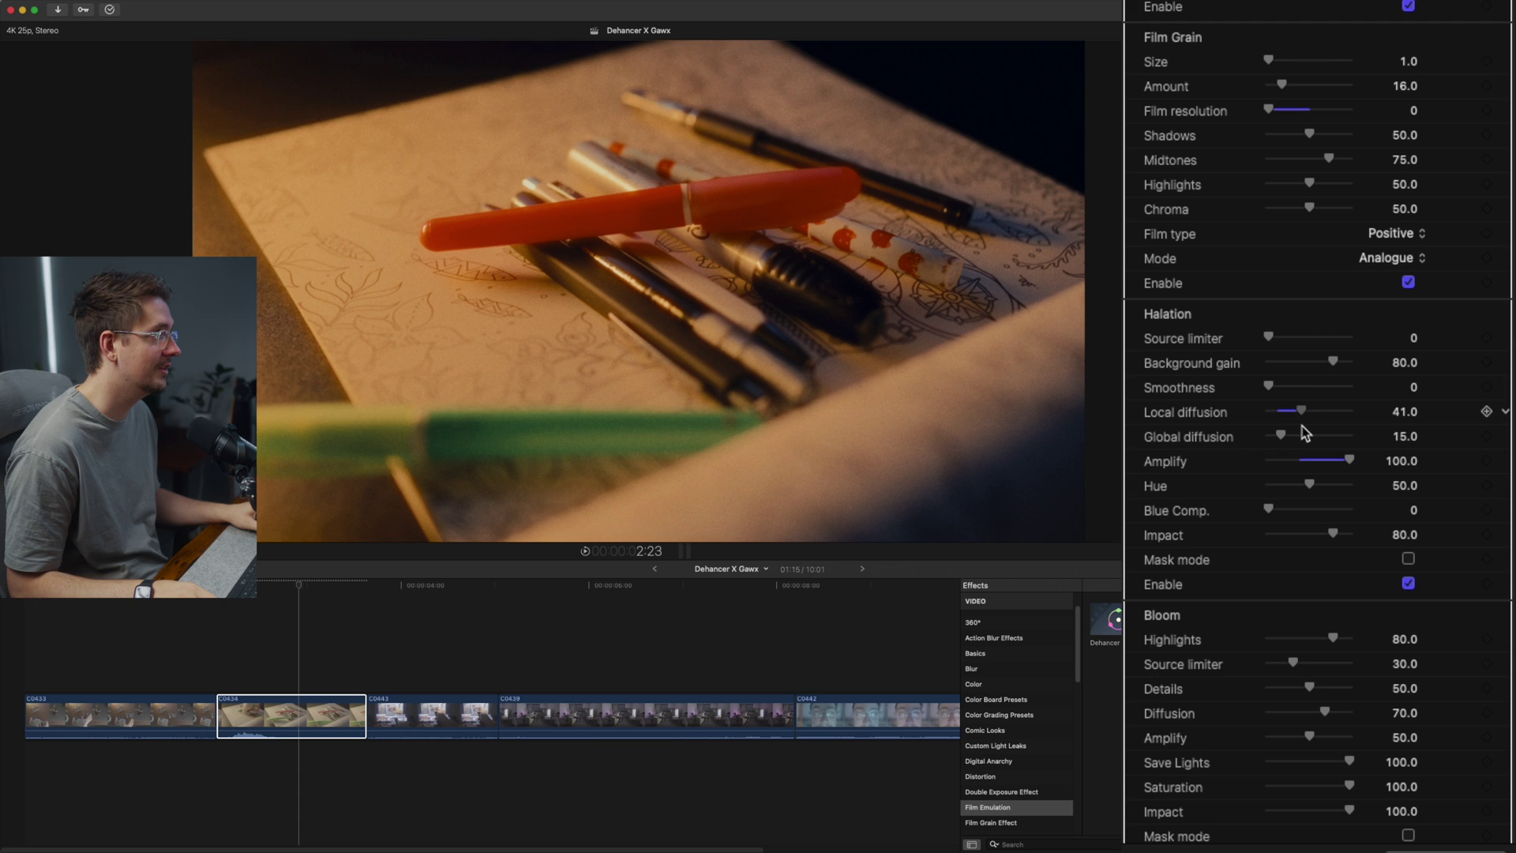
{"action": "left_click_drag", "start_coordinate": [1304, 432], "coordinate": [1301, 433]}
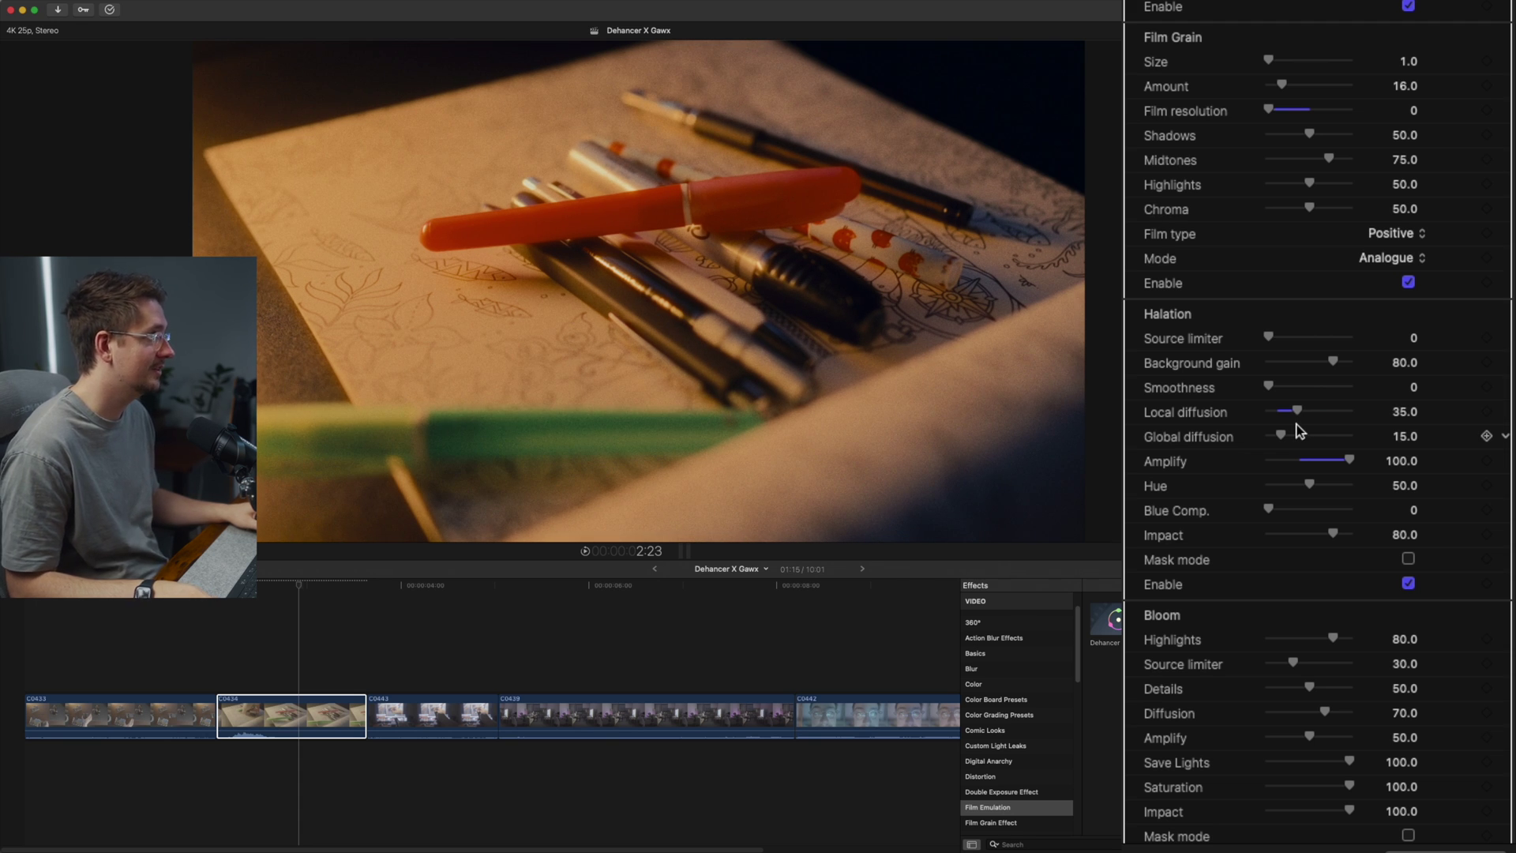
{"action": "key", "text": "super+Tab"}
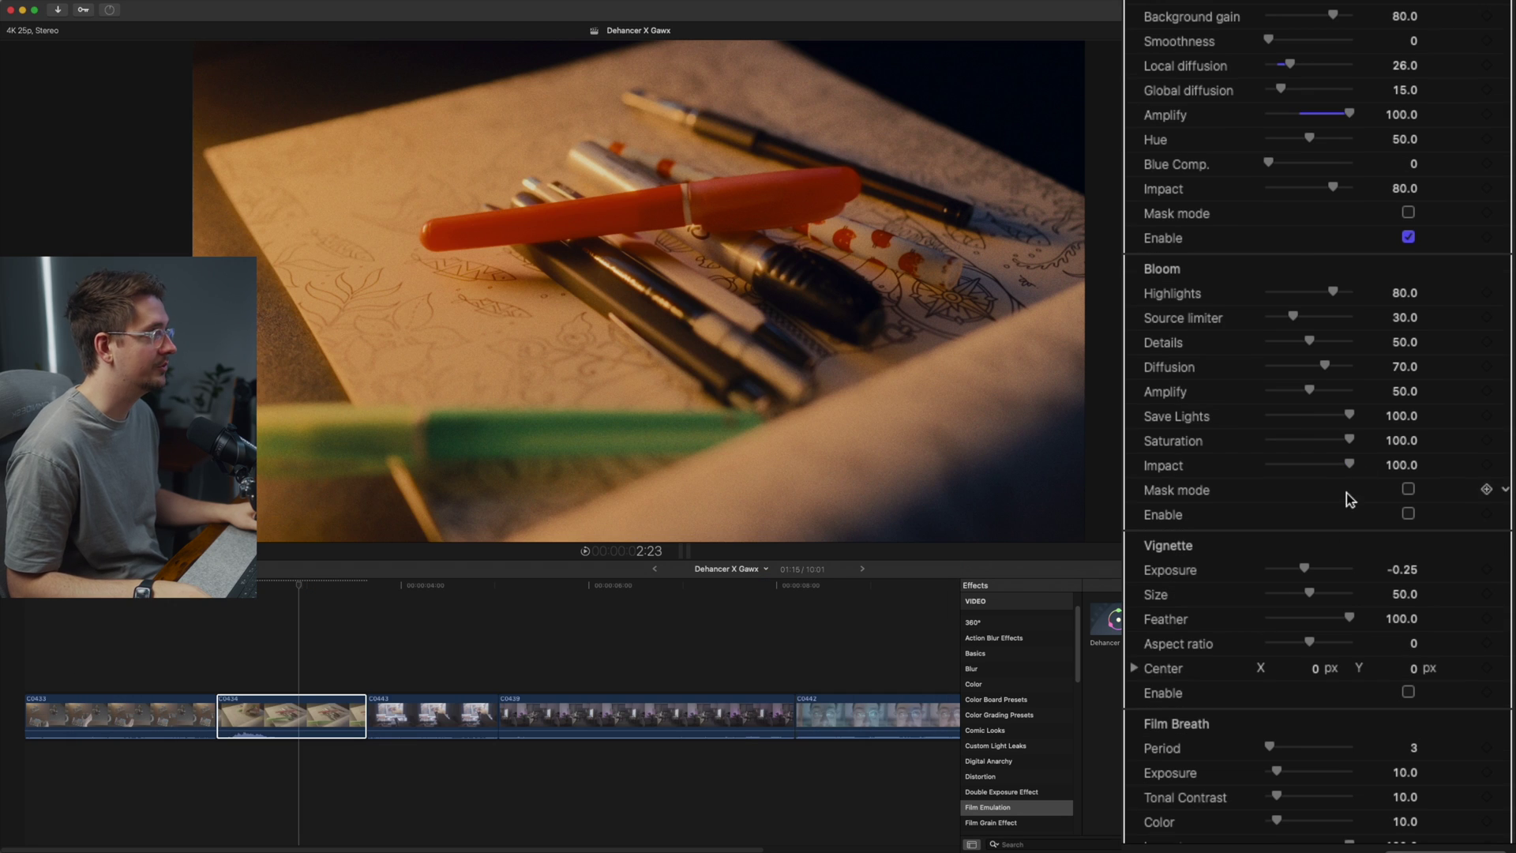
- Toggle Dehancer's Bloom on and off to compare, leaving it disabled
{"action": "left_click", "coordinate": [1410, 515]}
{"action": "left_click", "coordinate": [1410, 515]}
{"action": "left_click", "coordinate": [1410, 515]}
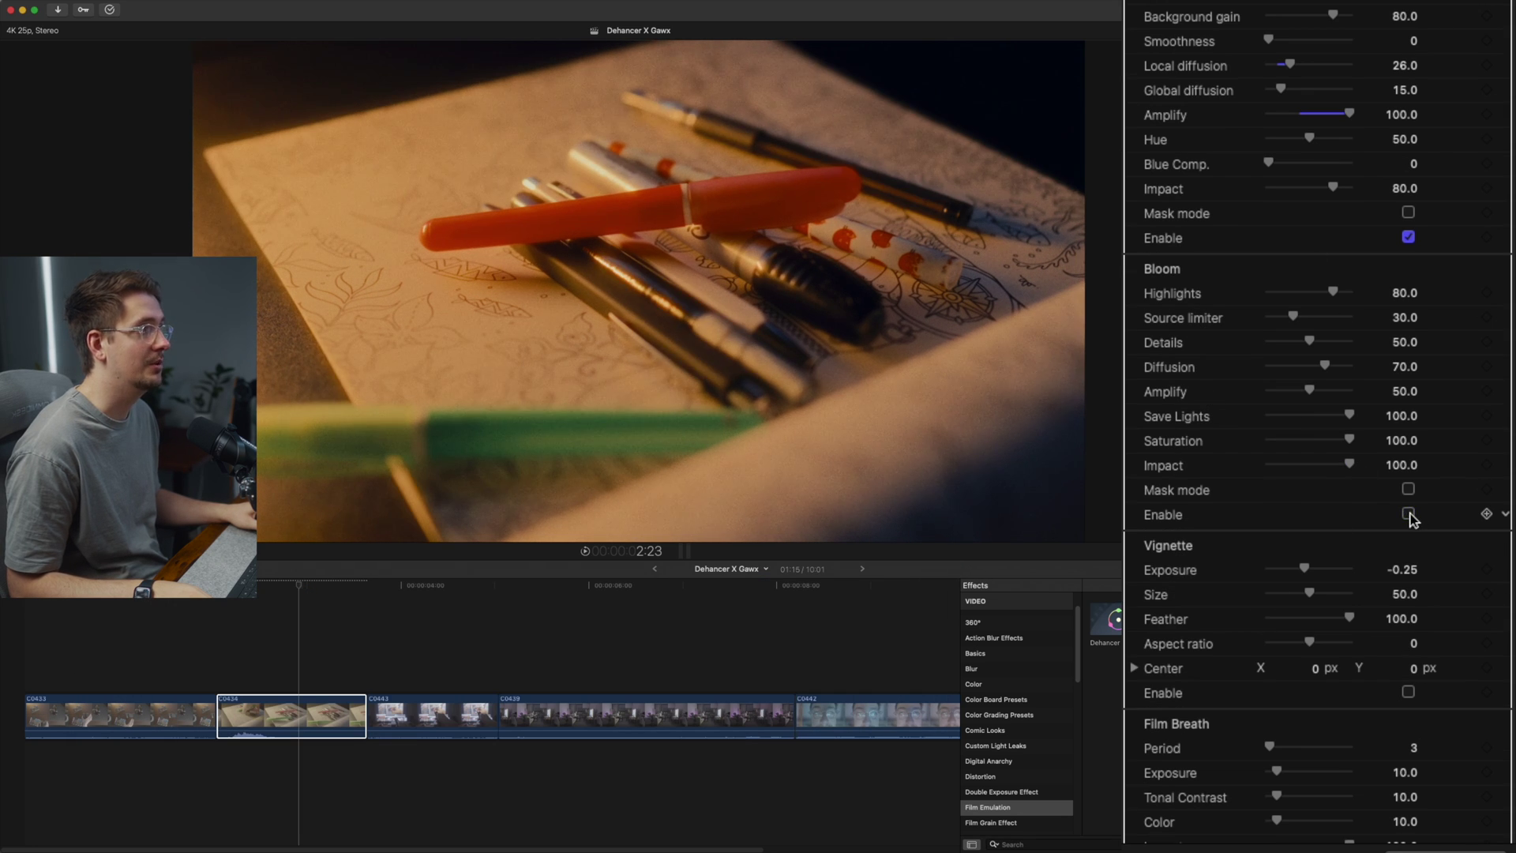
{"action": "left_click", "coordinate": [1410, 514]}
{"action": "left_click", "coordinate": [1411, 515]}
{"action": "left_click", "coordinate": [1411, 515]}
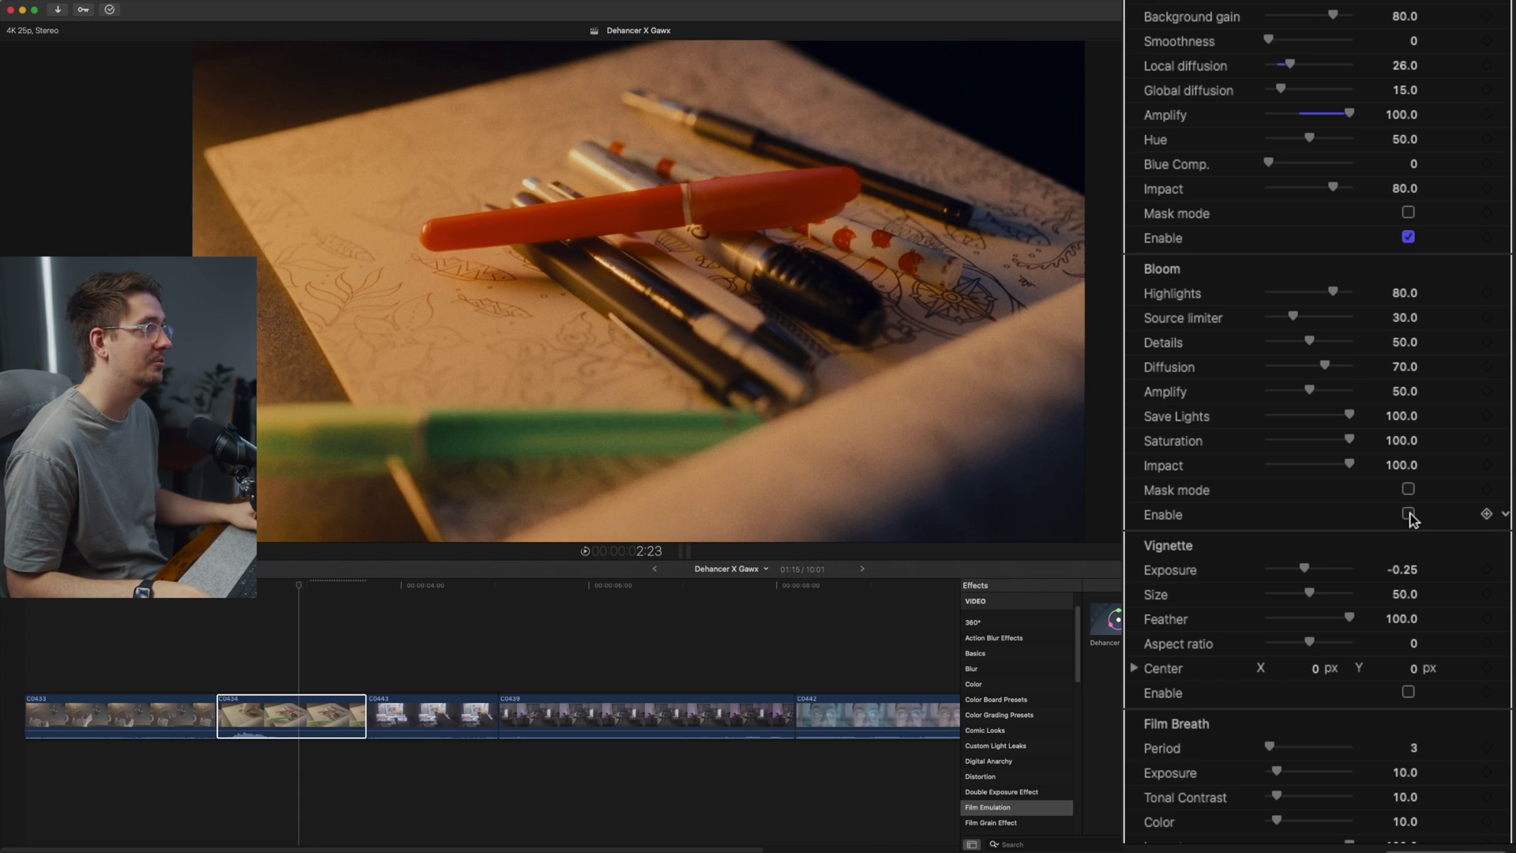
{"action": "left_click", "coordinate": [1410, 515]}
{"action": "left_click", "coordinate": [1410, 515]}
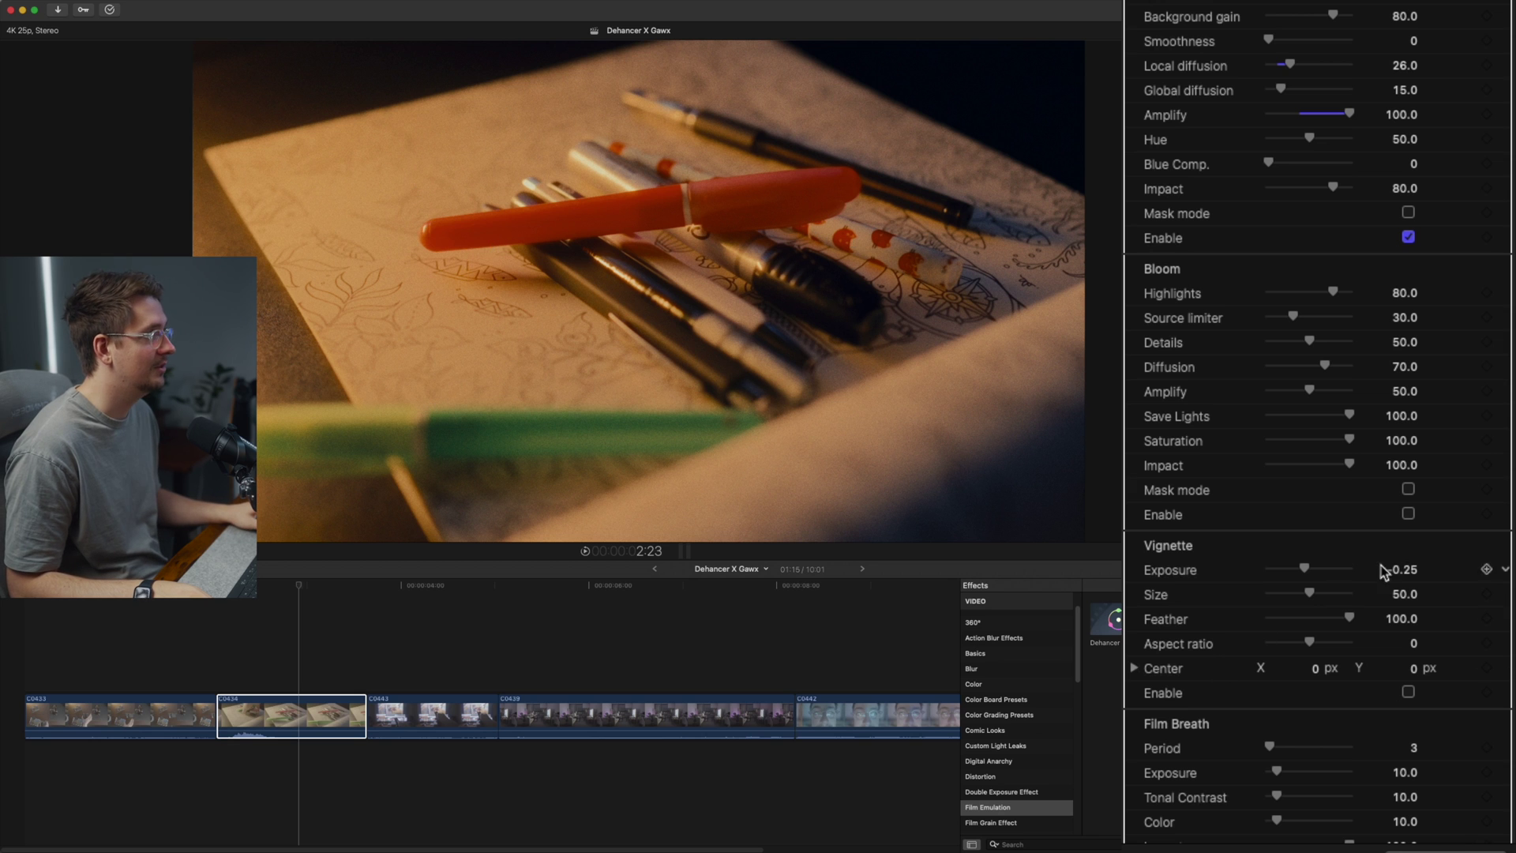
{"action": "left_click", "coordinate": [1409, 515]}
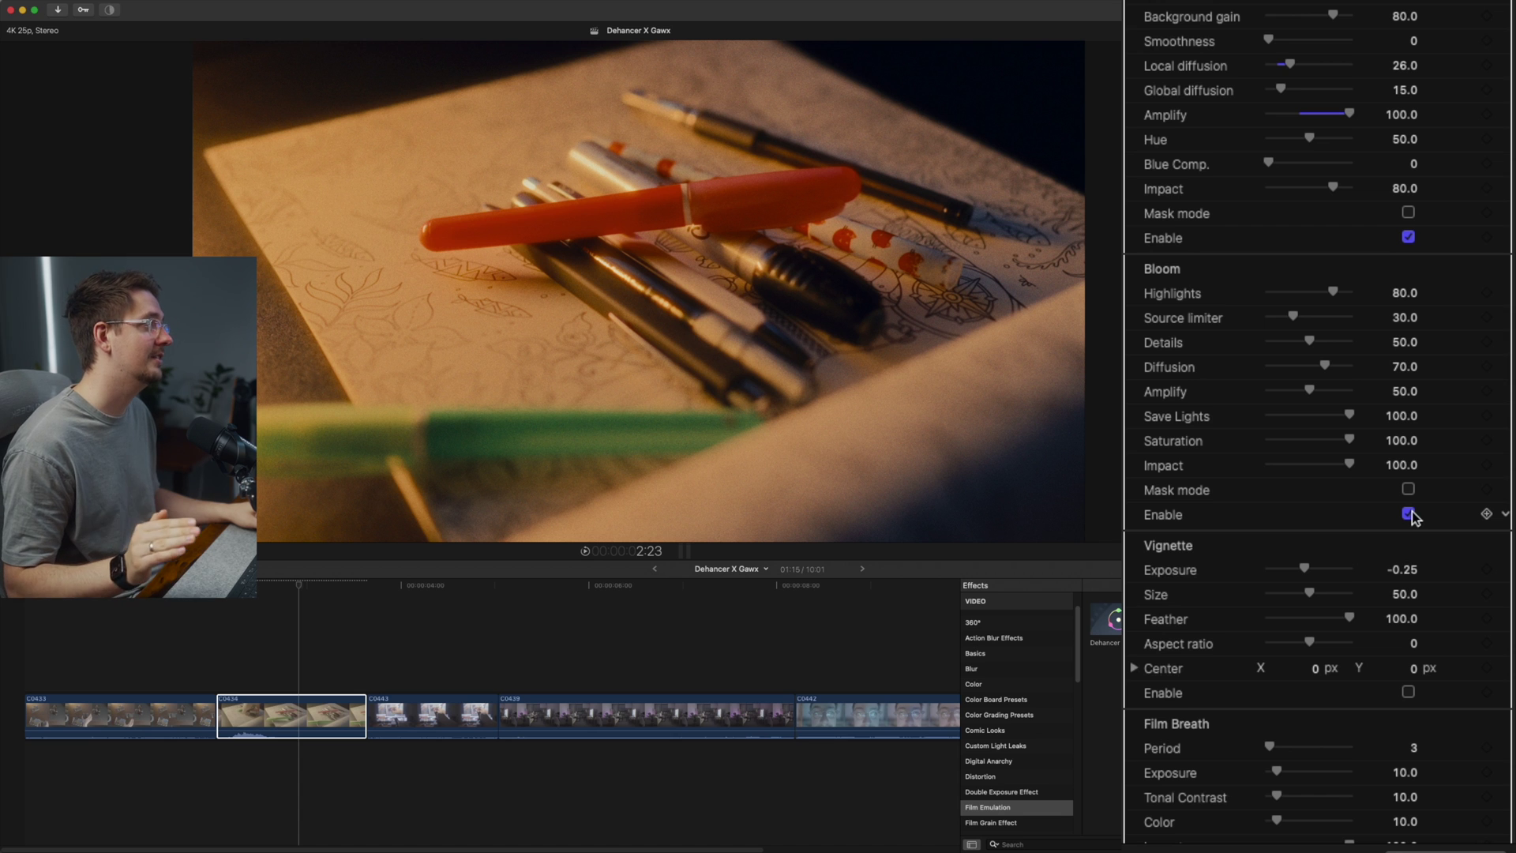
{"action": "left_click", "coordinate": [1410, 515]}
{"action": "scroll", "coordinate": [1173, 506], "scroll_direction": "down", "scroll_amount": 5}
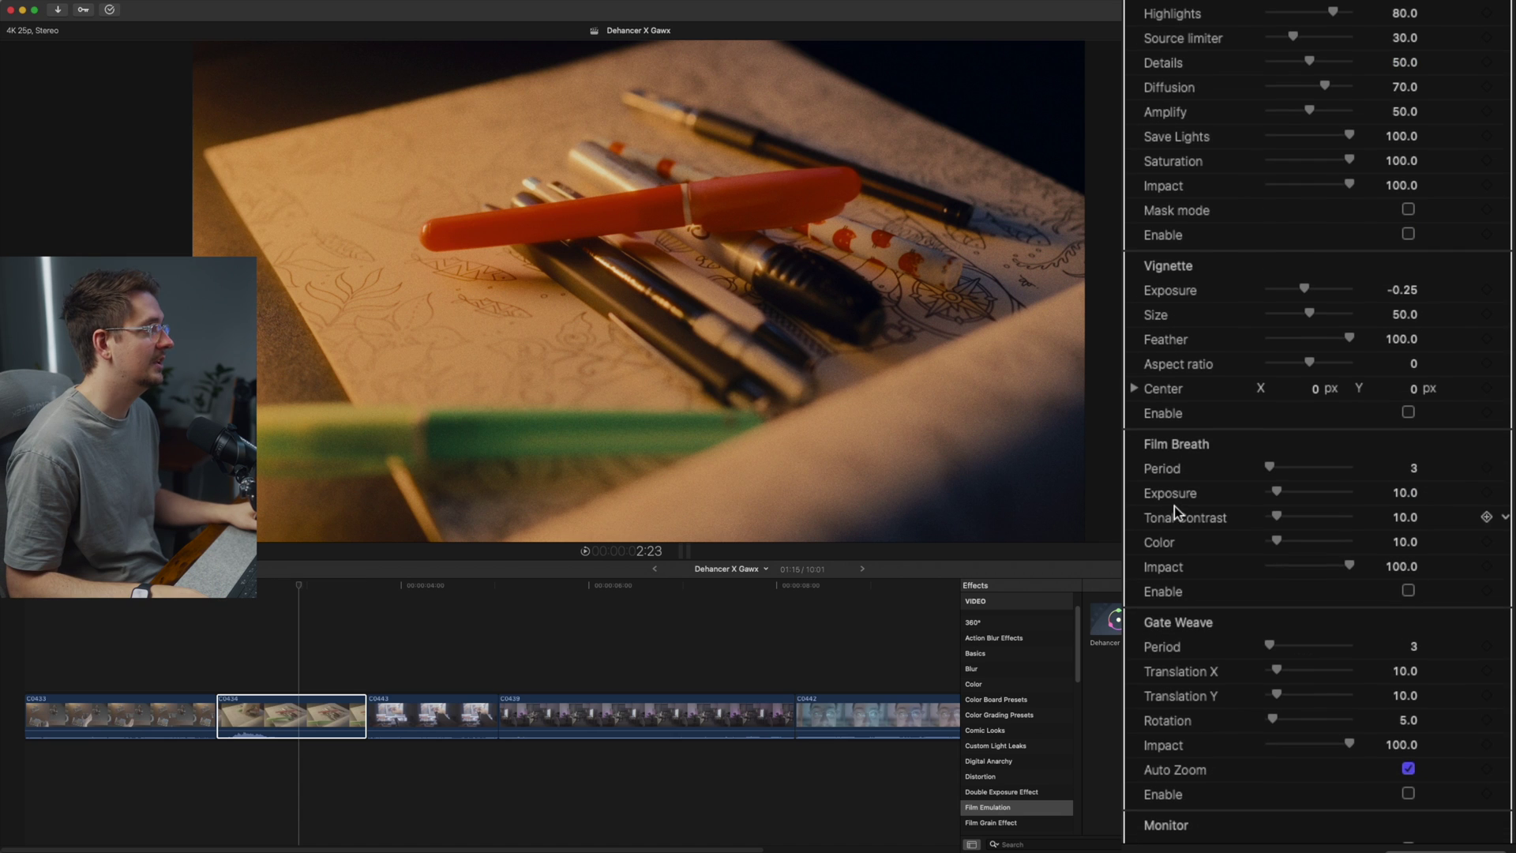
- Preview the Vignette stage and leave it switched off
{"action": "left_click", "coordinate": [1409, 416]}
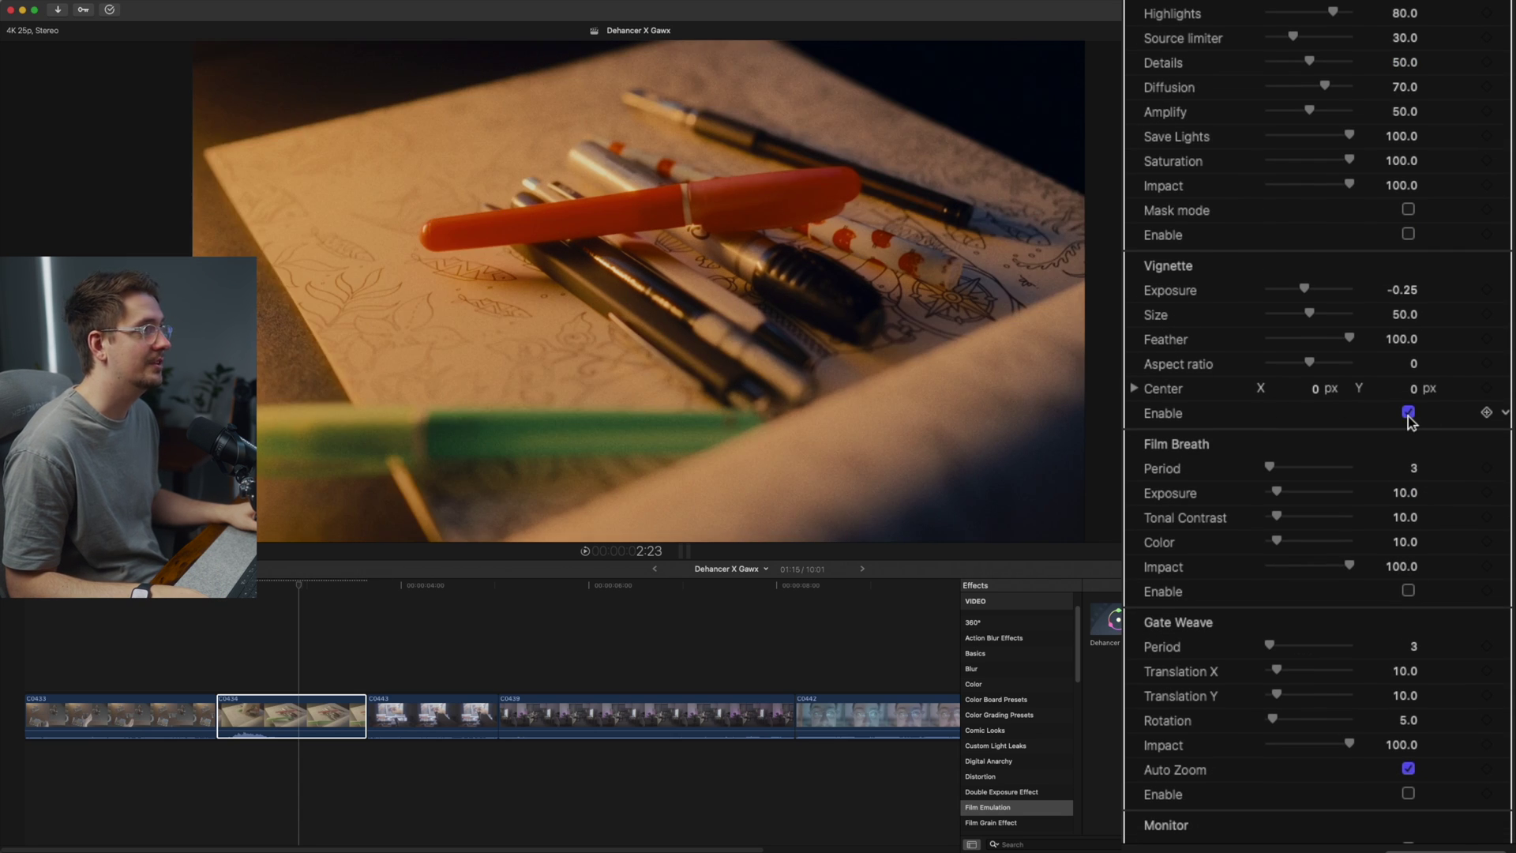
{"action": "left_click", "coordinate": [1409, 413]}
{"action": "scroll", "coordinate": [1382, 489], "scroll_direction": "down", "scroll_amount": 5}
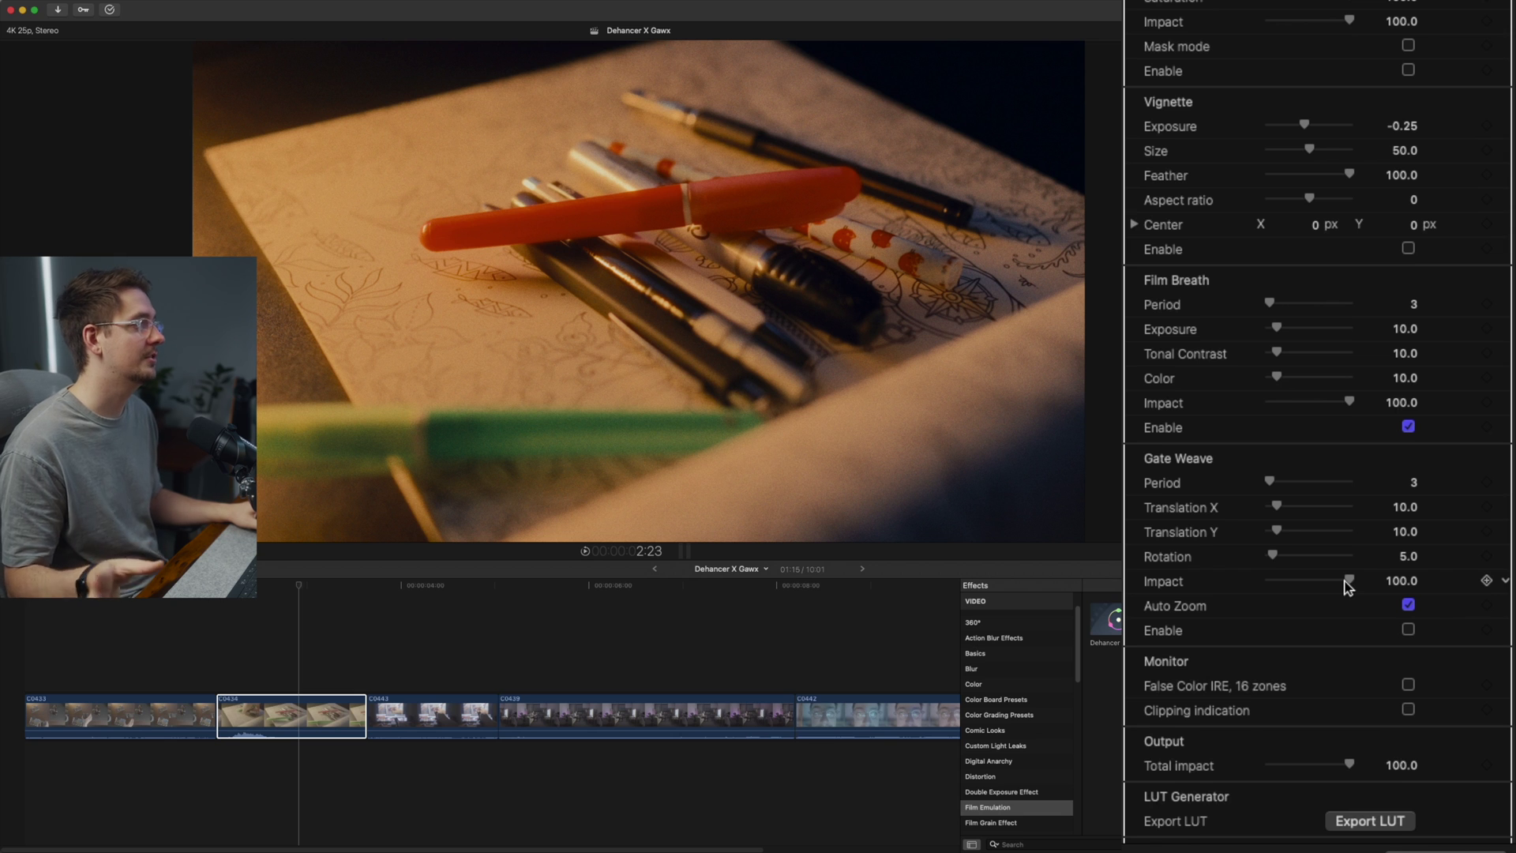
- Enable Gate Weave, play back the pens clip, and compare it with the reference screenshot
{"action": "scroll", "coordinate": [1347, 586], "scroll_direction": "down", "scroll_amount": 2}
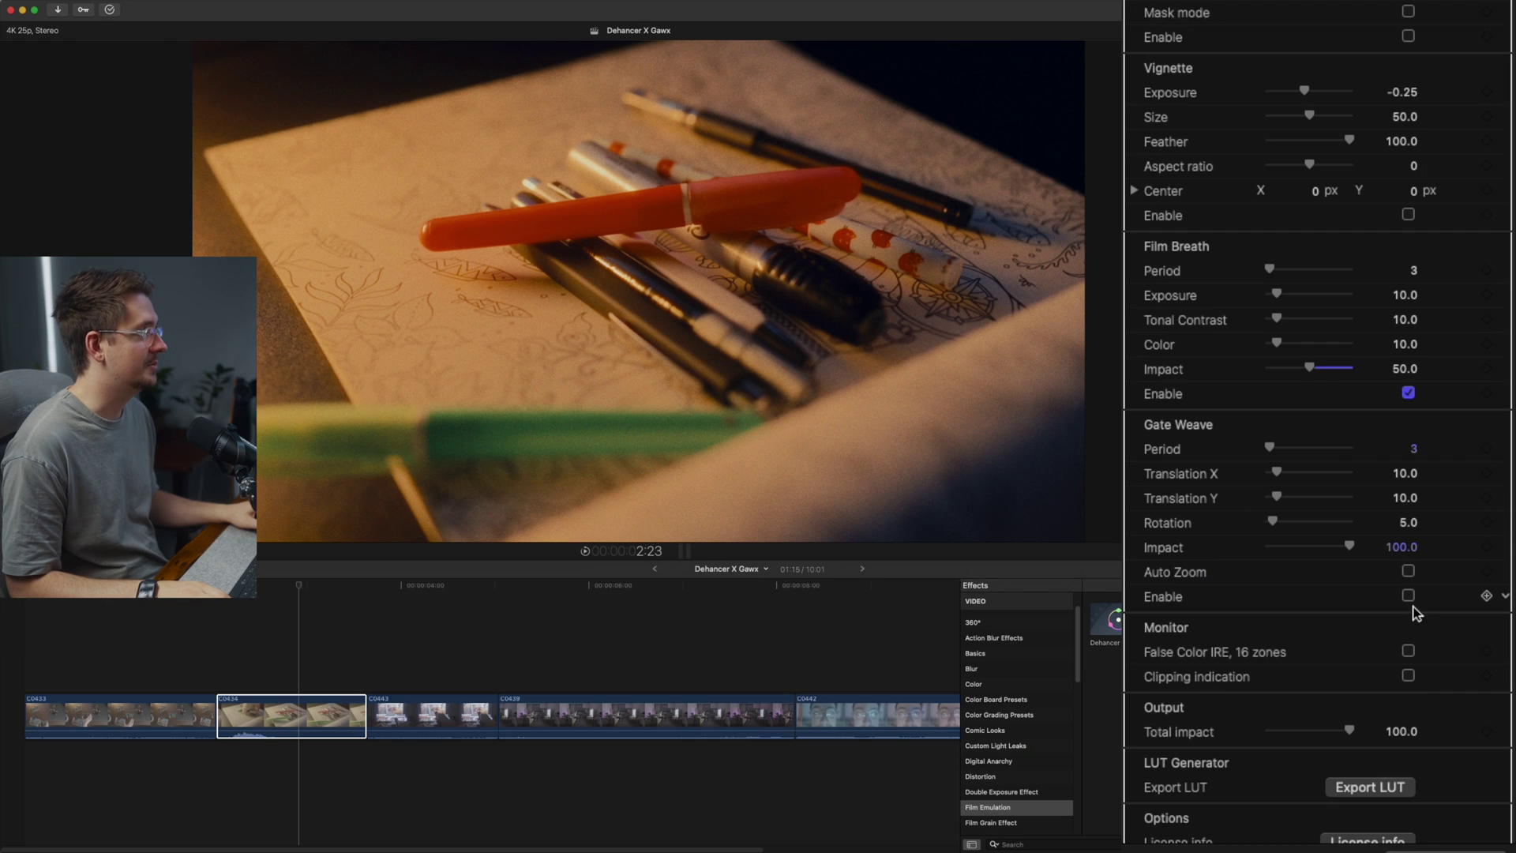
{"action": "left_click", "coordinate": [1405, 598]}
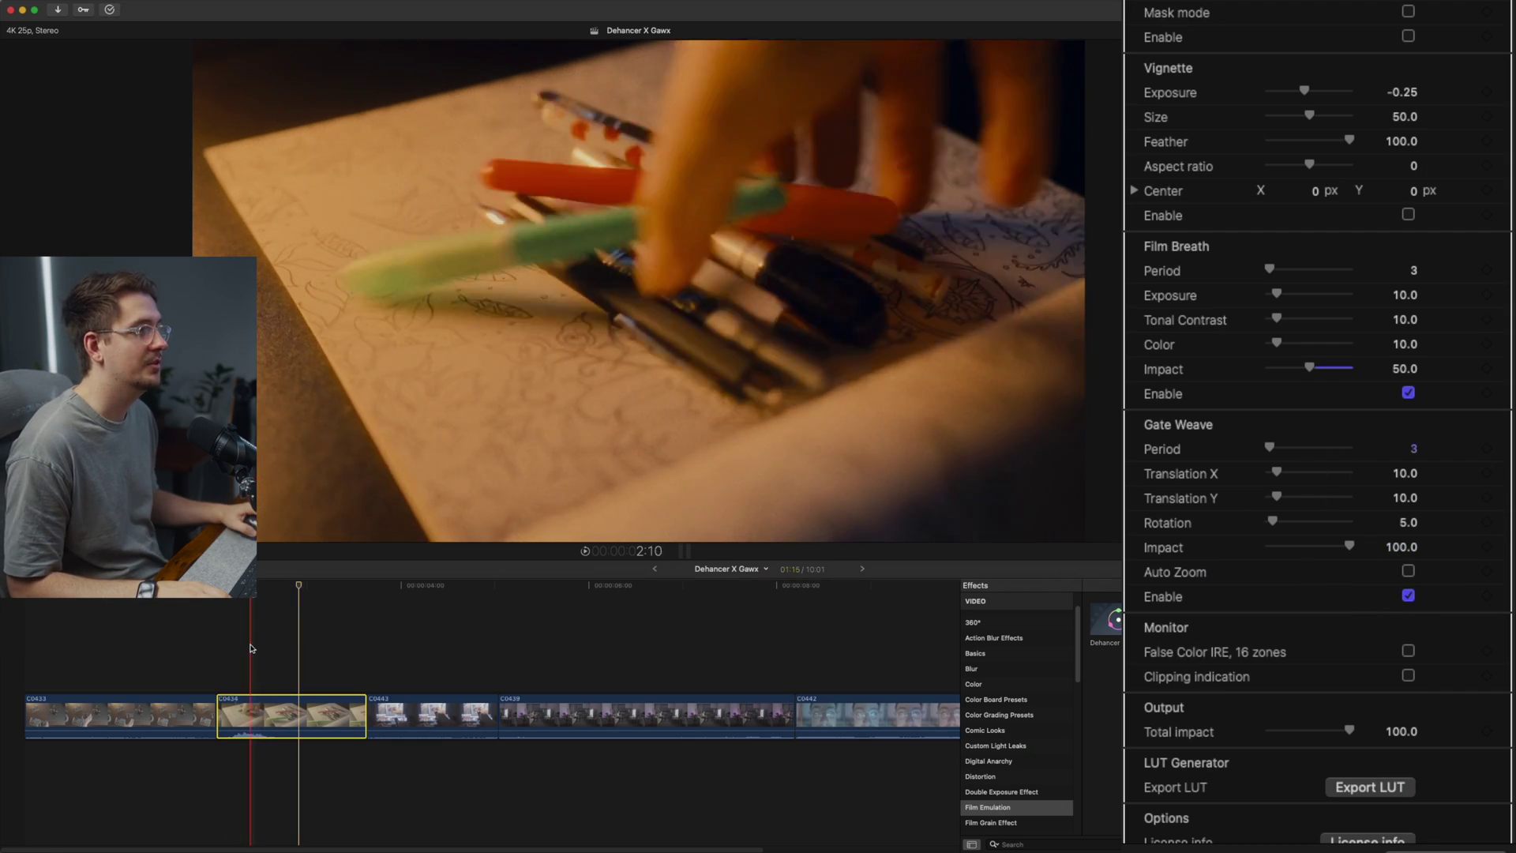
{"action": "left_click", "coordinate": [227, 715]}
{"action": "key", "text": "space"}
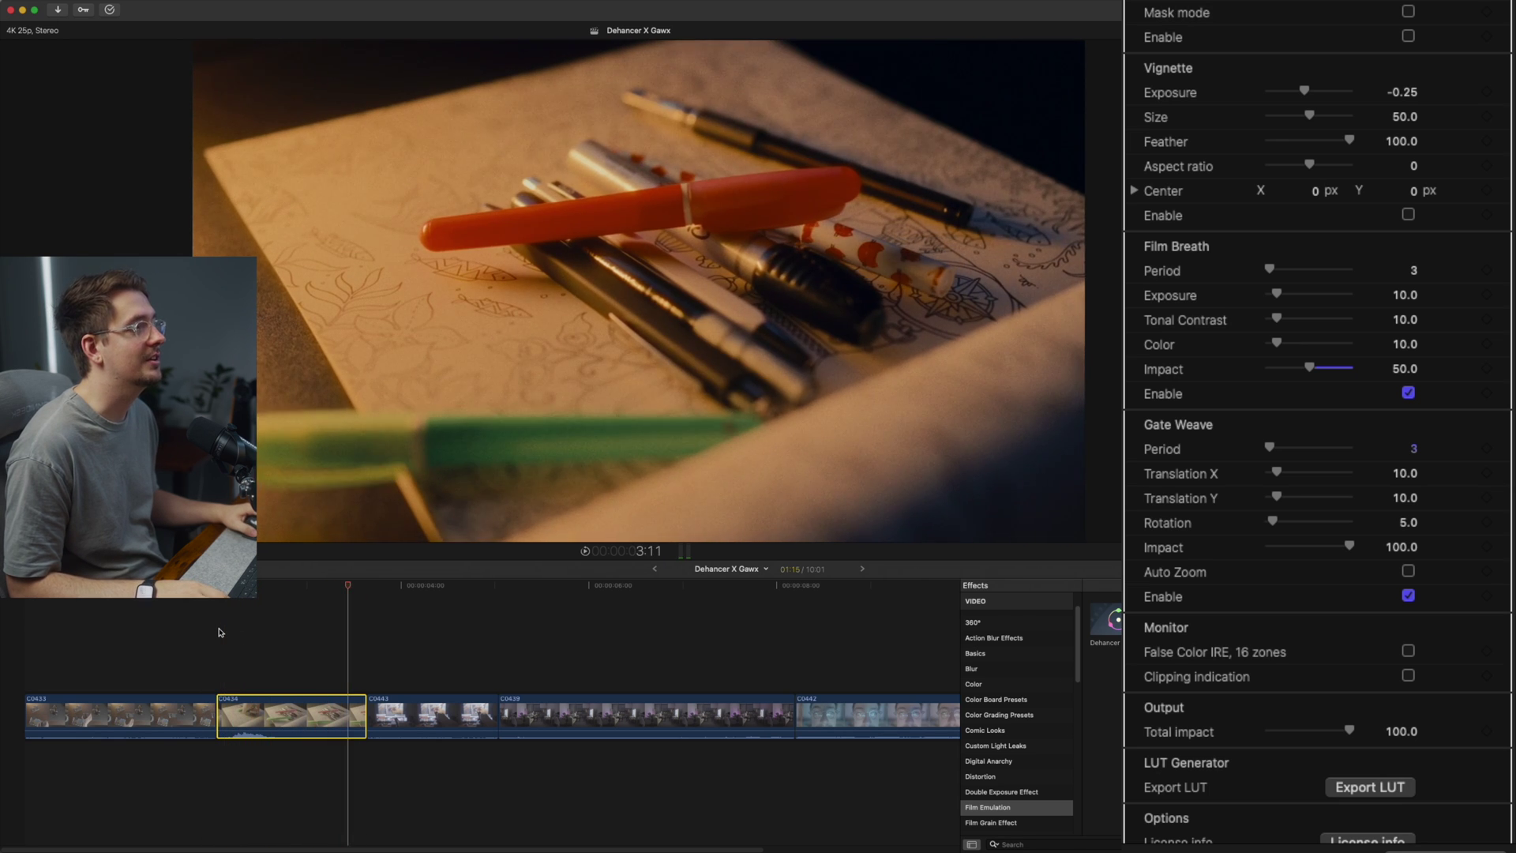
{"action": "key", "text": "super+Tab"}
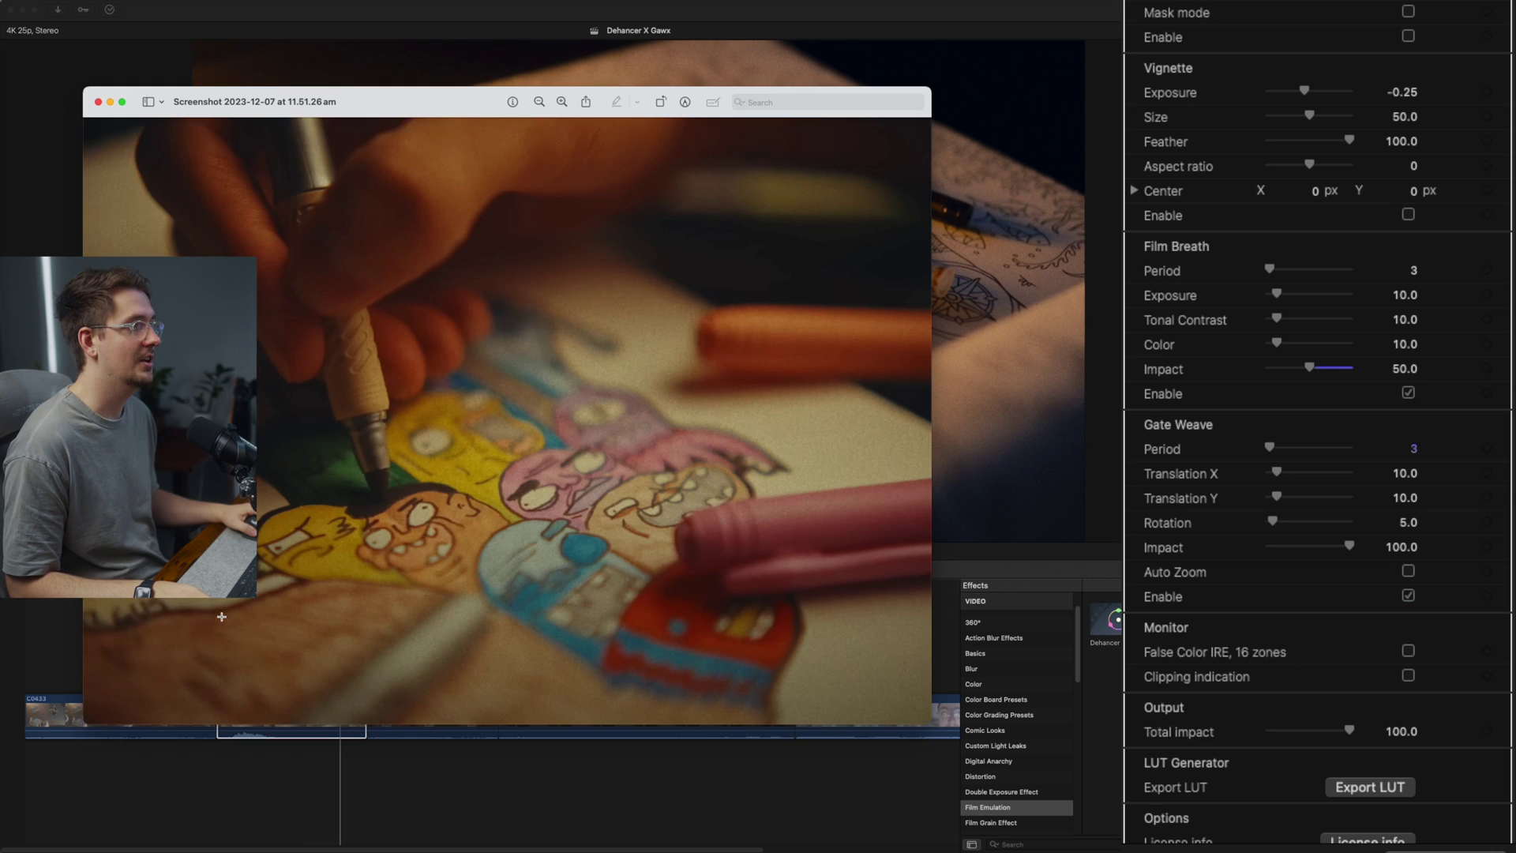
{"action": "key", "text": "super+Tab"}
{"action": "key", "text": "super+Tab"}
{"action": "key", "text": "super+Tab"}
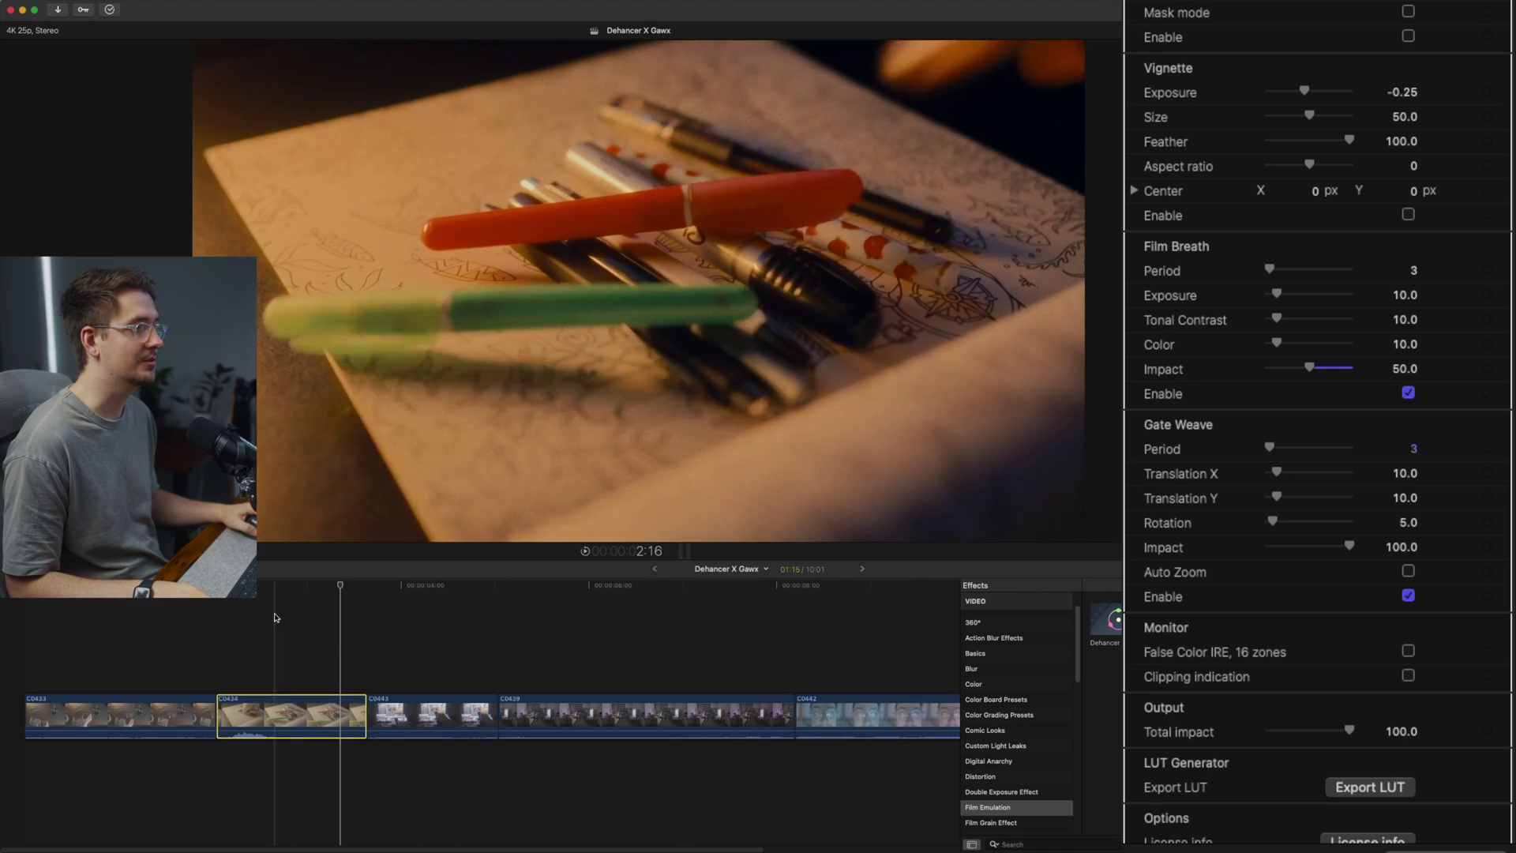
{"action": "key", "text": "super+Tab"}
{"action": "key", "text": "super+Tab"}
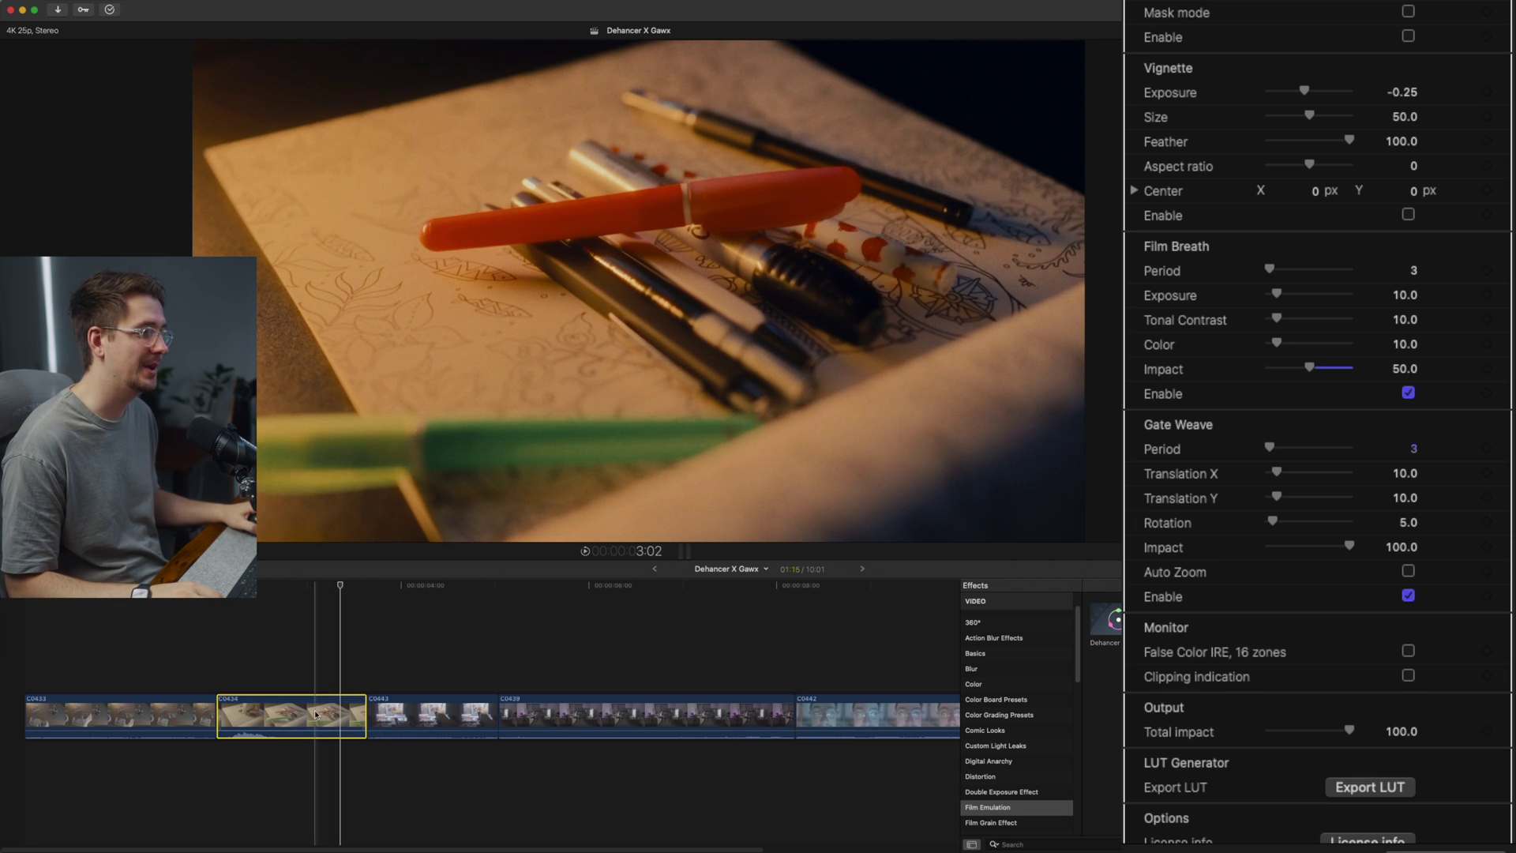
- Paste the pens clip's Dehancer Pro effect onto C0433, C0439 and the other timeline clips
{"action": "left_click", "coordinate": [113, 712]}
{"action": "key", "text": "shift+super+v"}
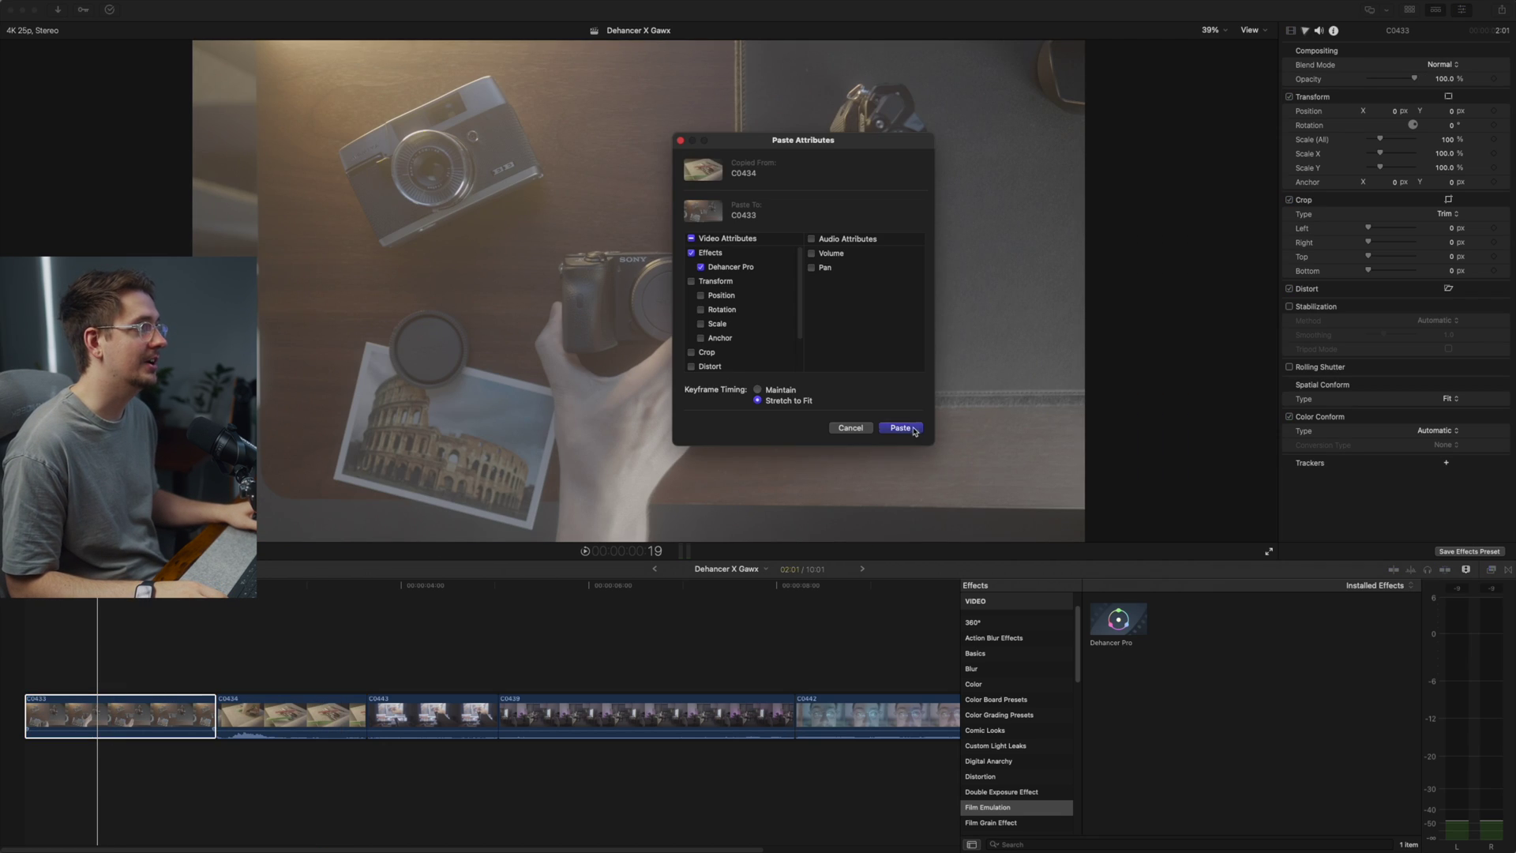
{"action": "left_click", "coordinate": [901, 428]}
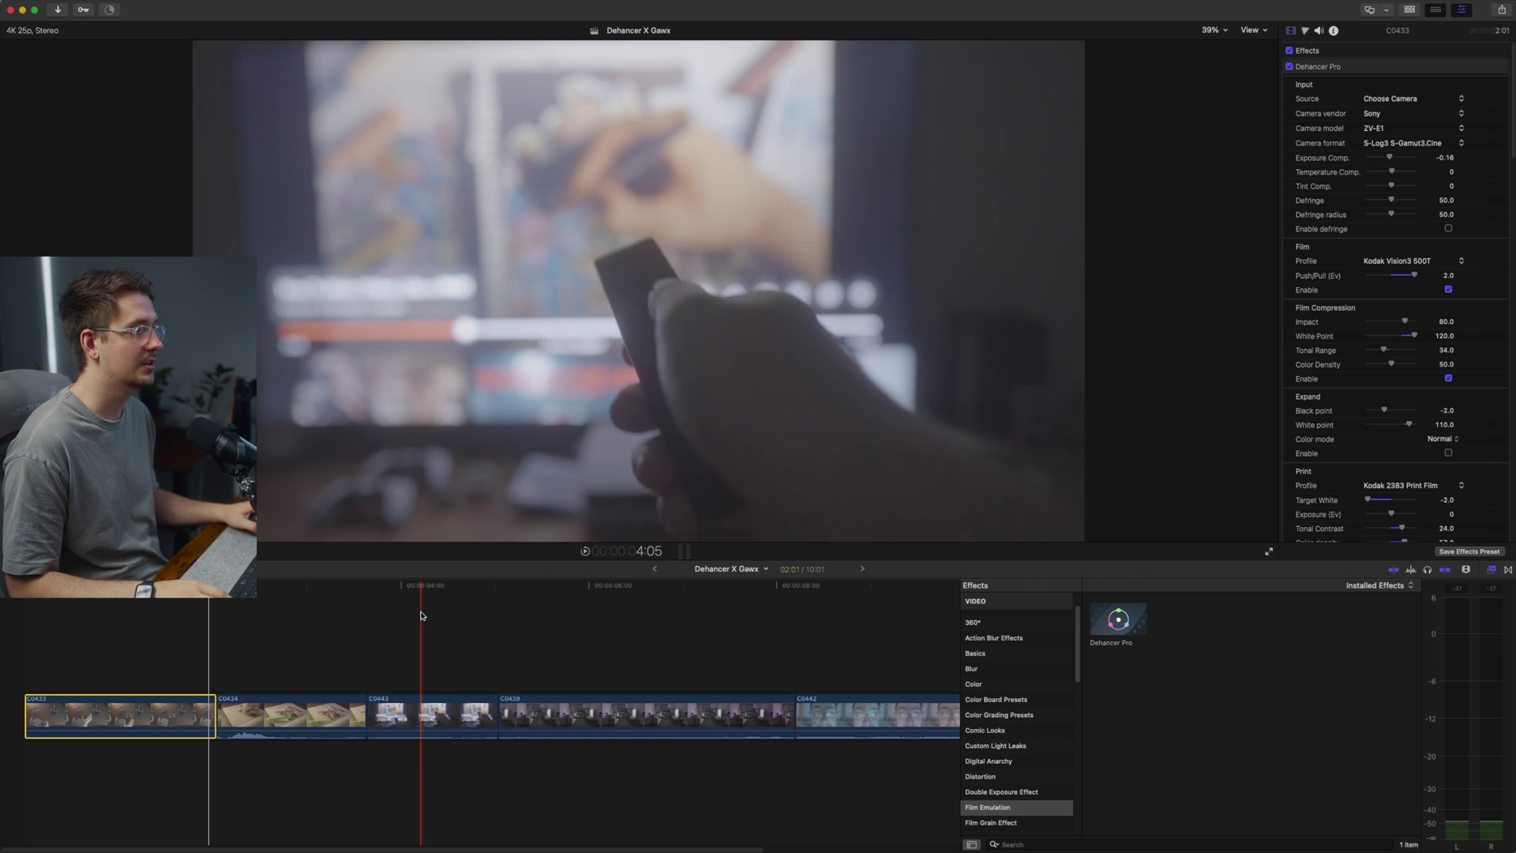
{"action": "left_click", "coordinate": [420, 715]}
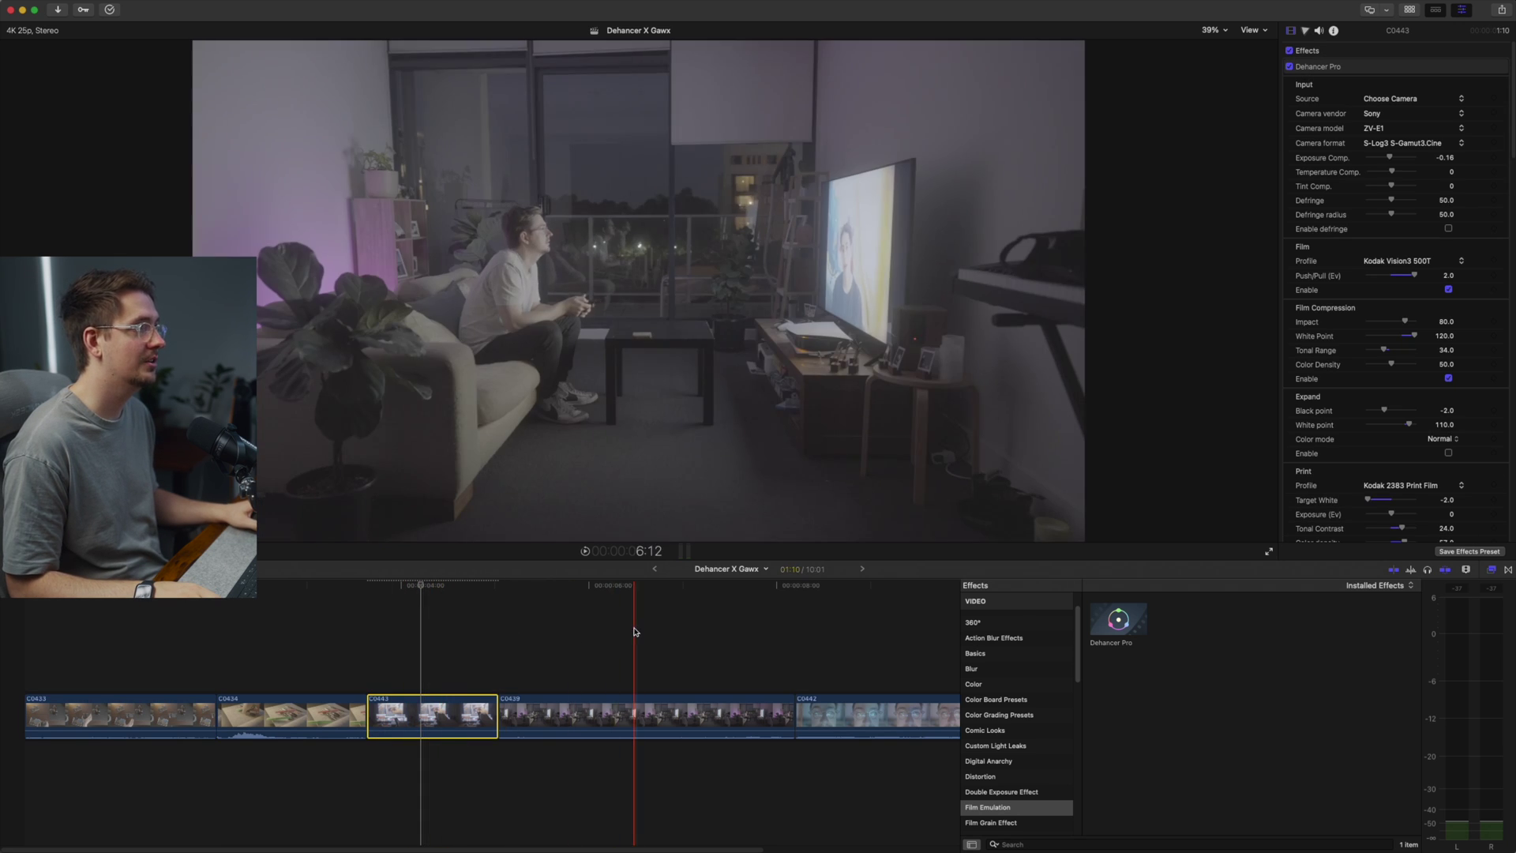
{"action": "left_click", "coordinate": [634, 715]}
{"action": "key", "text": "super+shift+v"}
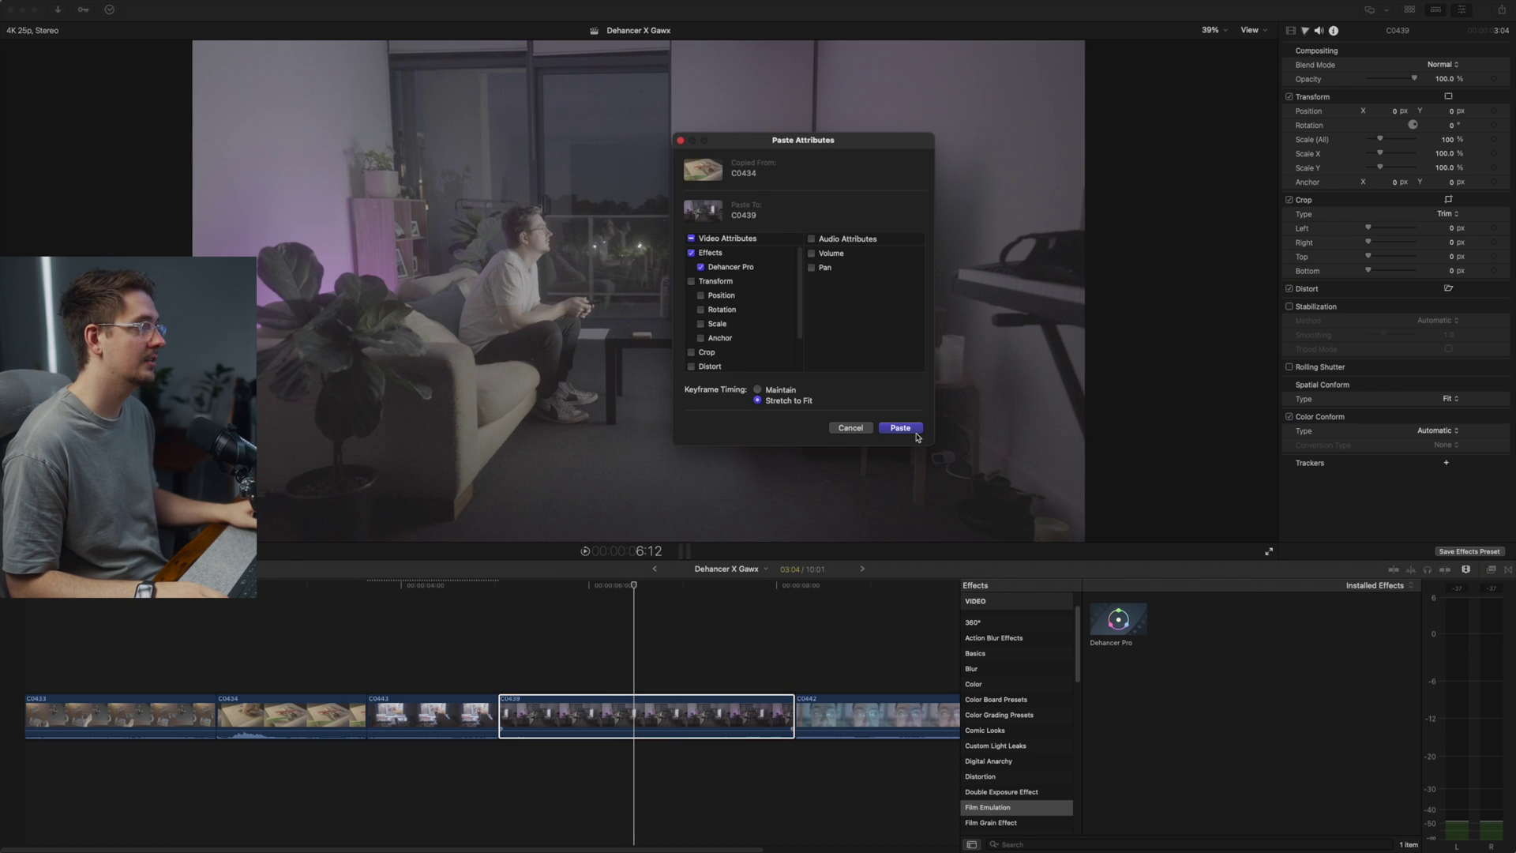
{"action": "key", "text": "Return"}
{"action": "left_click", "coordinate": [896, 715]}
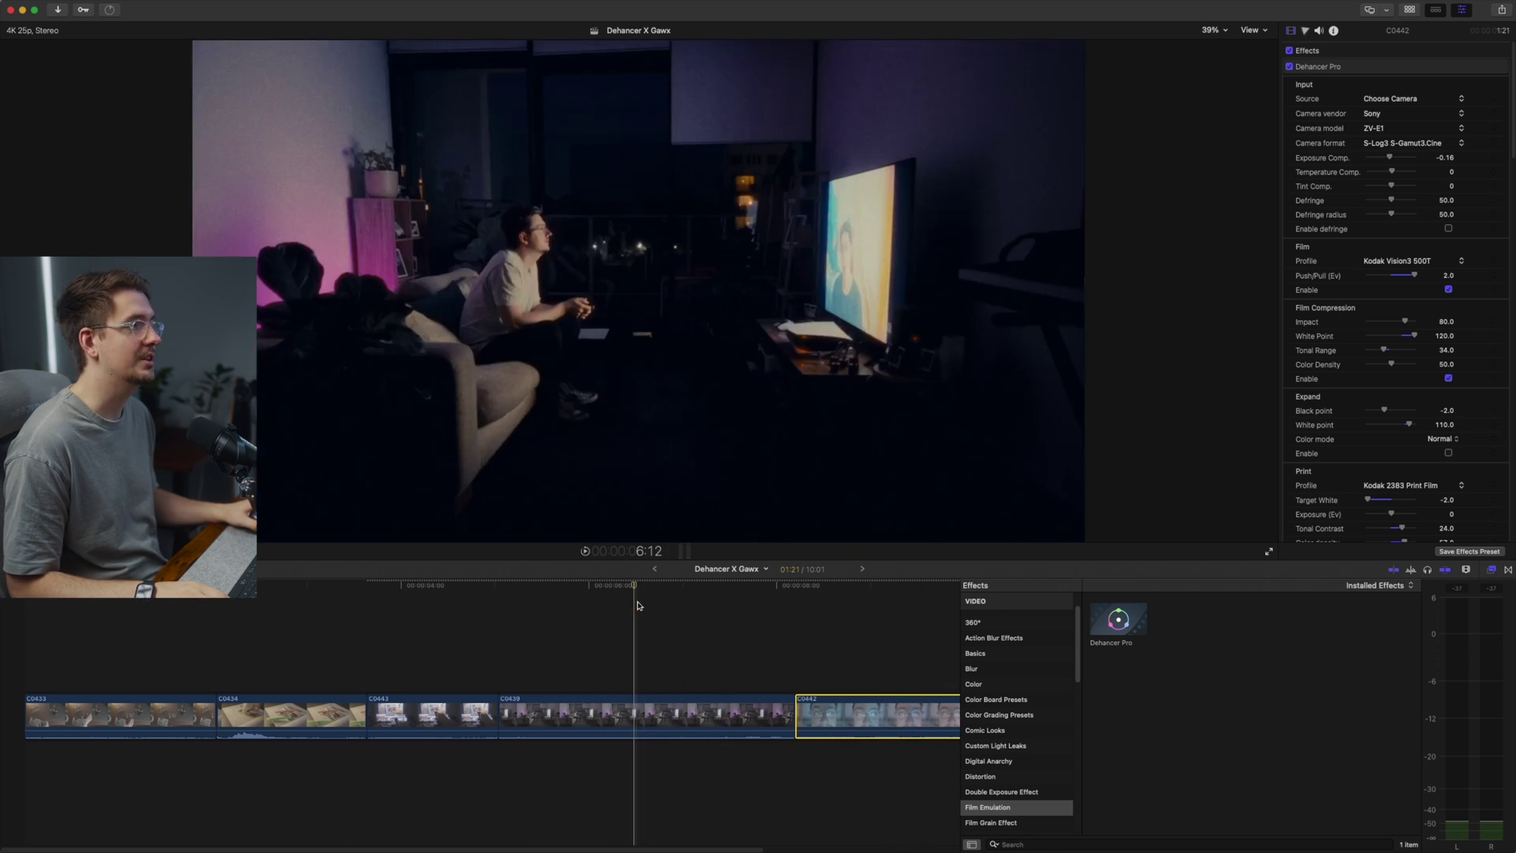
{"action": "left_click", "coordinate": [637, 602]}
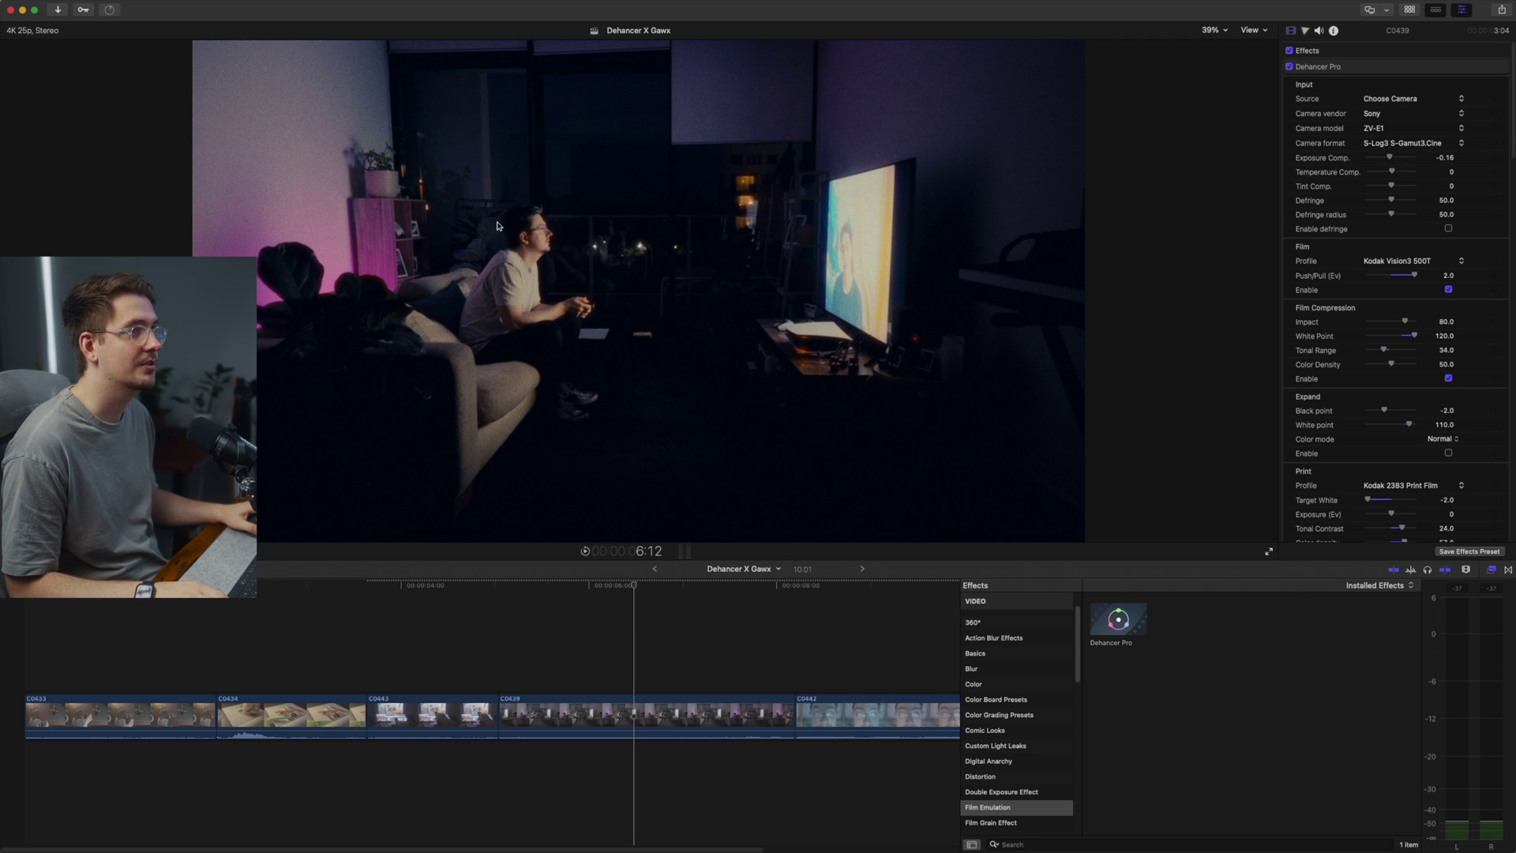
- Fit the whole edit in the timeline, select the 4:3 letterbox clip, and choose Subtle_film_Dust in the Browser
{"action": "left_click", "coordinate": [1410, 10]}
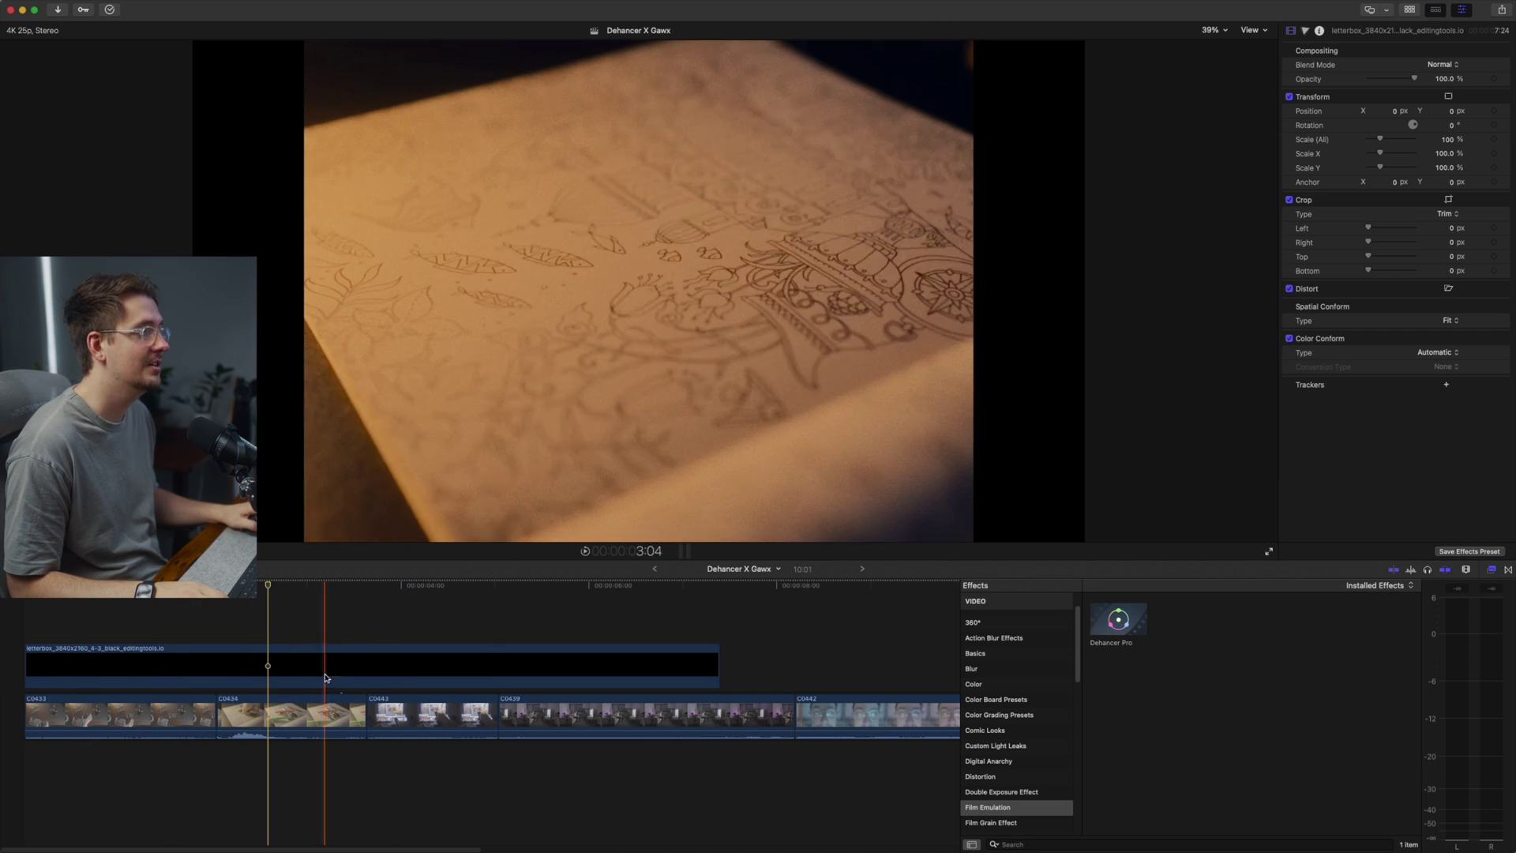
{"action": "key", "text": "super+minus"}
{"action": "left_click", "coordinate": [147, 656]}
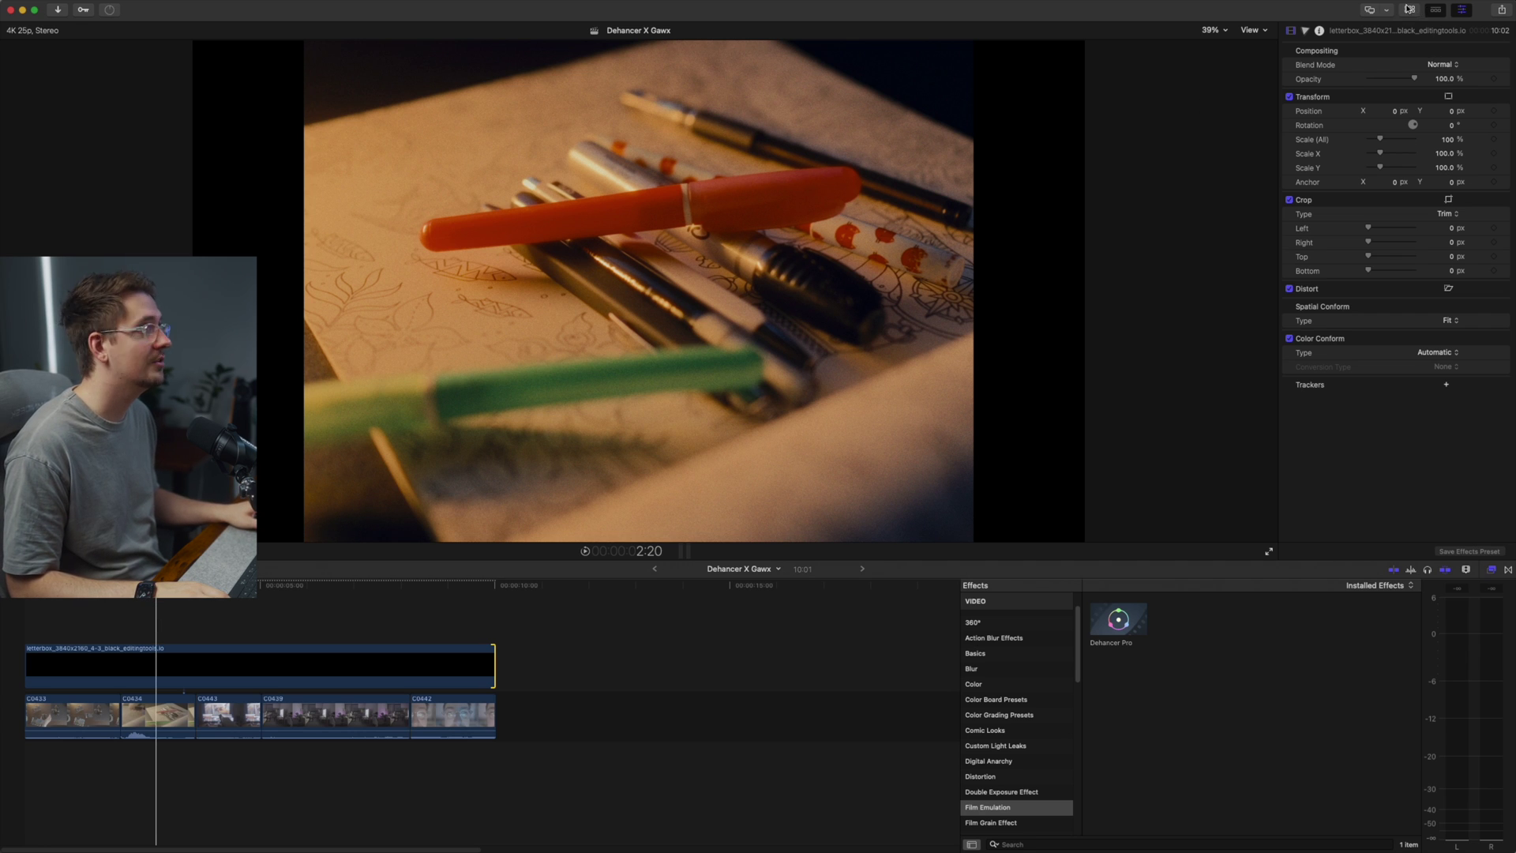
{"action": "left_click", "coordinate": [1408, 8]}
{"action": "left_click", "coordinate": [164, 175]}
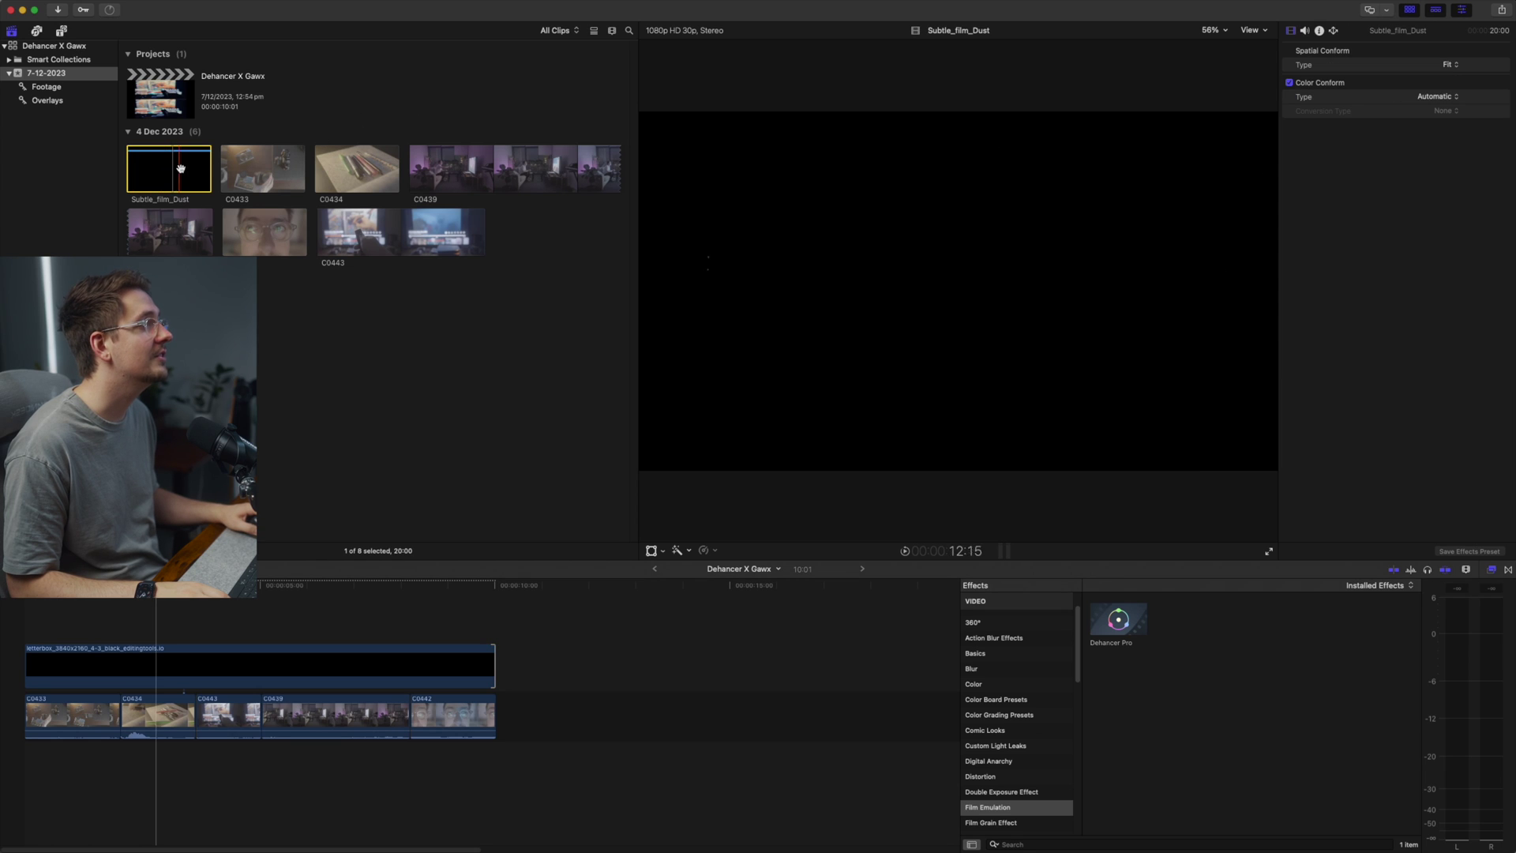
- Connect Subtle_film_Dust above the letterbox with Screen blend at 50.38% opacity, then play it back
{"action": "key", "text": "q"}
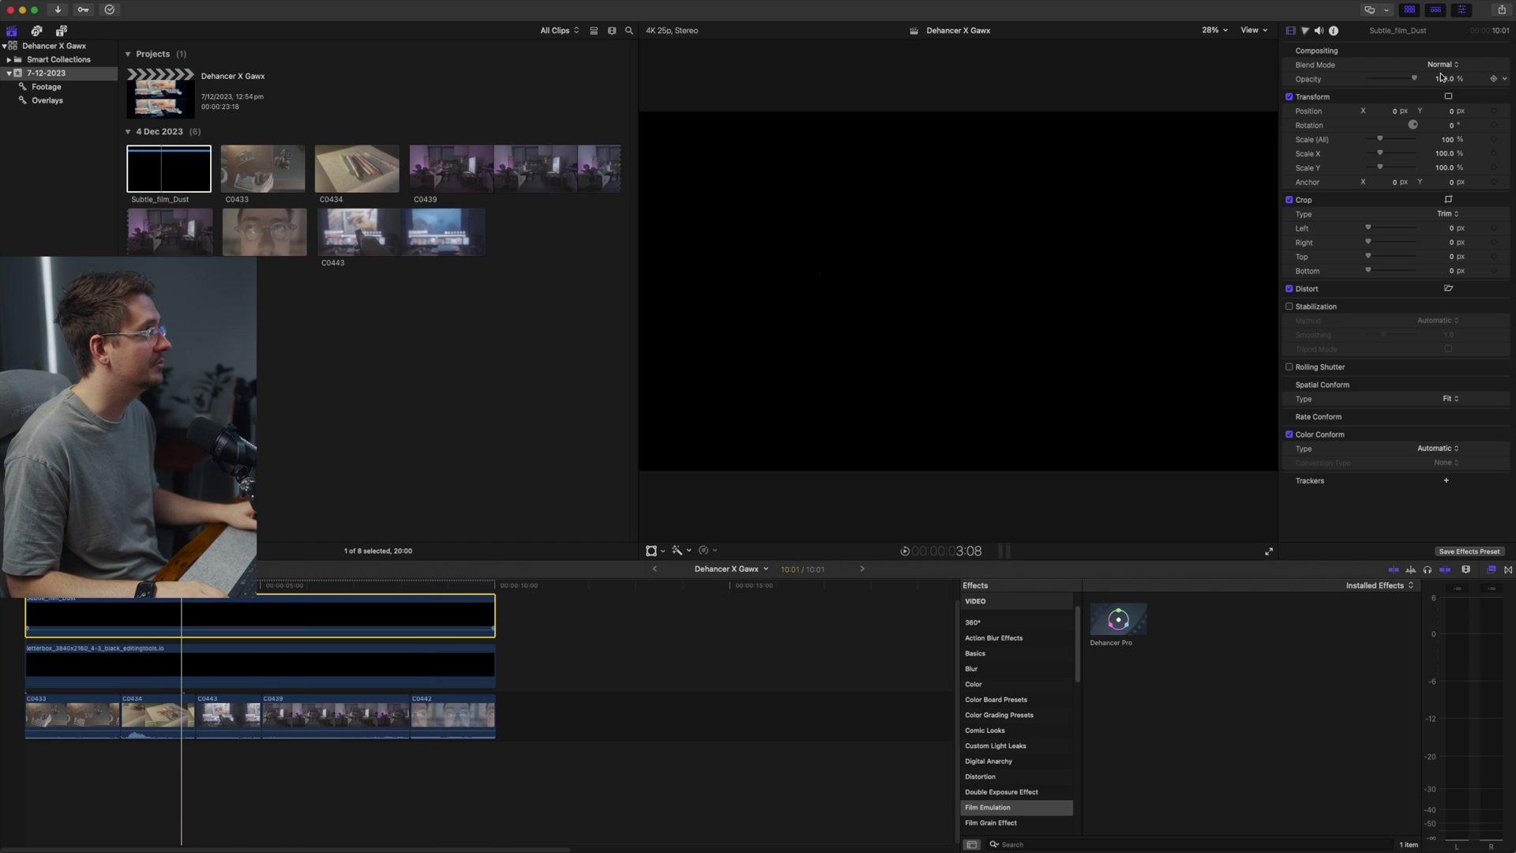
{"action": "left_click", "coordinate": [1446, 183]}
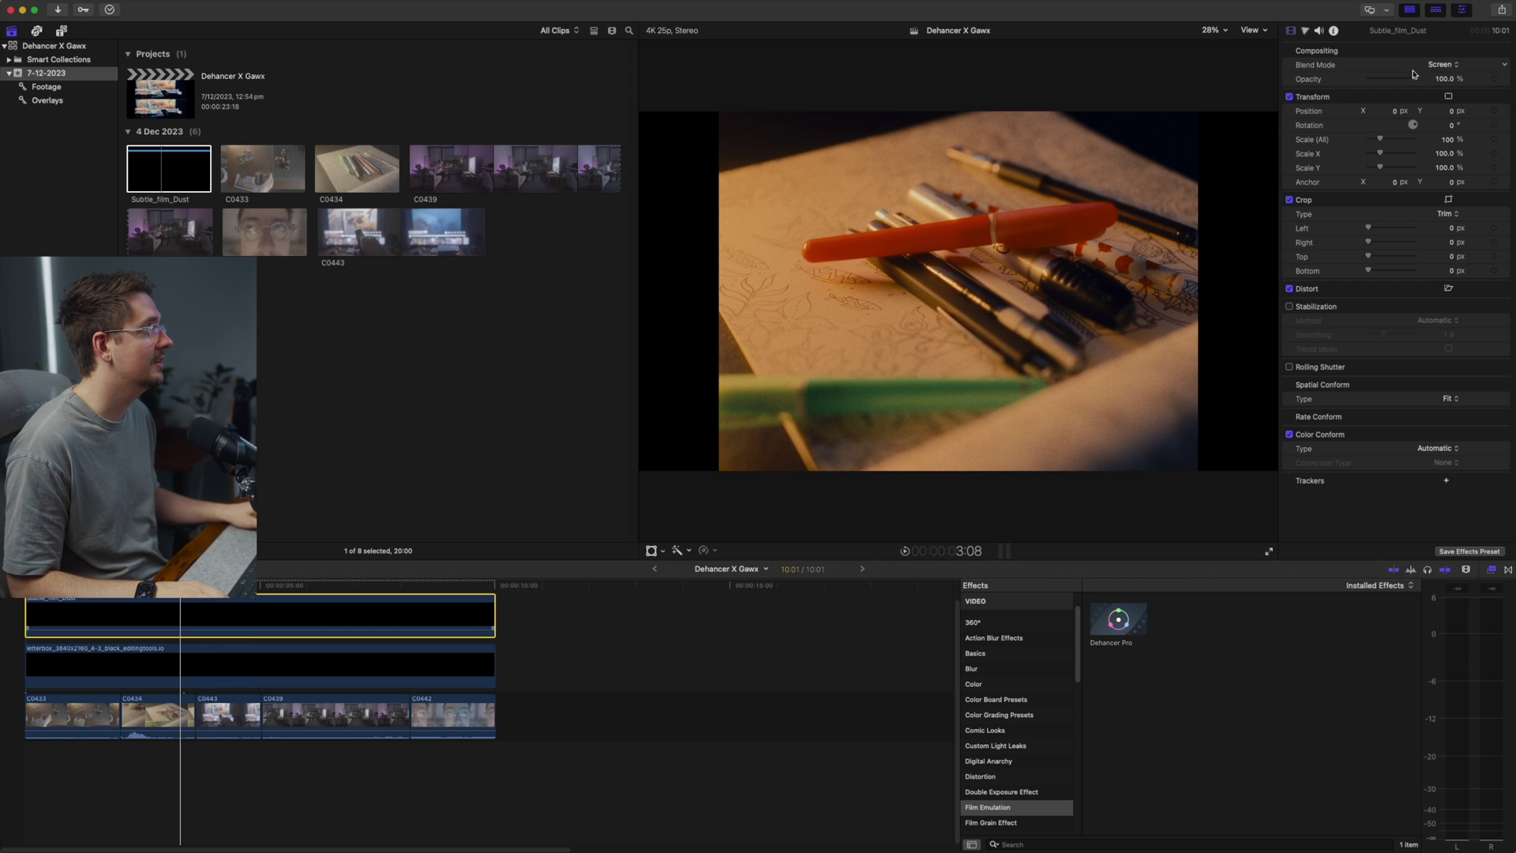
{"action": "left_click_drag", "start_coordinate": [1414, 75], "coordinate": [1394, 80]}
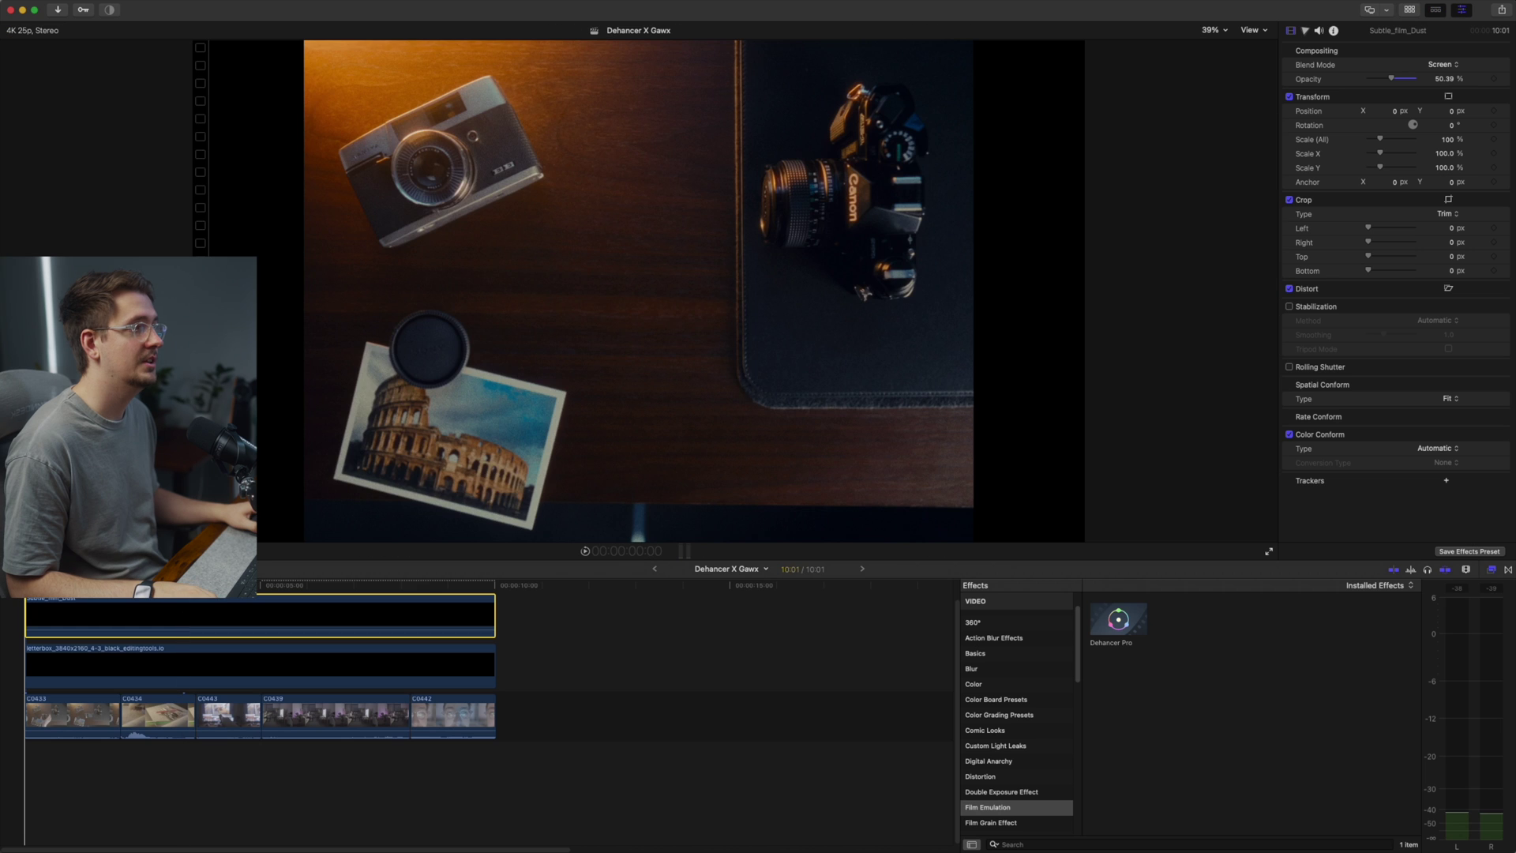
{"action": "key", "text": "space"}
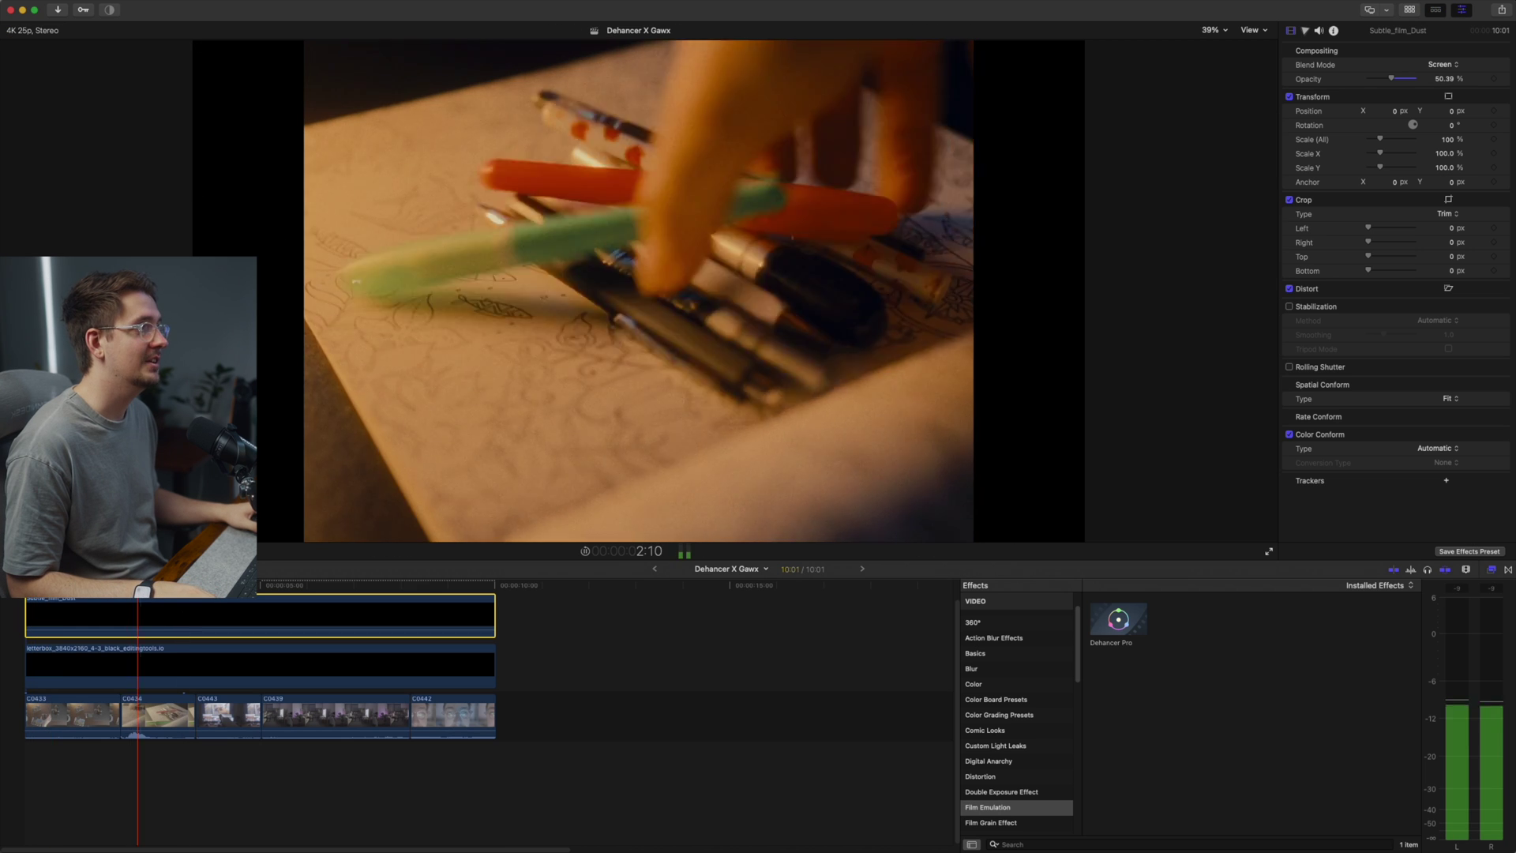